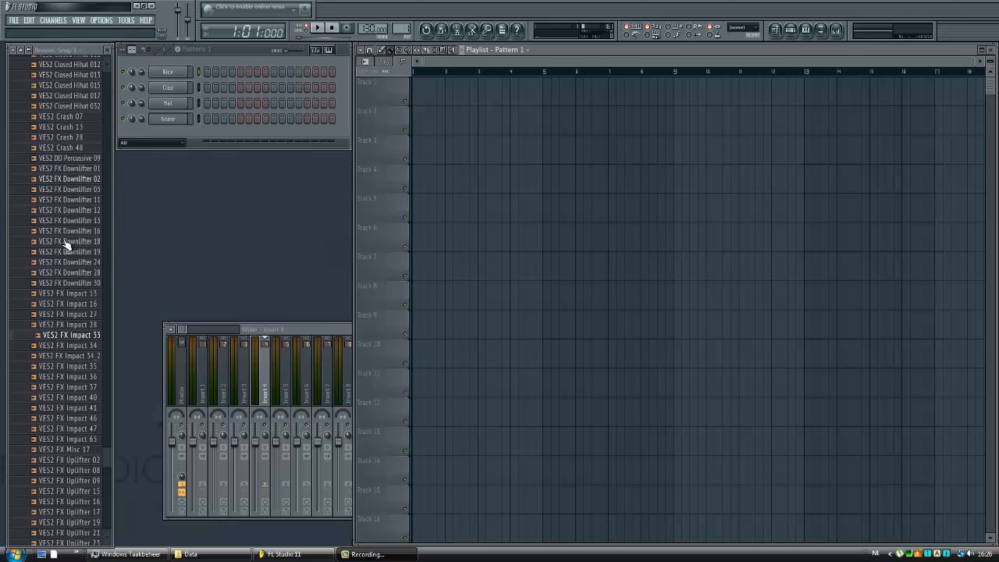
Add a Massive channel to the pattern and start a new, untitled sound in the synth
{"action": "left_click", "coordinate": [56, 20]}
{"action": "mouse_move", "coordinate": [81, 32]}
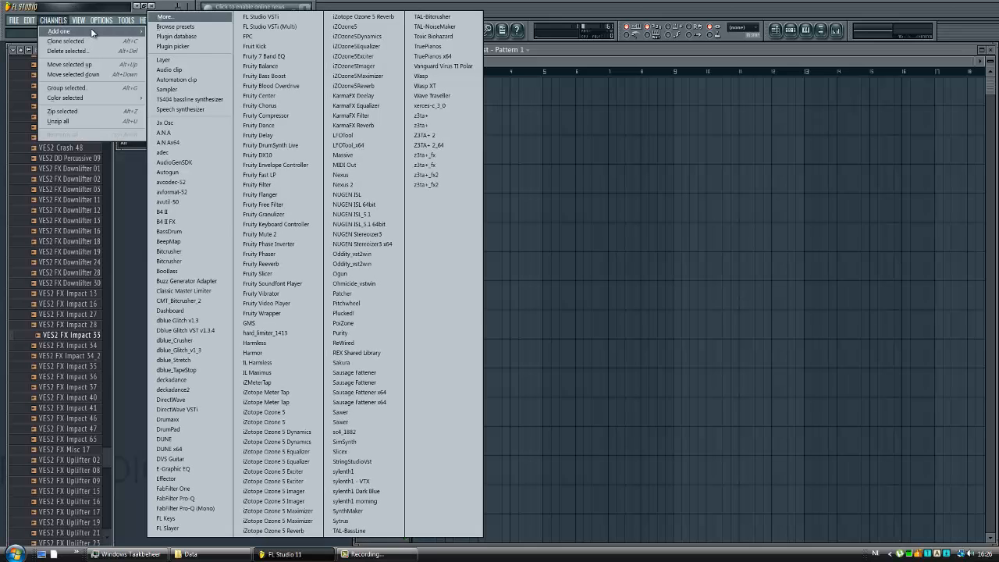
{"action": "left_click", "coordinate": [361, 157]}
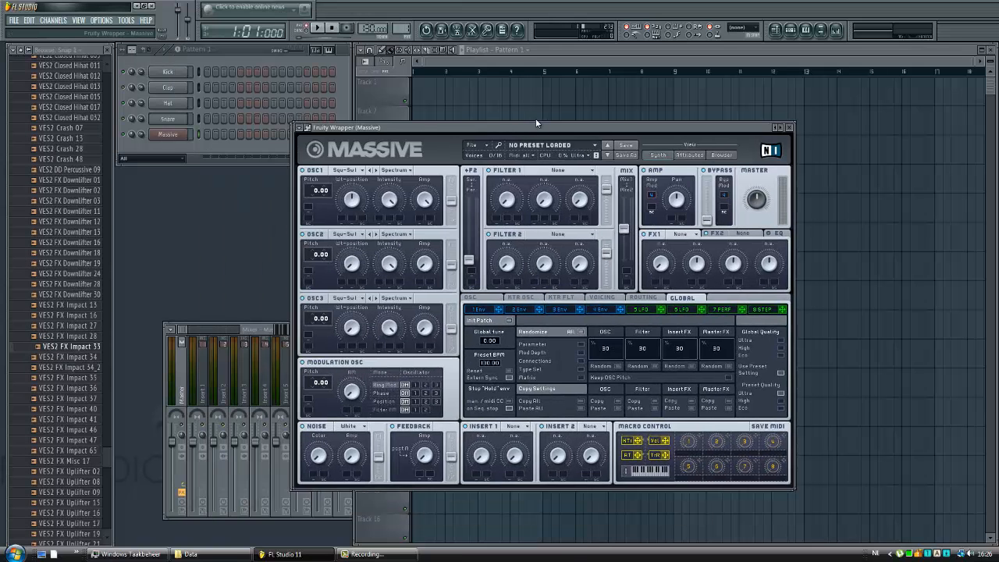
{"action": "left_click", "coordinate": [503, 136]}
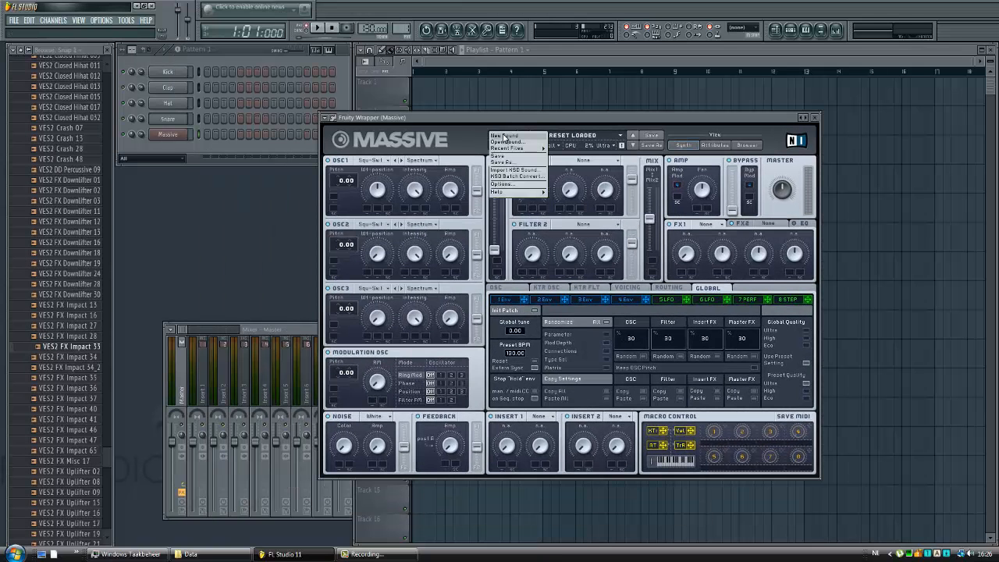
{"action": "left_click", "coordinate": [505, 136]}
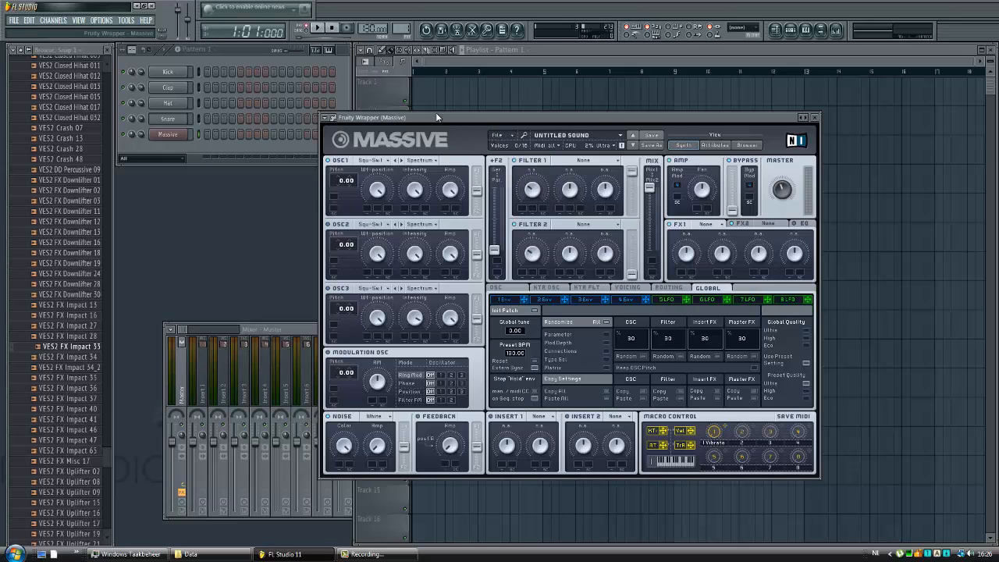
Set Massive's OSC1 wavetable to Modern Talking and its pitch to -24.00
{"action": "left_click", "coordinate": [374, 160]}
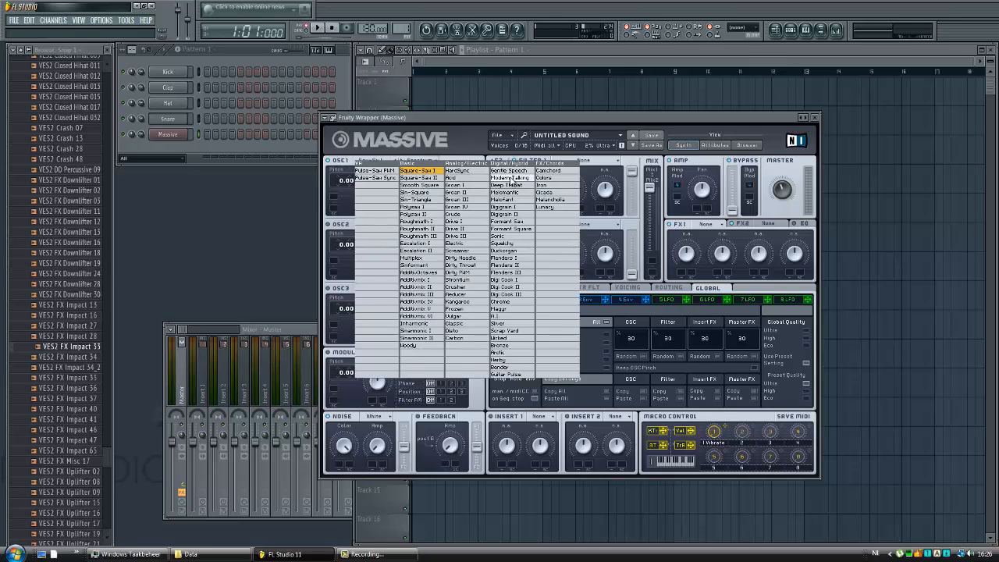
{"action": "left_click", "coordinate": [510, 180]}
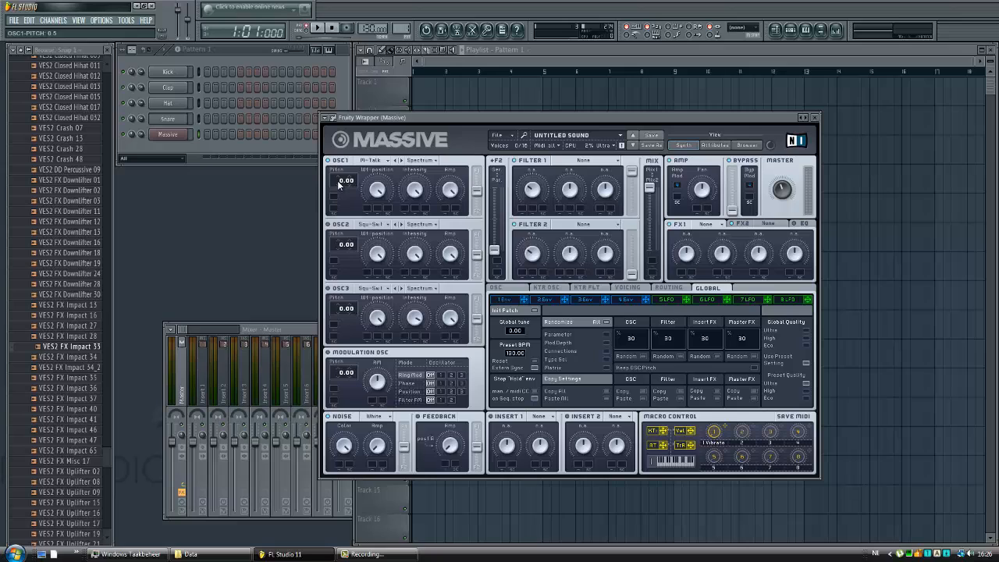
{"action": "left_click_drag", "start_coordinate": [338, 184], "coordinate": [341, 208]}
Assign modulator 7 to OSC1's Wt-position with a modulation range, audition the sound, and move the synth window aside
{"action": "right_click", "coordinate": [387, 212]}
{"action": "mouse_move", "coordinate": [405, 245]}
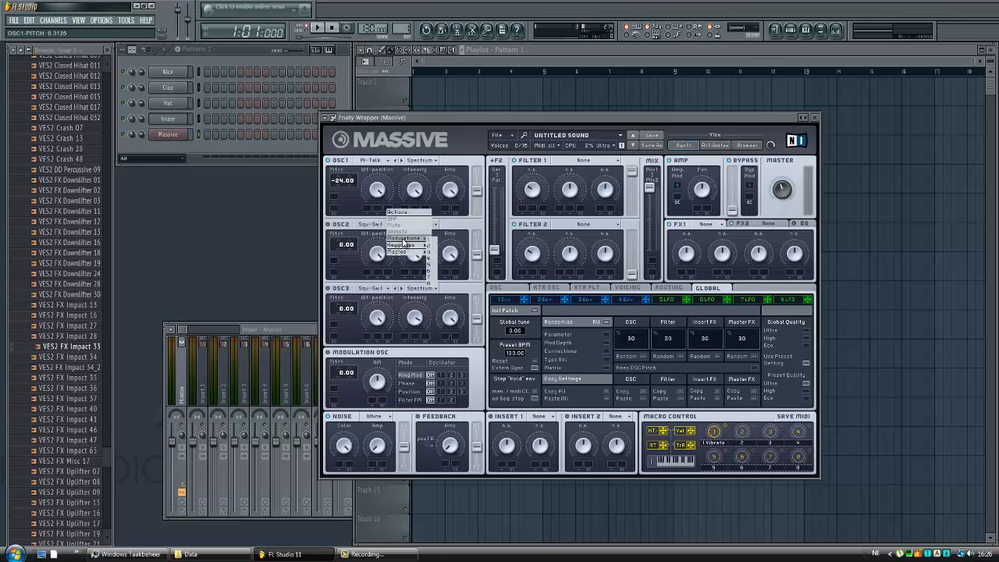
{"action": "left_click", "coordinate": [429, 277]}
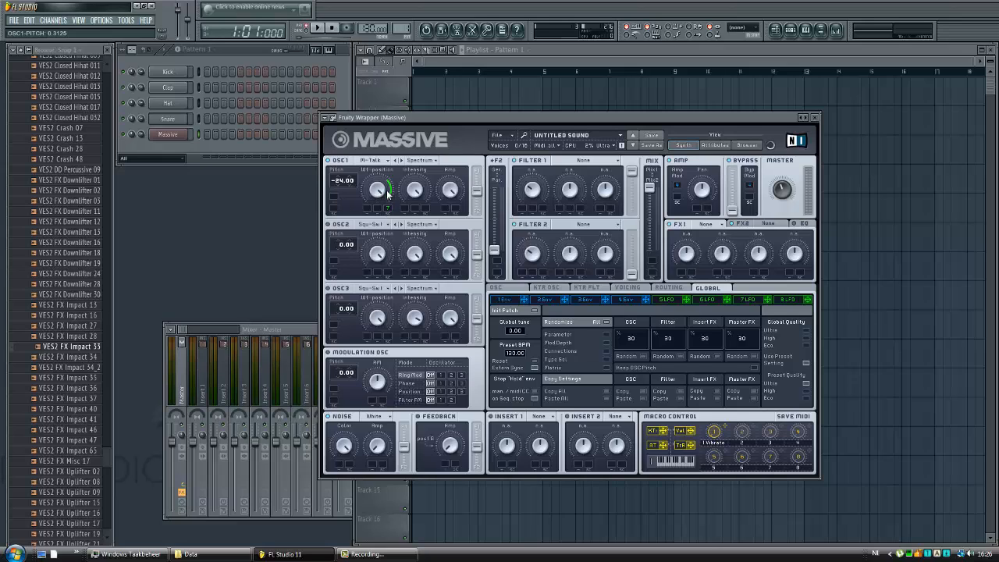
{"action": "left_click", "coordinate": [168, 134]}
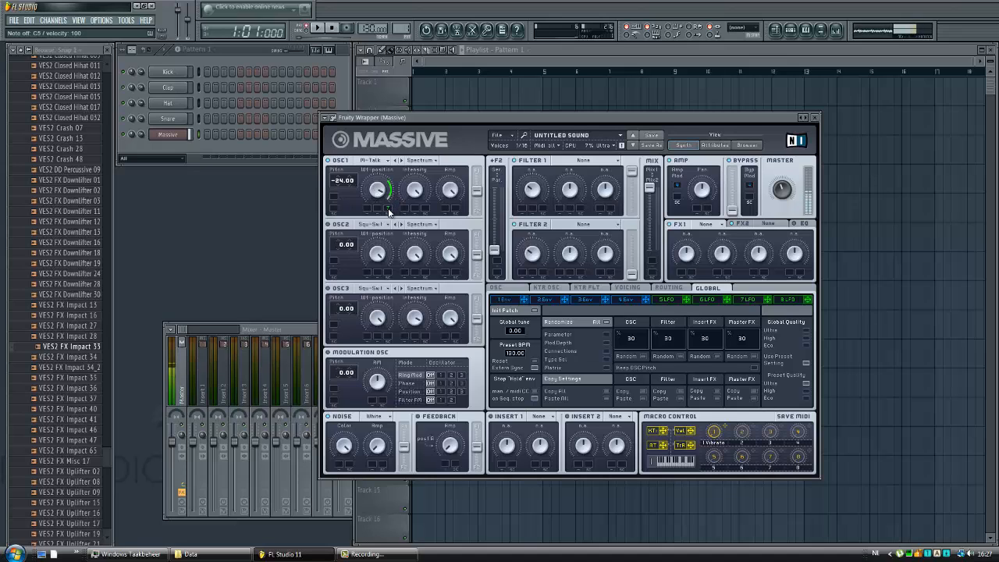
{"action": "key", "text": "z"}
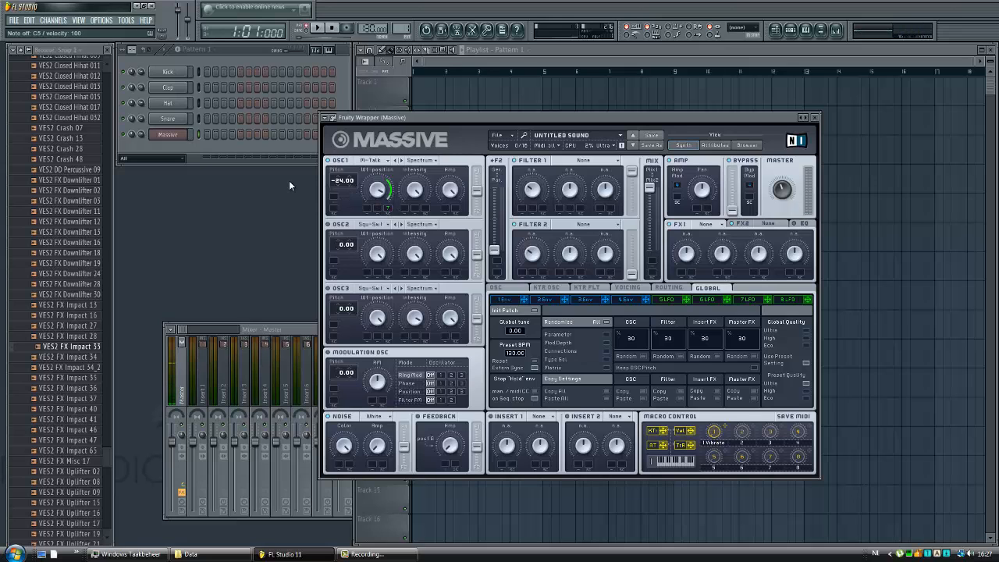
{"action": "left_click_drag", "start_coordinate": [415, 118], "coordinate": [516, 141]}
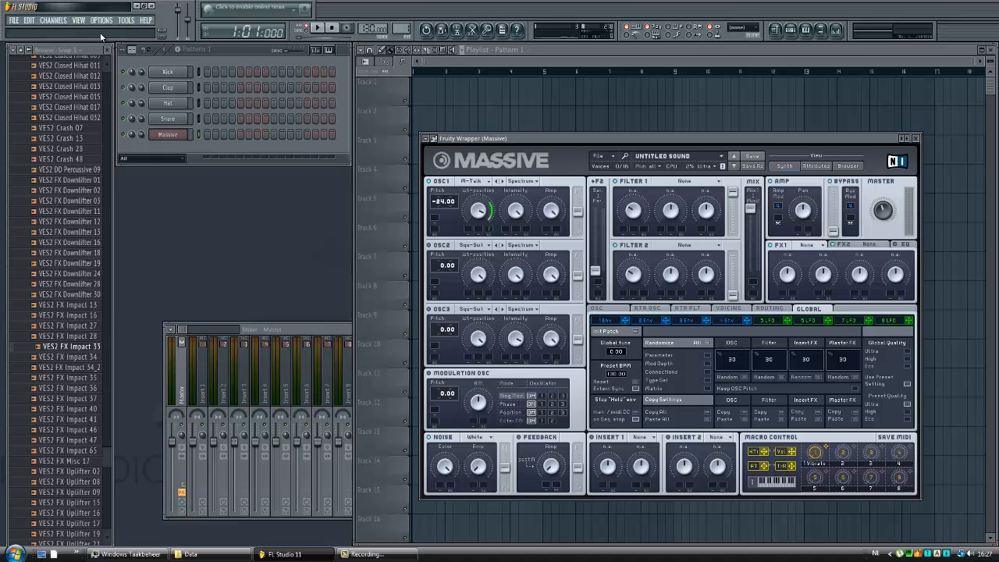
Add a 3x Osc channel, choose a waveform for oscillator 1, and lower the pitch to -24 semitones
{"action": "left_click", "coordinate": [53, 21]}
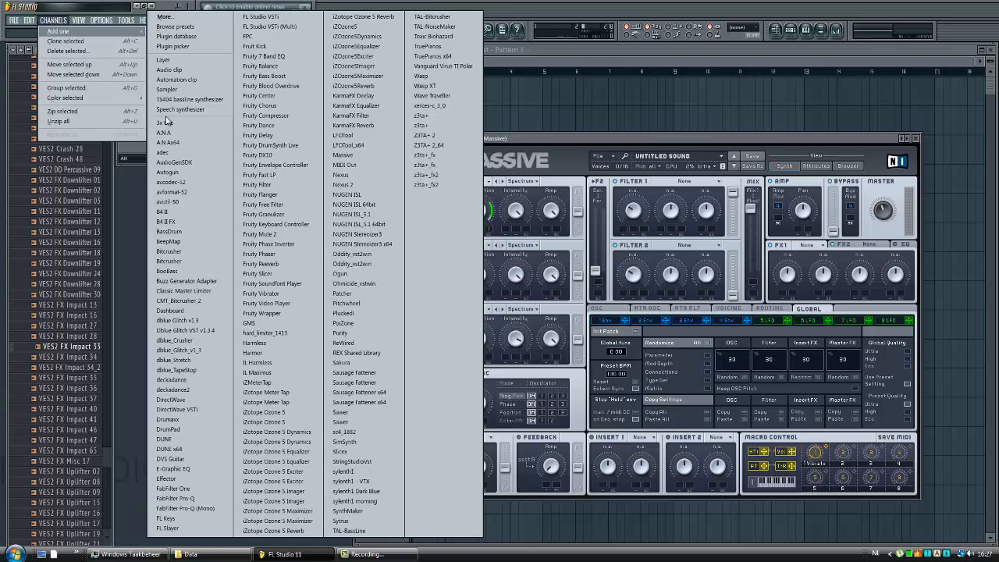
{"action": "left_click", "coordinate": [167, 122]}
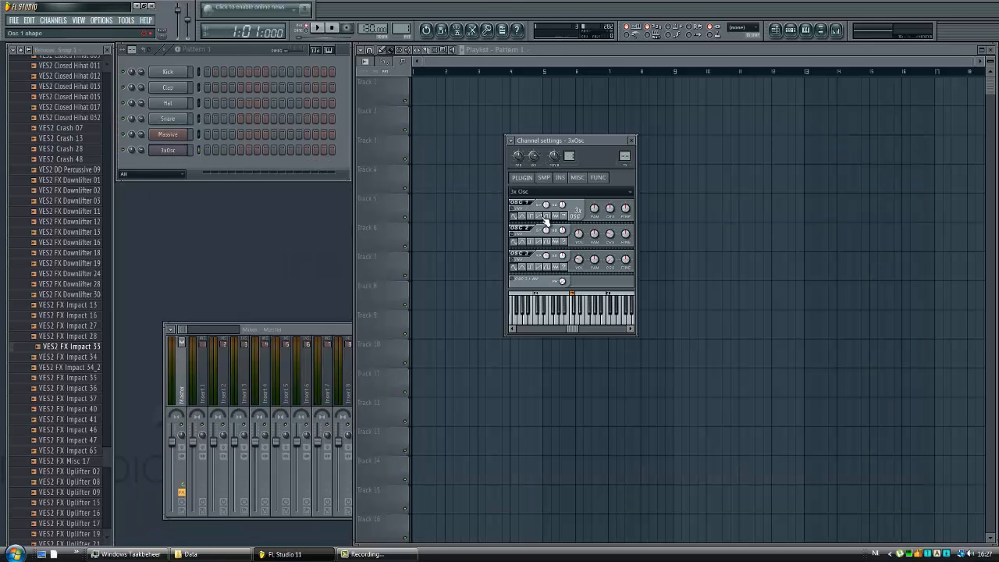
{"action": "left_click", "coordinate": [542, 218]}
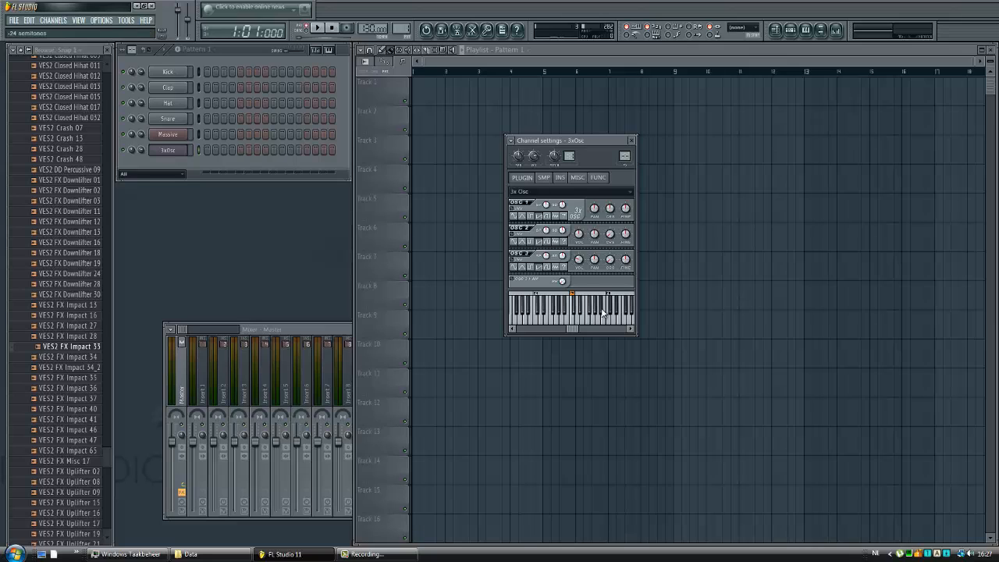
Reopen the 3x Osc channel settings and audition its sound with a few notes
{"action": "left_click", "coordinate": [163, 153]}
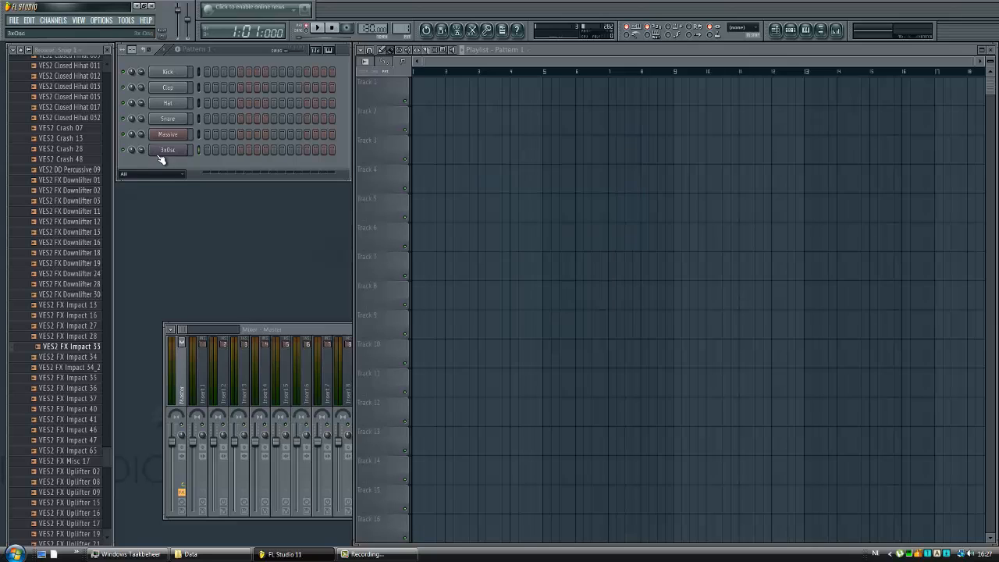
{"action": "left_click", "coordinate": [162, 153]}
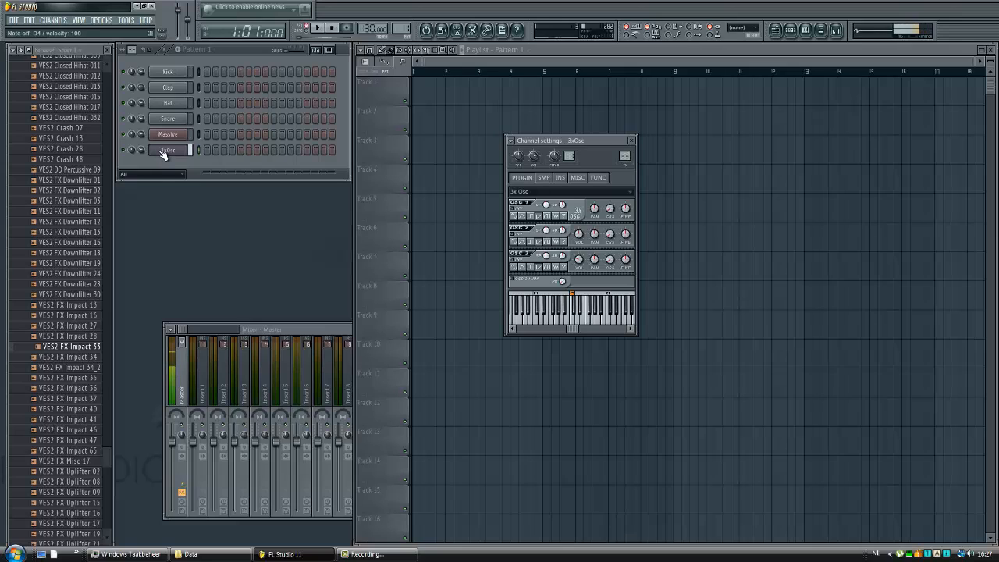
{"action": "left_click", "coordinate": [174, 149]}
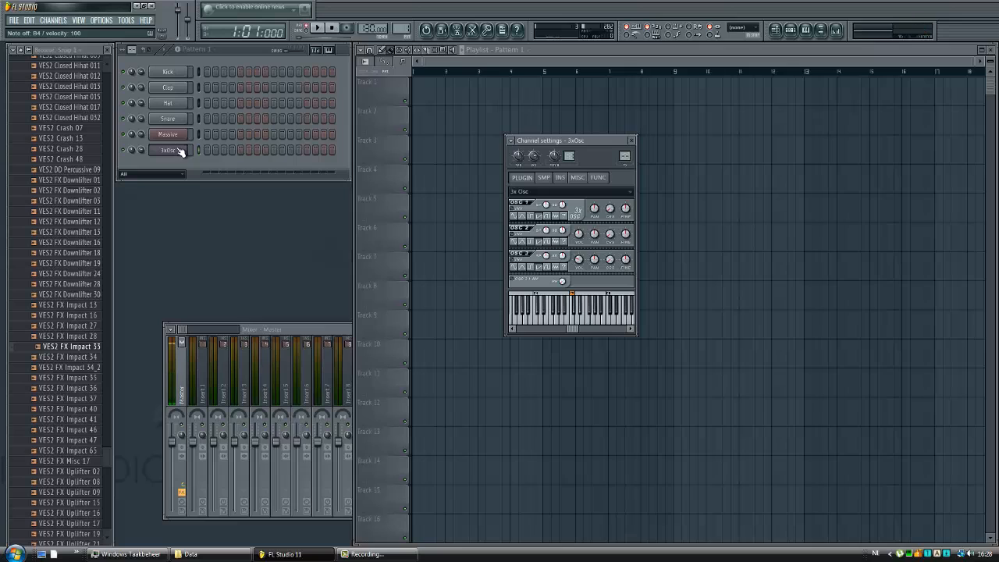
Open the piano roll for the Massive channel and close the sample browser to free the view
{"action": "left_click", "coordinate": [179, 136]}
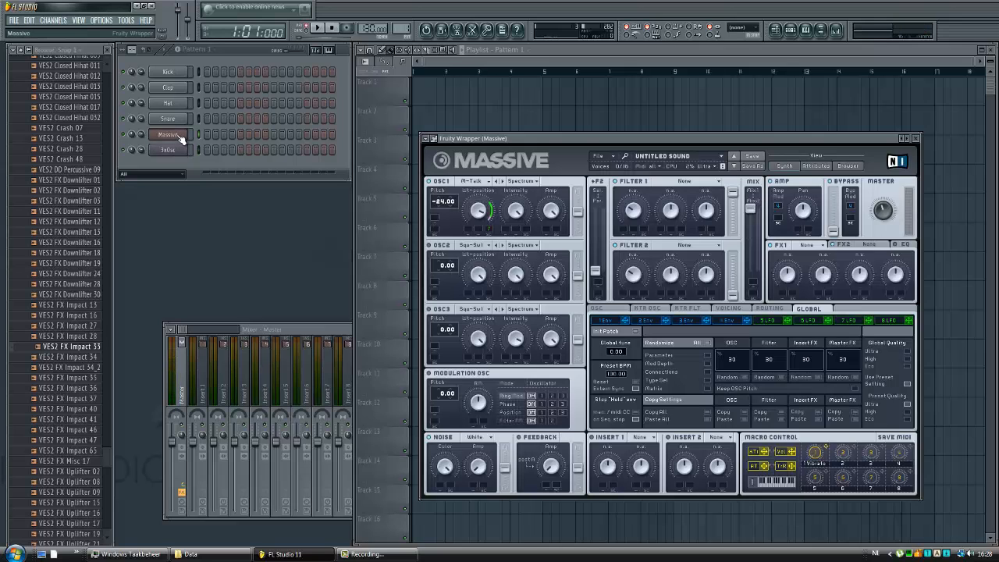
{"action": "right_click", "coordinate": [181, 138]}
{"action": "left_click", "coordinate": [205, 137]}
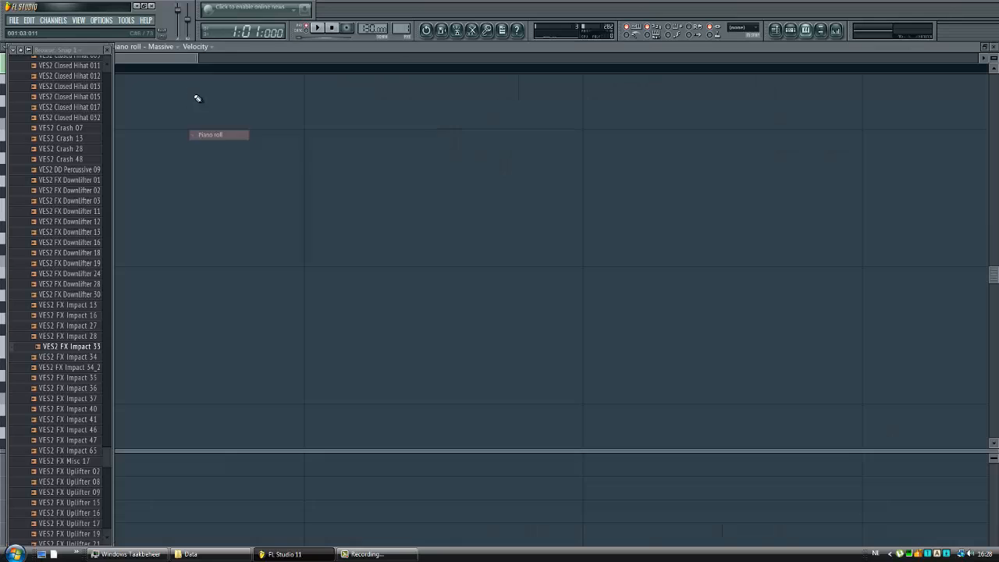
{"action": "left_click", "coordinate": [107, 49]}
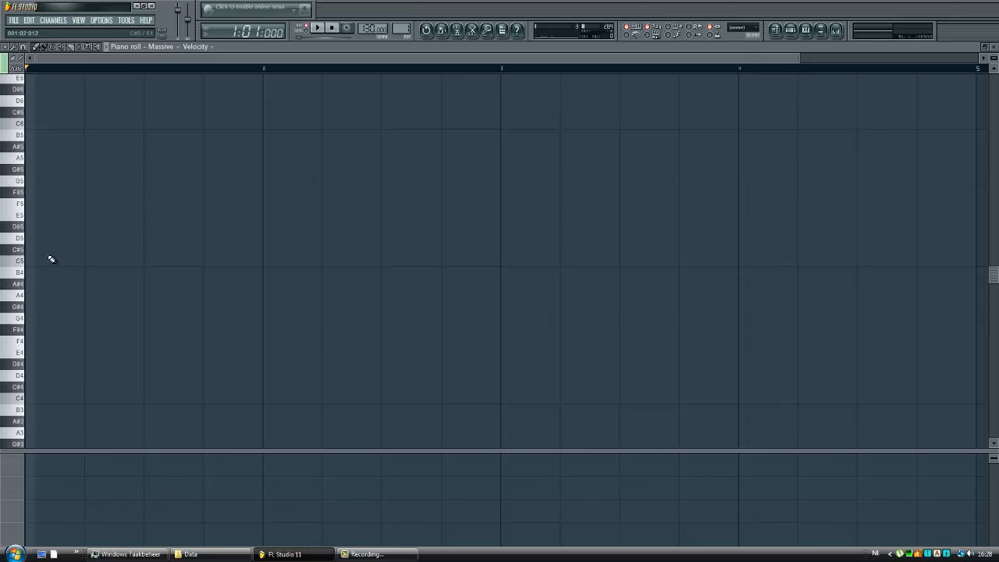
Place three short, separated C5 notes in the first half of bar 1, making the first one longest
{"action": "scroll", "coordinate": [24, 259], "scroll_direction": "down", "scroll_amount": 1}
{"action": "scroll", "coordinate": [24, 259], "scroll_direction": "down", "scroll_amount": 2}
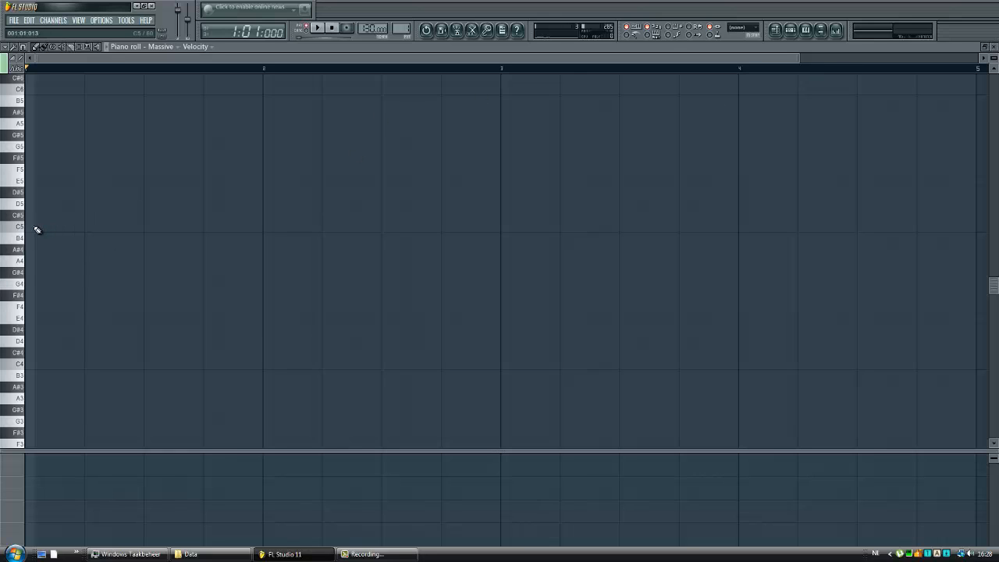
{"action": "left_click", "coordinate": [44, 228]}
{"action": "left_click_drag", "start_coordinate": [87, 234], "coordinate": [73, 237]}
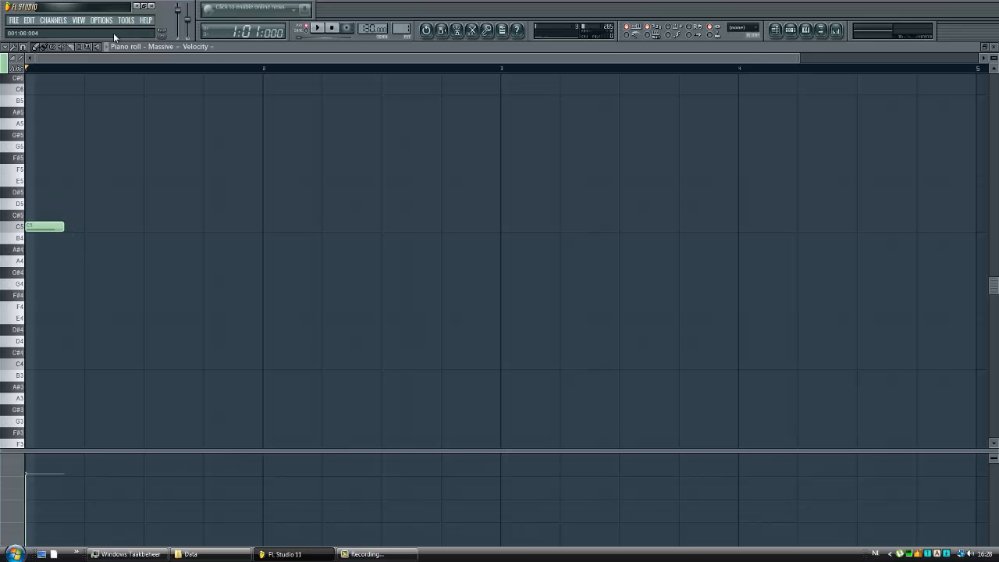
{"action": "left_click", "coordinate": [85, 227]}
{"action": "left_click_drag", "start_coordinate": [116, 228], "coordinate": [113, 228]}
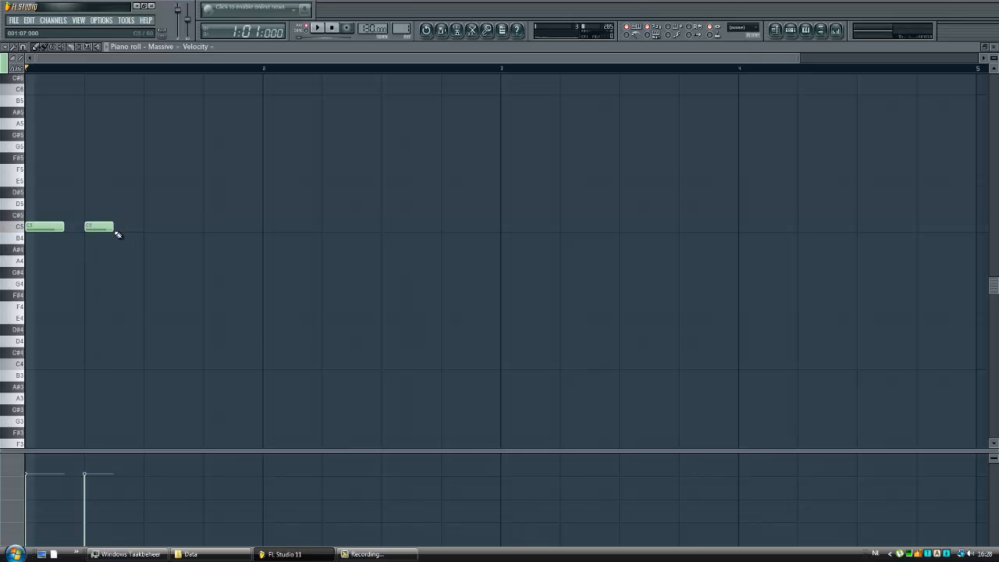
{"action": "left_click", "coordinate": [134, 226]}
While the pattern plays, lengthen the first two C5 notes, adjust the third, and add a longer fourth C5 note ending just before bar 2
{"action": "key", "text": "space"}
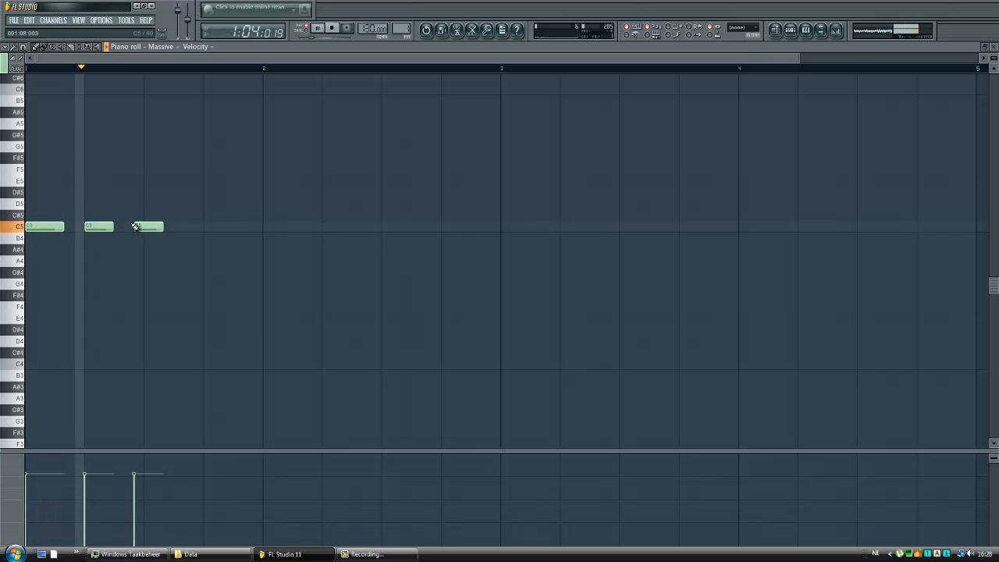
{"action": "left_click_drag", "start_coordinate": [113, 228], "coordinate": [134, 226]}
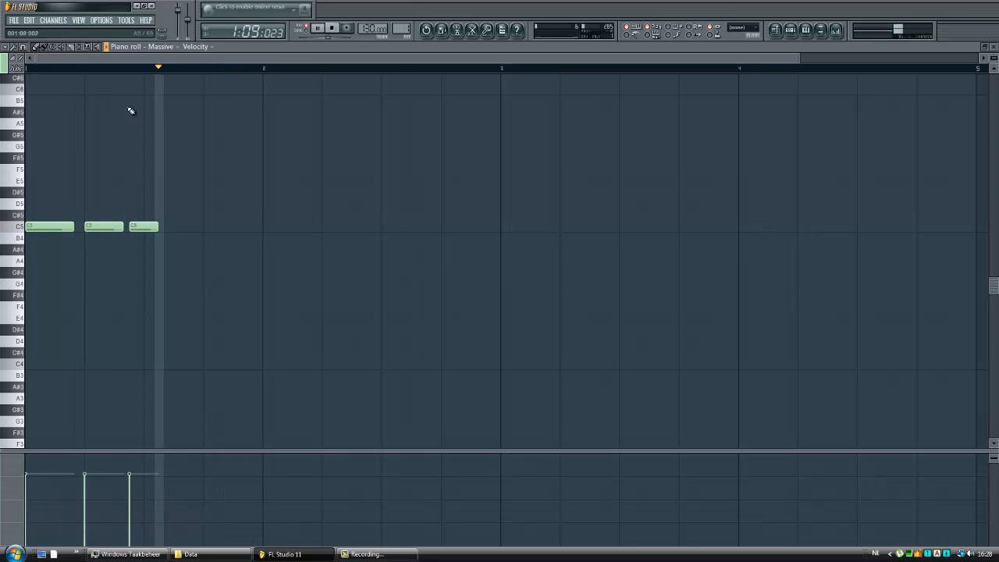
{"action": "left_click", "coordinate": [164, 227]}
{"action": "left_click_drag", "start_coordinate": [179, 228], "coordinate": [232, 227]}
{"action": "left_click_drag", "start_coordinate": [156, 227], "coordinate": [162, 227]}
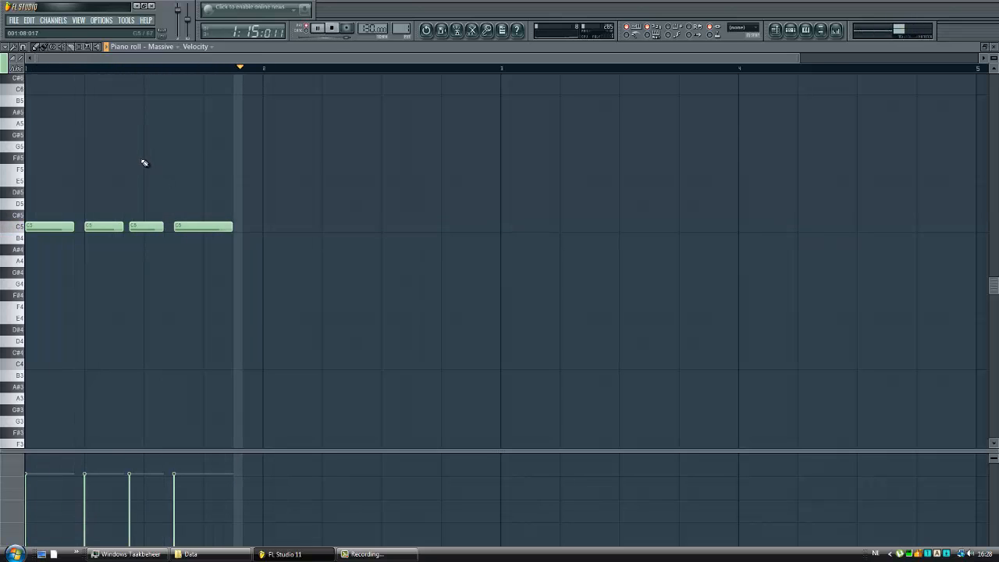
{"action": "key", "text": "space"}
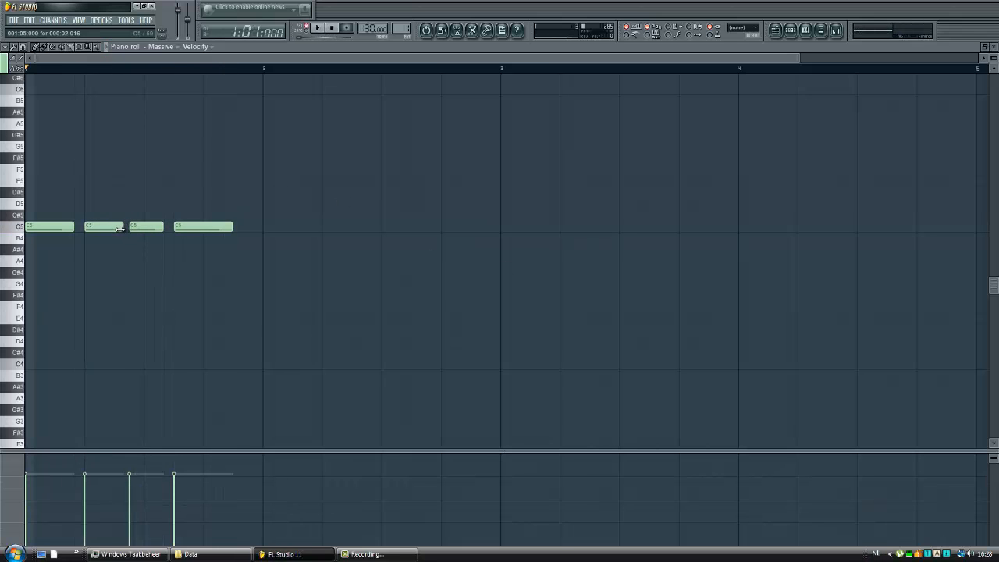
Shorten the third C5 note by starting it slightly later, and play the pattern to check the rhythm
{"action": "left_click_drag", "start_coordinate": [129, 227], "coordinate": [151, 226]}
{"action": "key", "text": "space"}
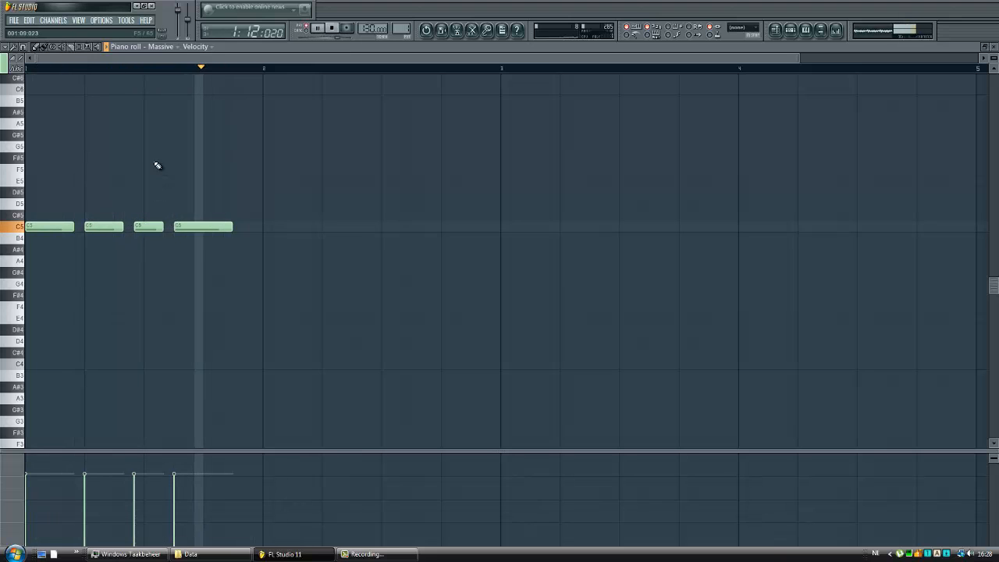
{"action": "key", "text": "space"}
{"action": "left_click_drag", "start_coordinate": [162, 226], "coordinate": [162, 227]}
{"action": "key", "text": "space"}
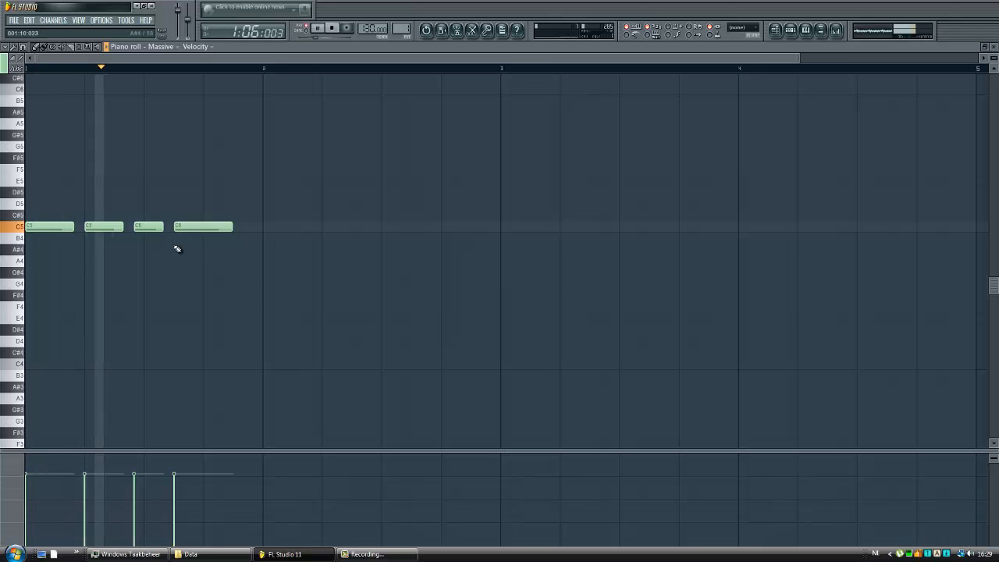
{"action": "key", "text": "space"}
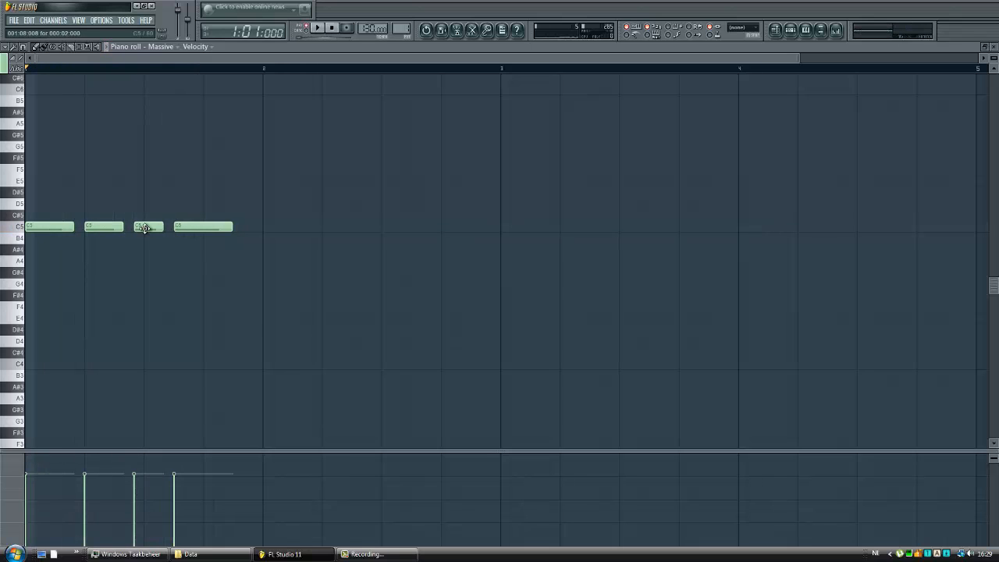
Shift the third C5 note slightly earlier and shorten the second one a little, checking the rhythm in playback
{"action": "mouse_move", "coordinate": [144, 227]}
{"action": "left_mouse_down"}
{"action": "mouse_move", "coordinate": [112, 229]}
{"action": "mouse_move", "coordinate": [145, 229]}
{"action": "left_mouse_up"}
{"action": "key", "text": "space"}
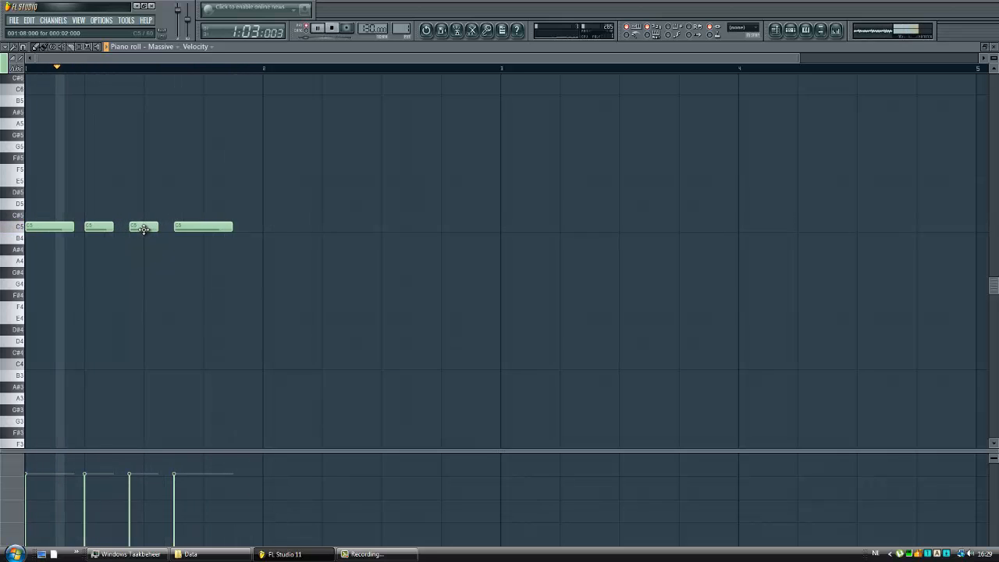
{"action": "left_click_drag", "start_coordinate": [117, 231], "coordinate": [123, 230]}
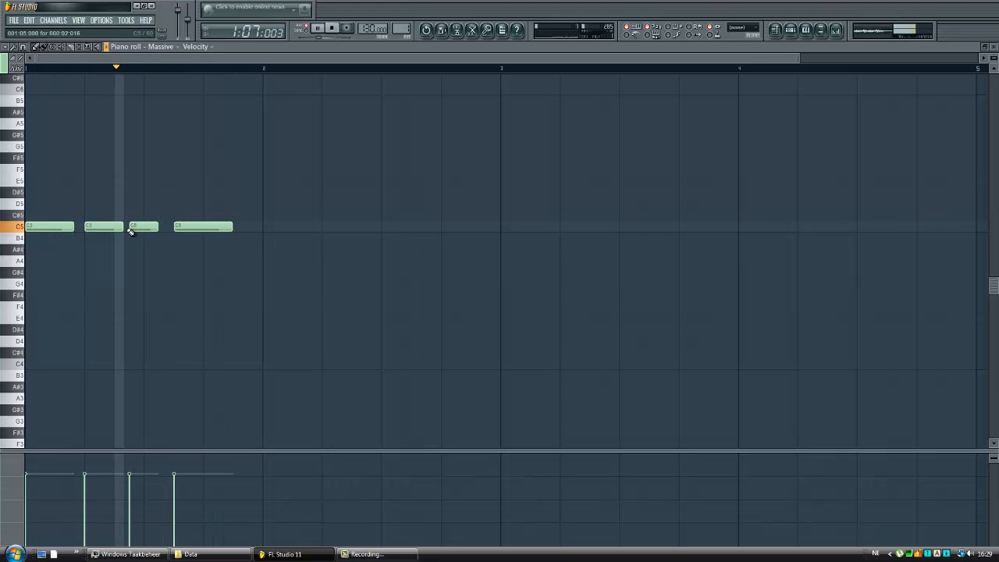
{"action": "left_click_drag", "start_coordinate": [125, 227], "coordinate": [120, 227]}
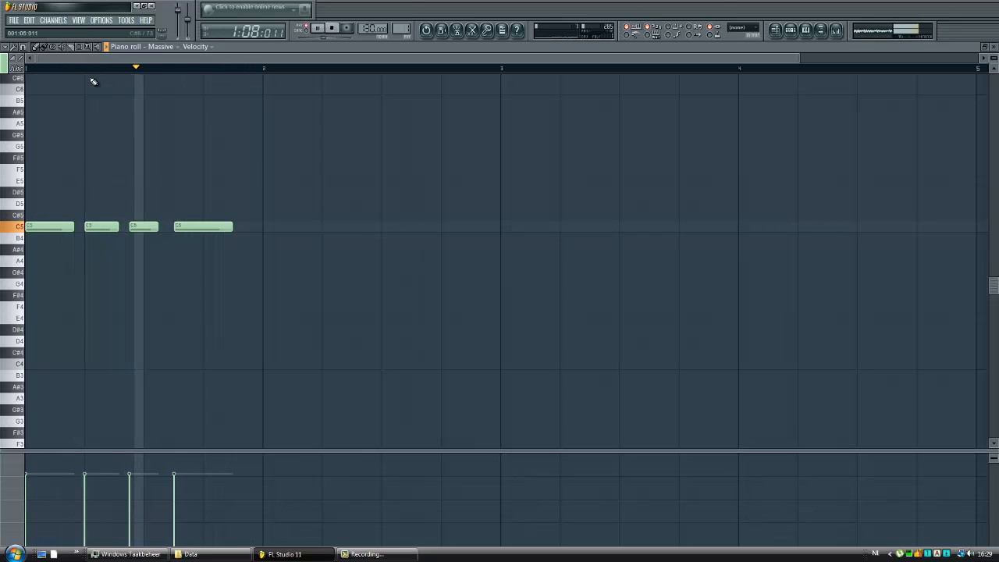
{"action": "scroll", "coordinate": [94, 71], "scroll_direction": "down", "scroll_amount": 3}
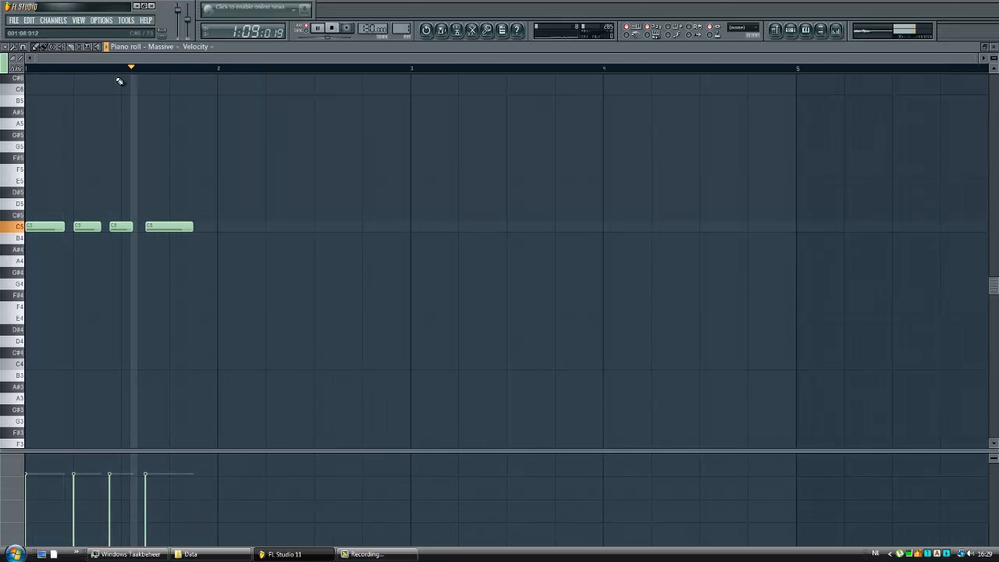
{"action": "key", "text": "space"}
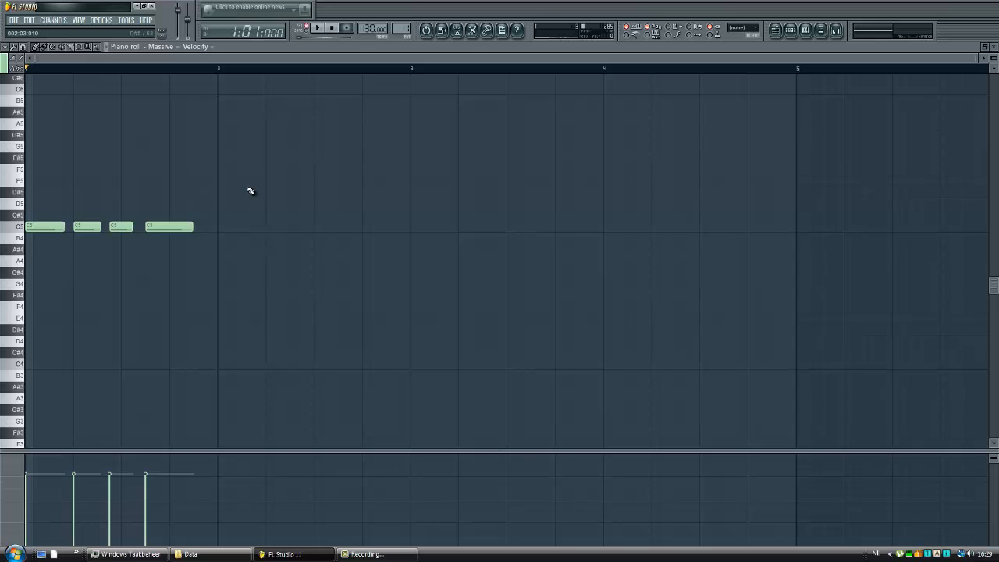
Duplicate the four C5 notes from bar 1 into bar 2 and shorten the last copy to end at beat 4
{"action": "left_click_drag", "start_coordinate": [288, 164], "coordinate": [21, 266]}
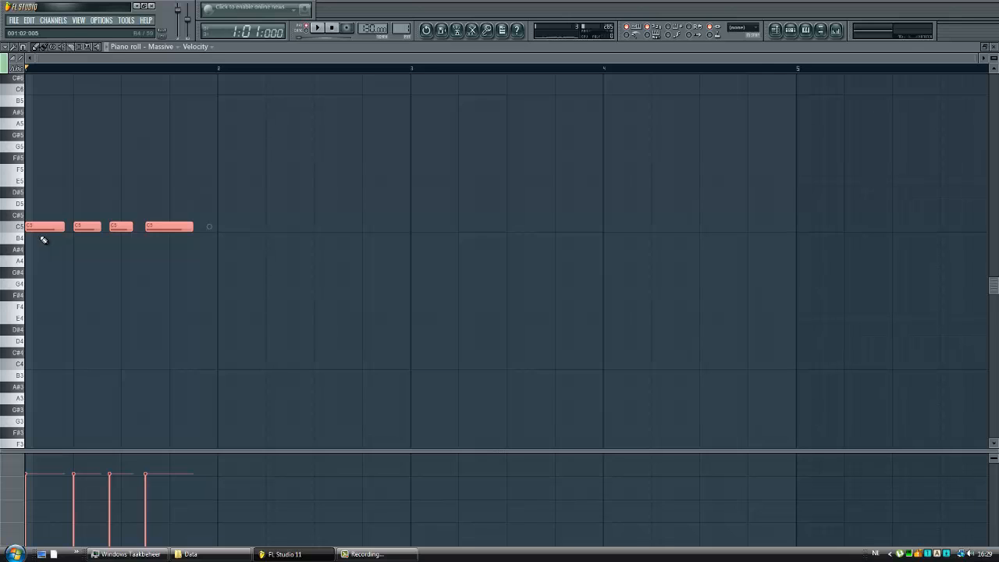
{"action": "left_click_drag", "start_coordinate": [43, 226], "coordinate": [225, 221]}
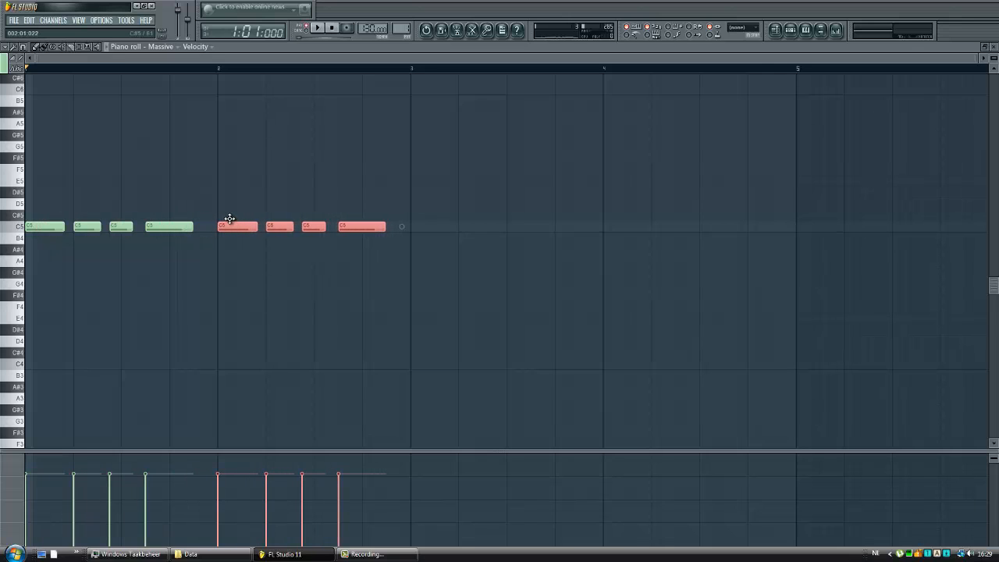
{"action": "left_click", "coordinate": [247, 166]}
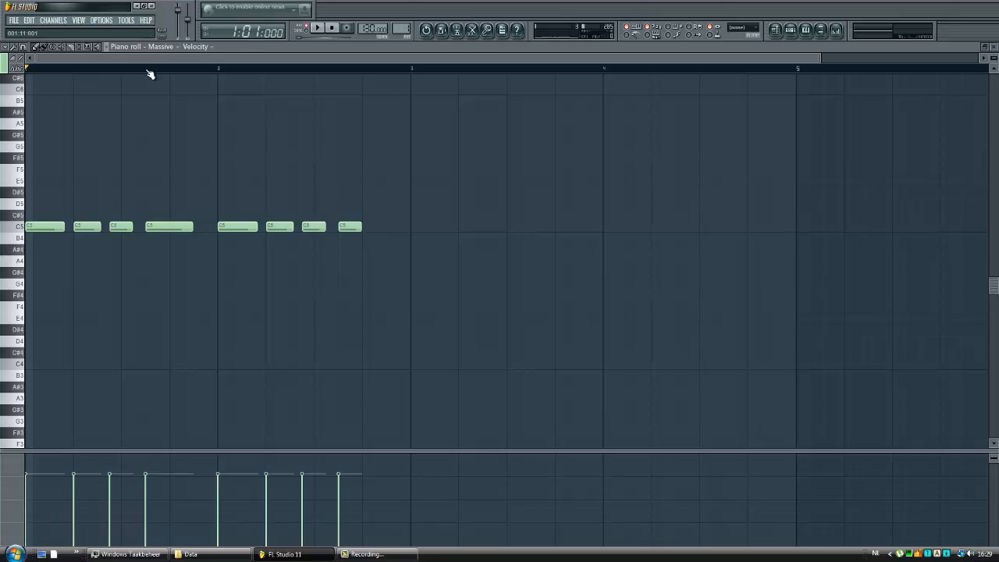
{"action": "scroll", "coordinate": [151, 73], "scroll_direction": "down", "scroll_amount": 1}
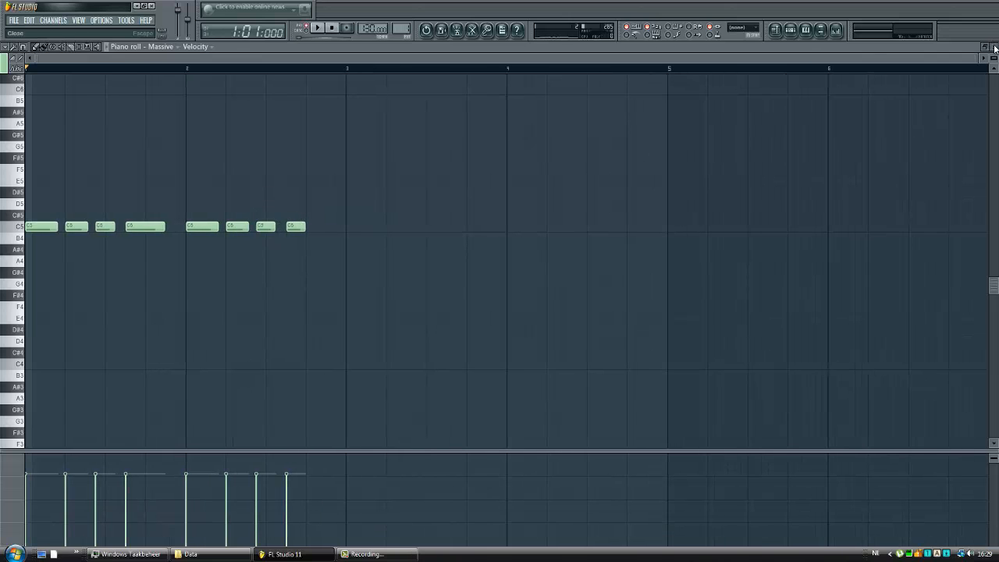
{"action": "left_click", "coordinate": [993, 46]}
Copy the Massive channel's note pattern and paste it into the 3xOsc channel
{"action": "right_click", "coordinate": [172, 133]}
{"action": "mouse_move", "coordinate": [209, 188]}
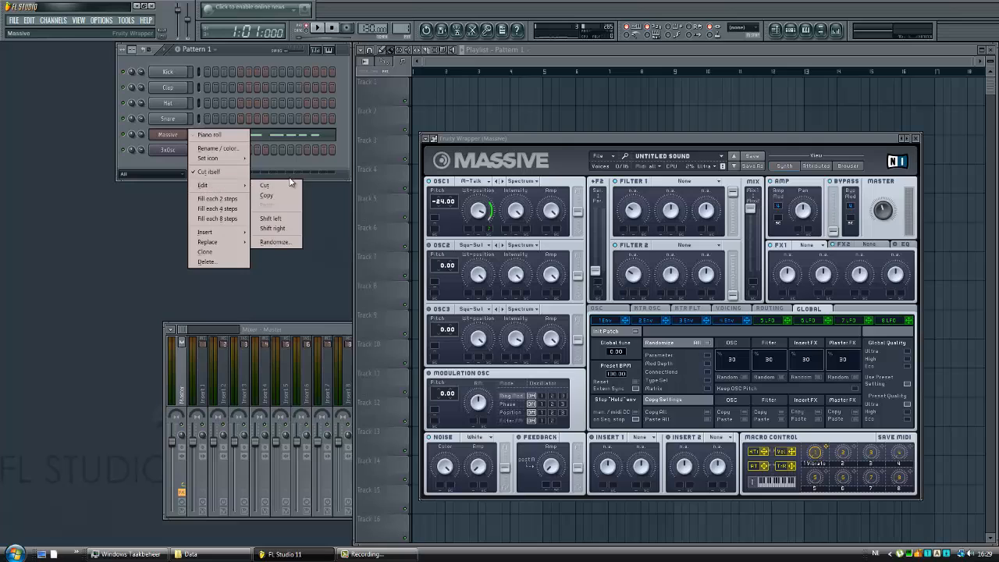
{"action": "left_click", "coordinate": [269, 199]}
{"action": "right_click", "coordinate": [174, 151]}
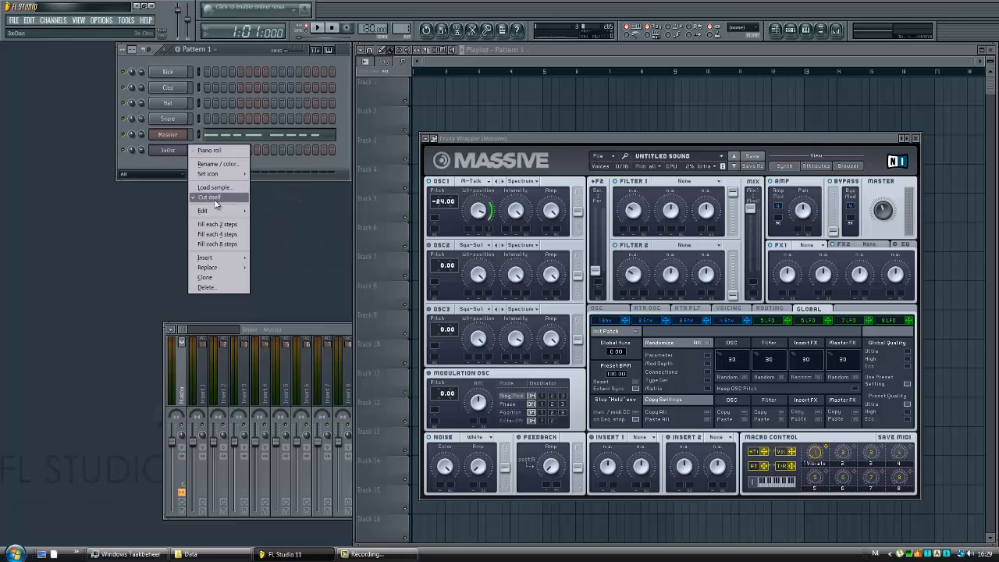
{"action": "mouse_move", "coordinate": [211, 210]}
{"action": "left_click", "coordinate": [275, 231]}
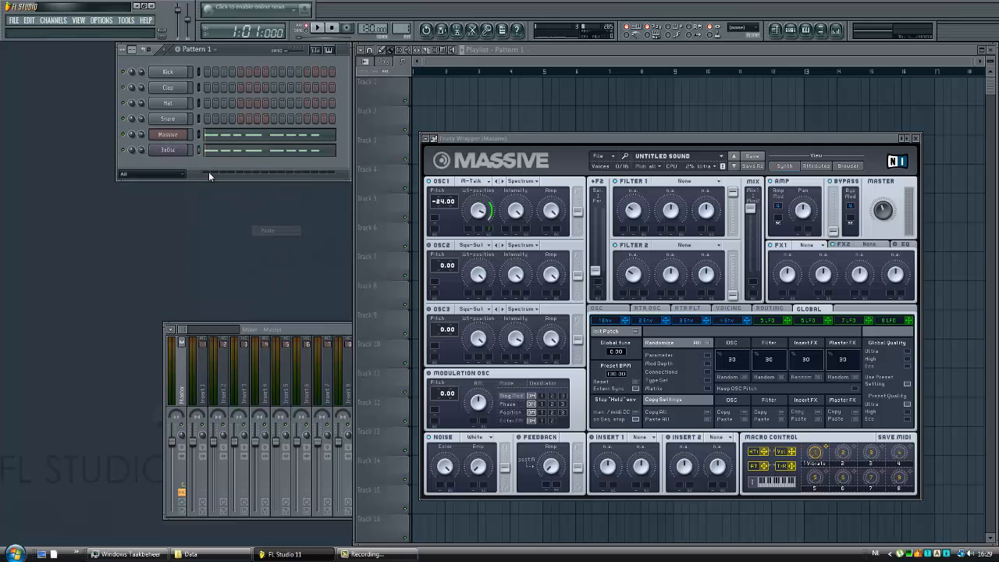
In the 3xOsc piano roll, lengthen the first three C5 notes of each bar so every note reaches the next one
{"action": "left_click", "coordinate": [223, 156]}
{"action": "scroll", "coordinate": [209, 66], "scroll_direction": "down", "scroll_amount": 5}
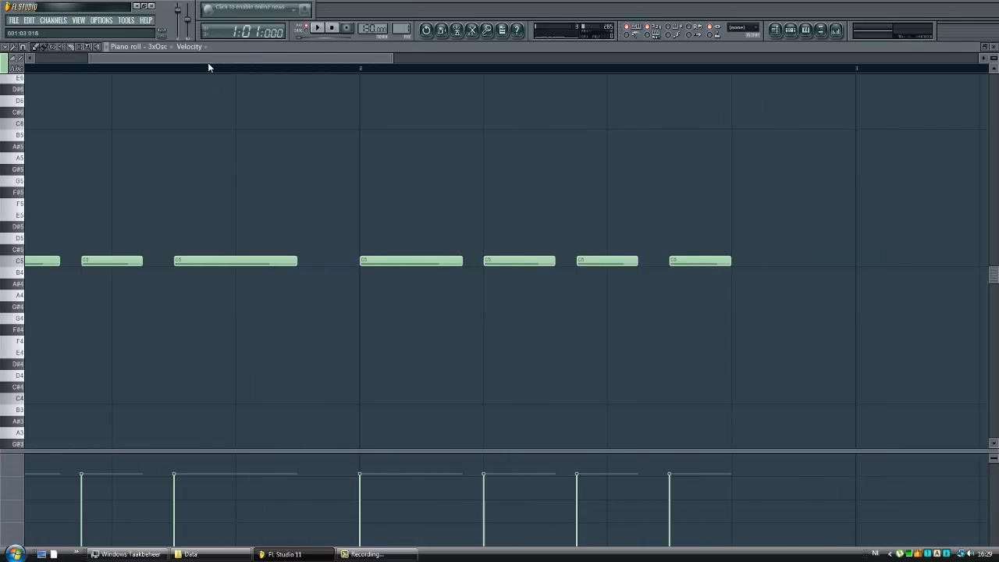
{"action": "scroll", "coordinate": [198, 76], "scroll_direction": "down", "scroll_amount": 4}
{"action": "scroll", "coordinate": [201, 76], "scroll_direction": "down", "scroll_amount": 3}
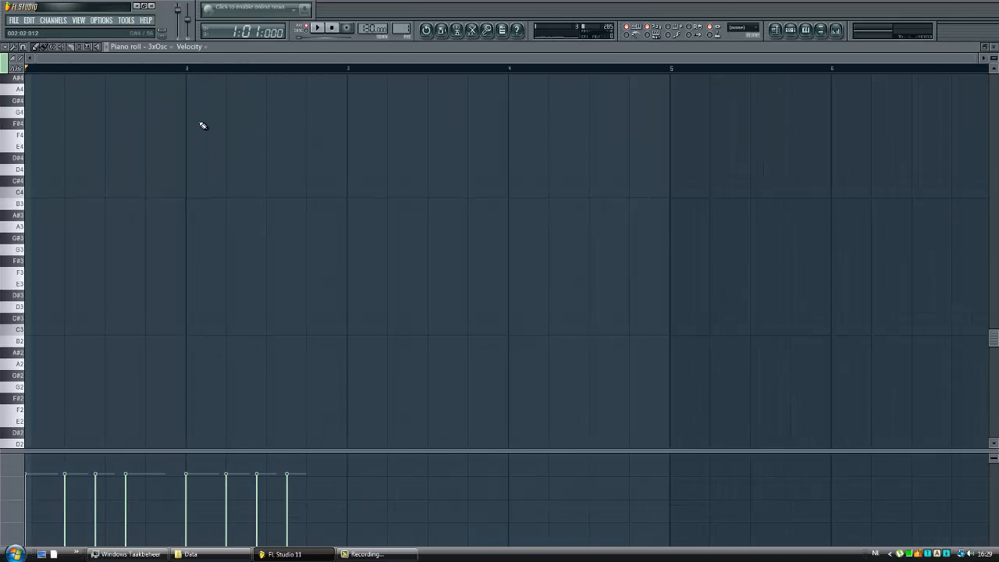
{"action": "scroll", "coordinate": [201, 132], "scroll_direction": "up", "scroll_amount": 5}
{"action": "left_click_drag", "start_coordinate": [389, 221], "coordinate": [25, 335]}
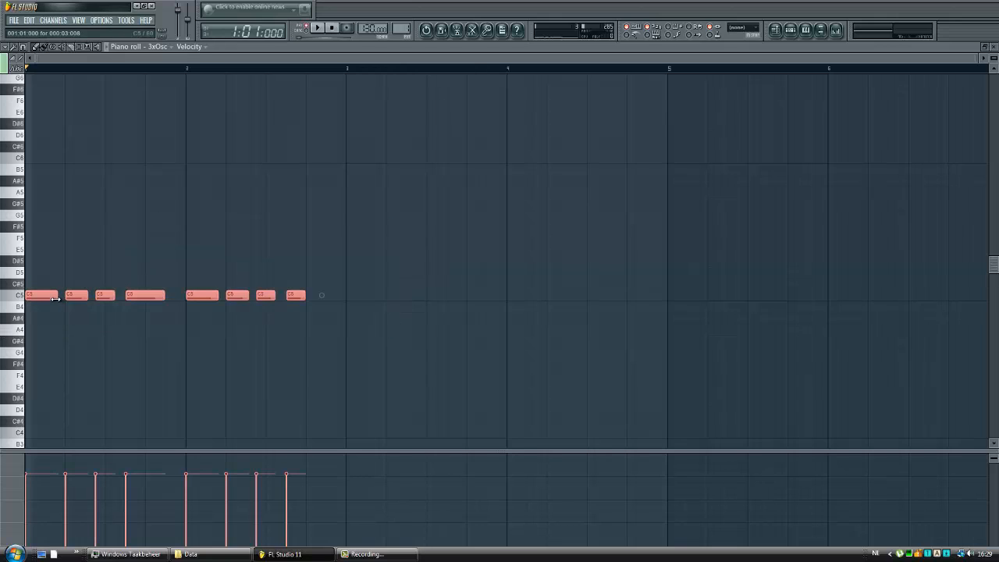
{"action": "left_click_drag", "start_coordinate": [57, 300], "coordinate": [62, 320]}
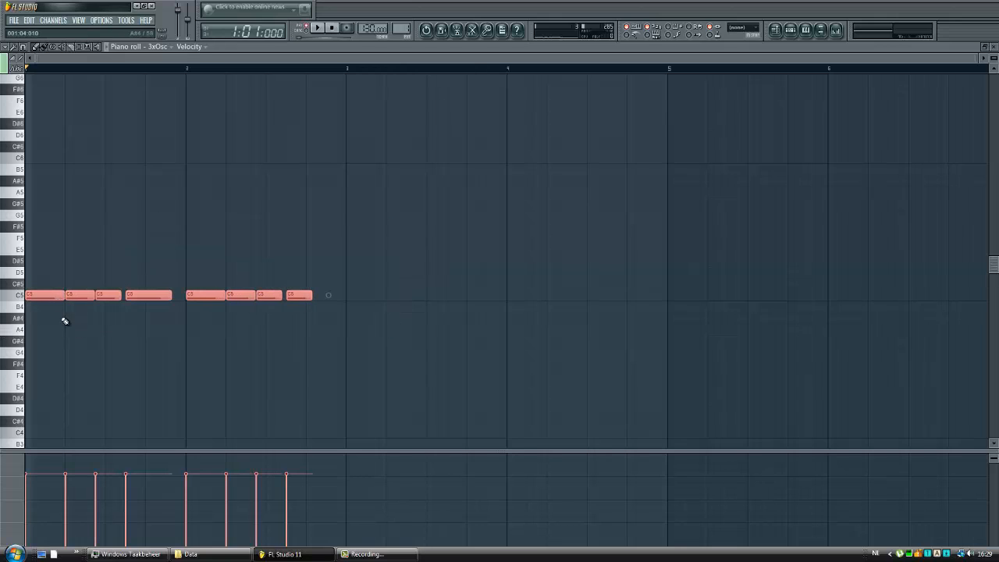
{"action": "left_click", "coordinate": [62, 319]}
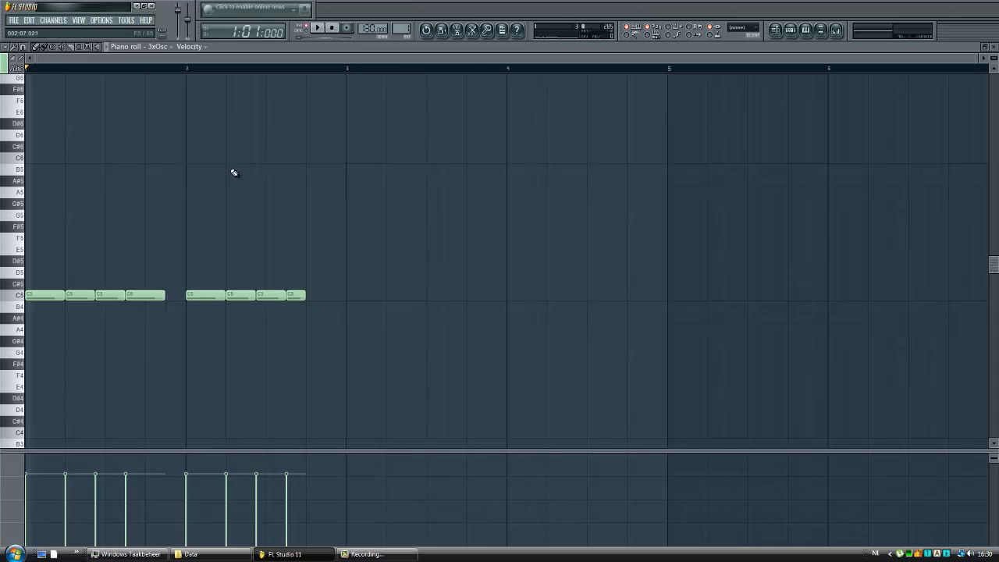
{"action": "key", "text": "space"}
Transpose all 3xOsc notes down one octave to C4 and play the pattern to check it
{"action": "scroll", "coordinate": [109, 118], "scroll_direction": "down", "scroll_amount": 5}
{"action": "key", "text": "ctrl+a"}
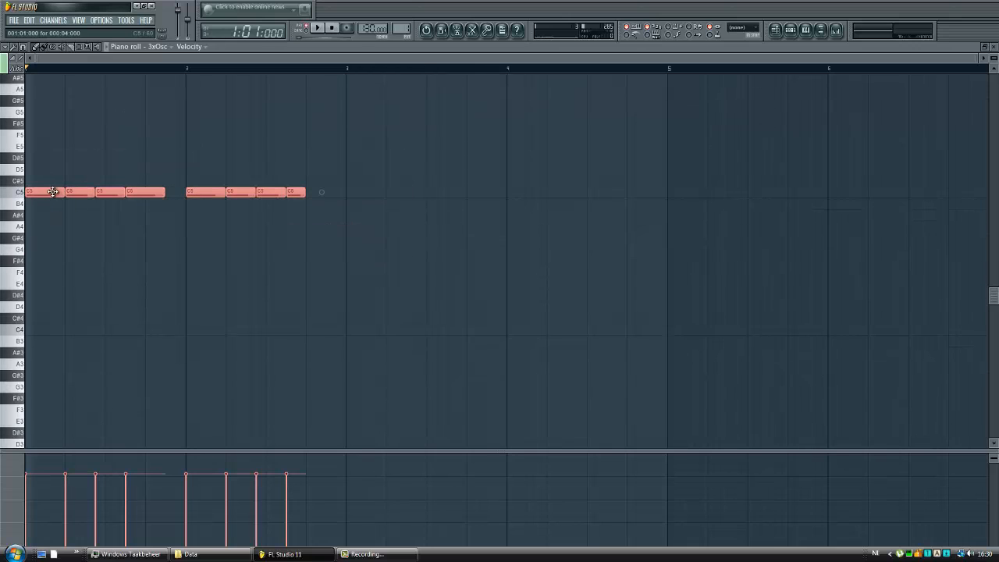
{"action": "left_click_drag", "start_coordinate": [52, 191], "coordinate": [43, 329]}
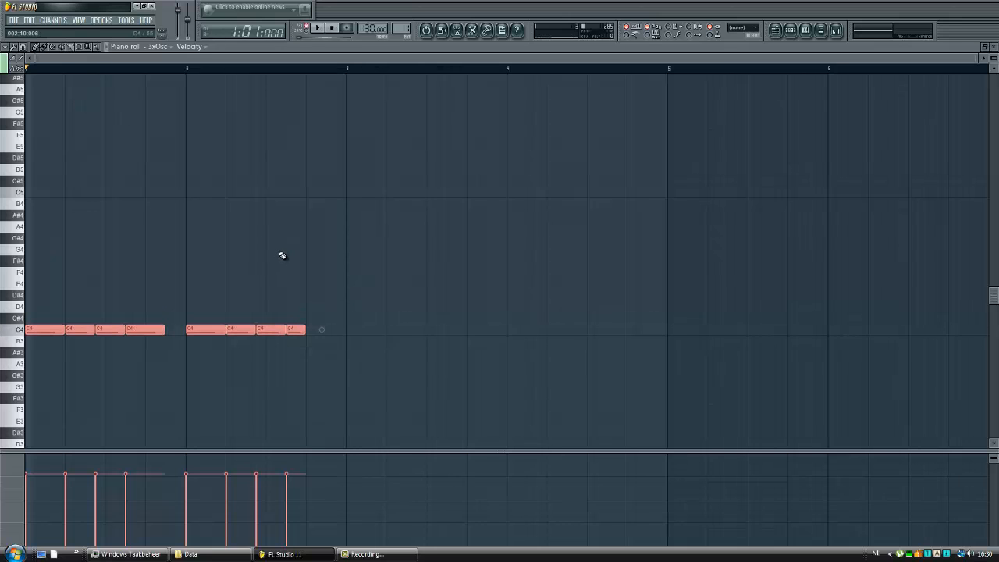
{"action": "key", "text": "space"}
{"action": "key", "text": "ctrl+d"}
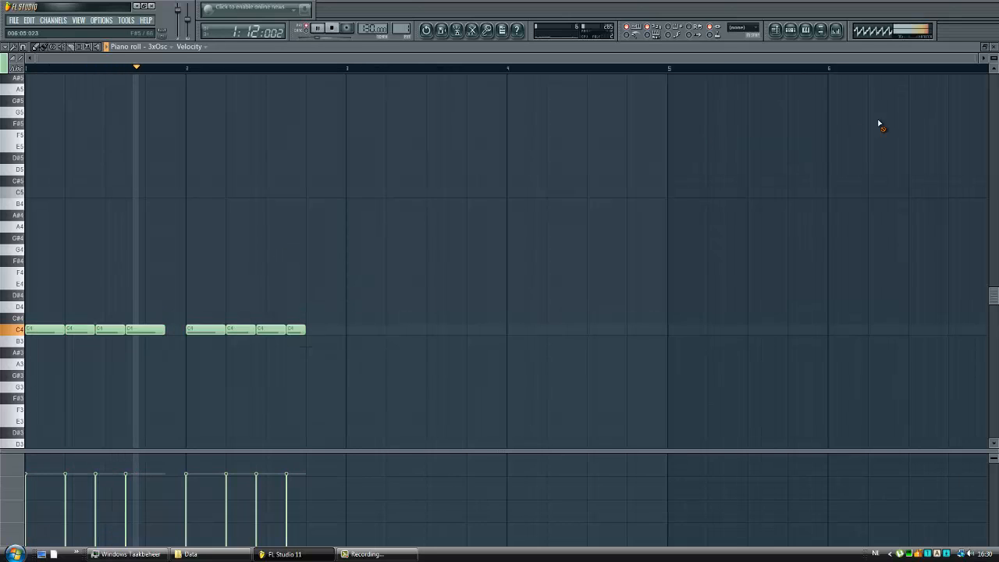
{"action": "left_click", "coordinate": [993, 47]}
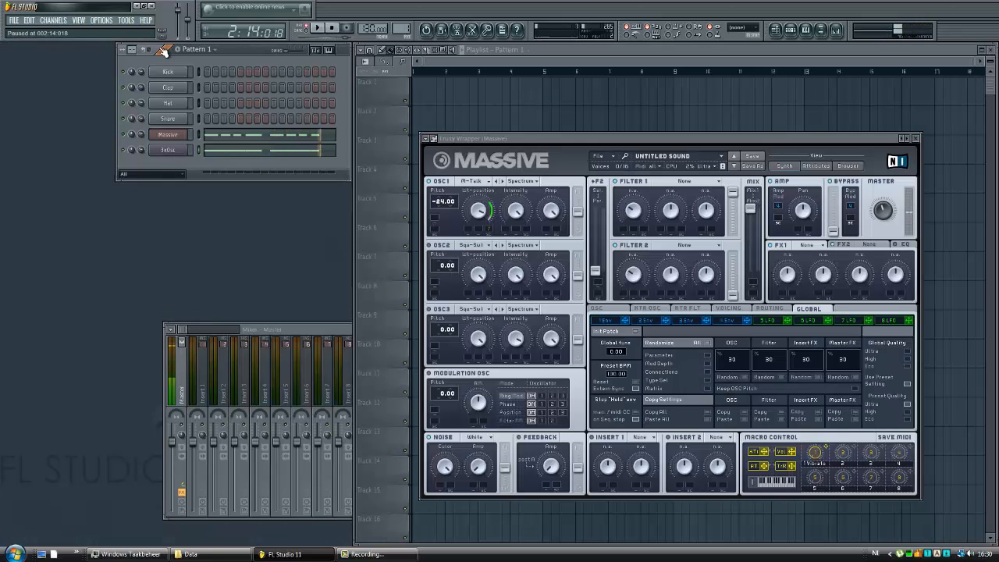
{"action": "left_click", "coordinate": [332, 29]}
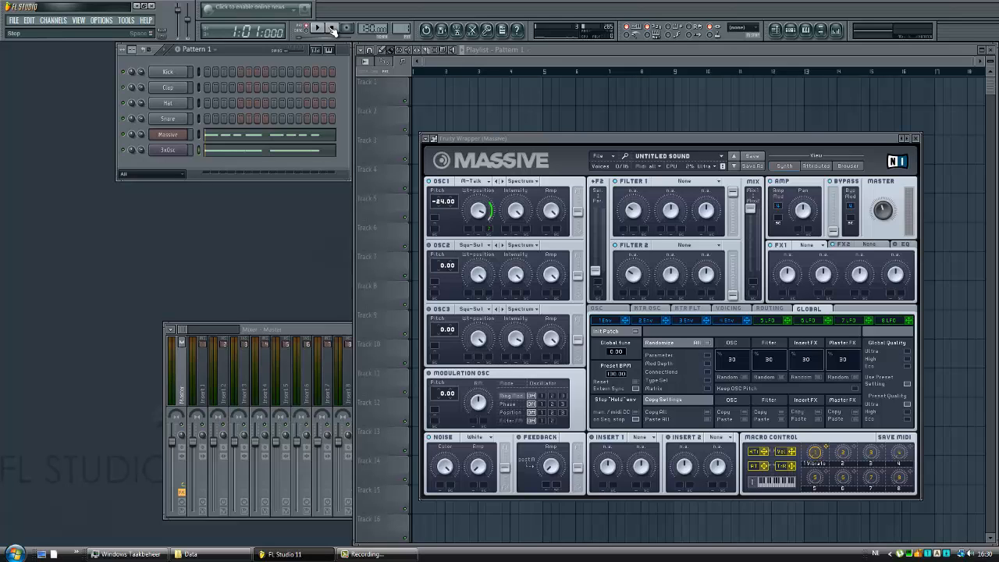
Link the Massive channel to mixer insert 1 and the 3xOsc channel to insert 2
{"action": "left_click", "coordinate": [168, 134]}
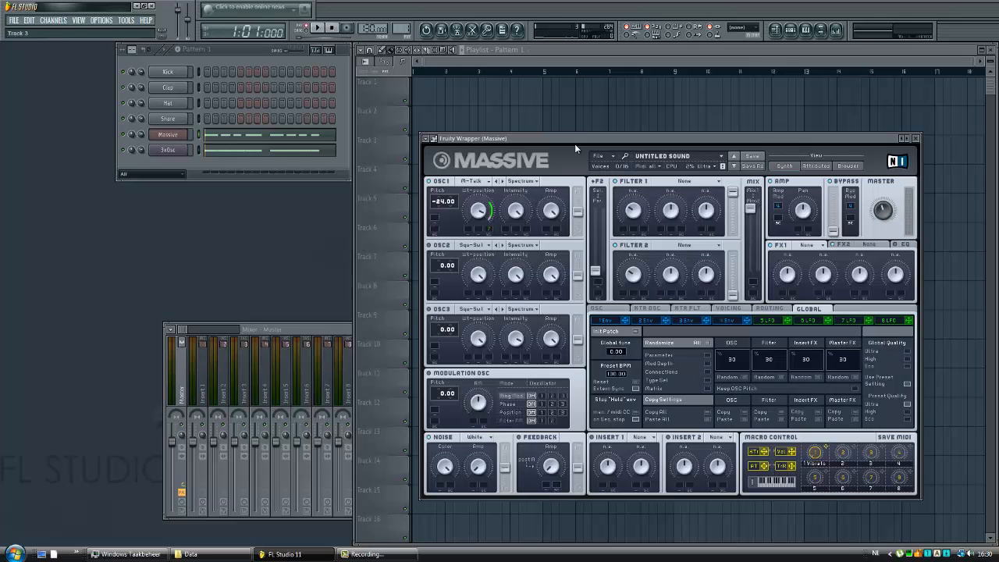
{"action": "left_click_drag", "start_coordinate": [617, 138], "coordinate": [657, 119]}
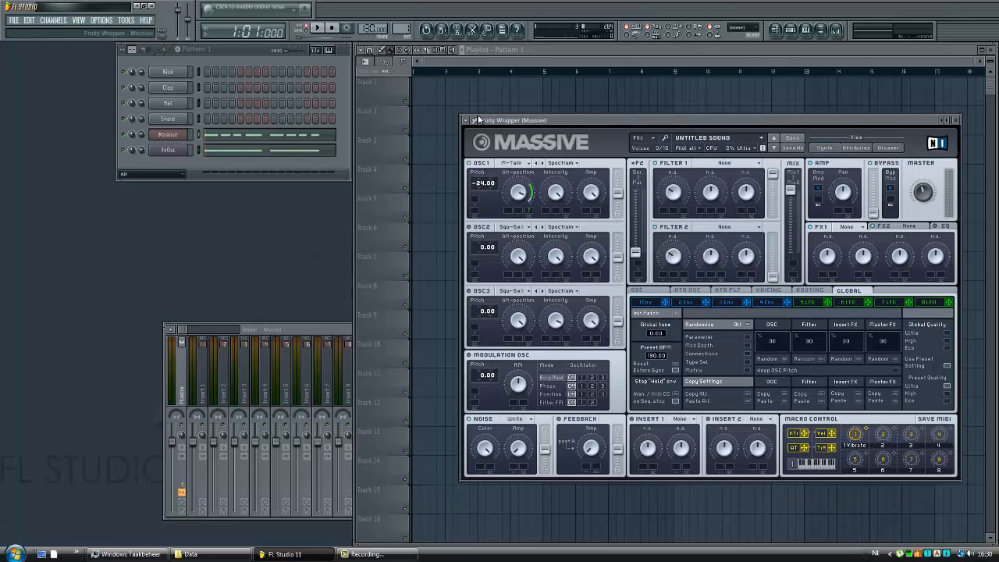
{"action": "left_click", "coordinate": [140, 135]}
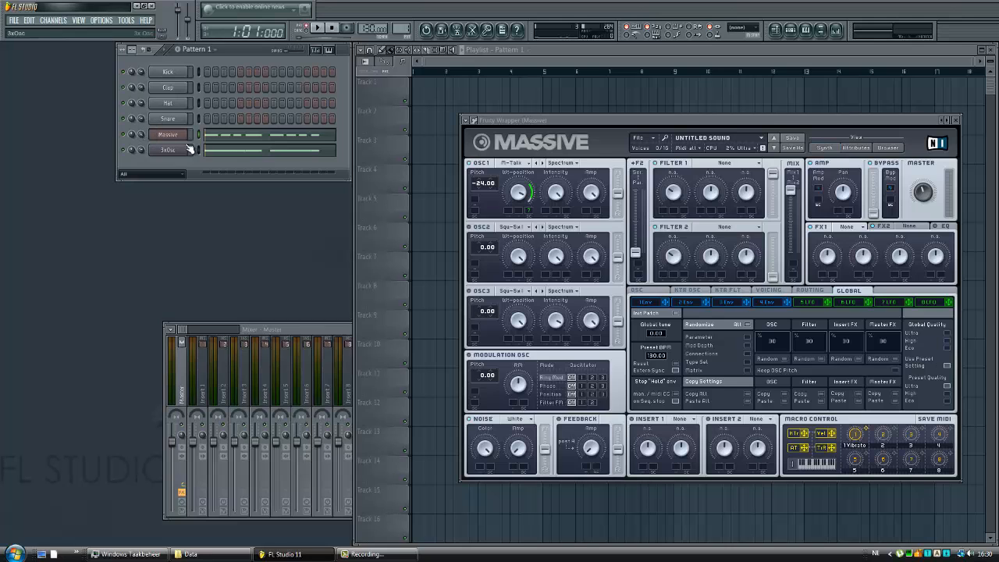
{"action": "right_click", "coordinate": [201, 389]}
{"action": "mouse_move", "coordinate": [281, 375]}
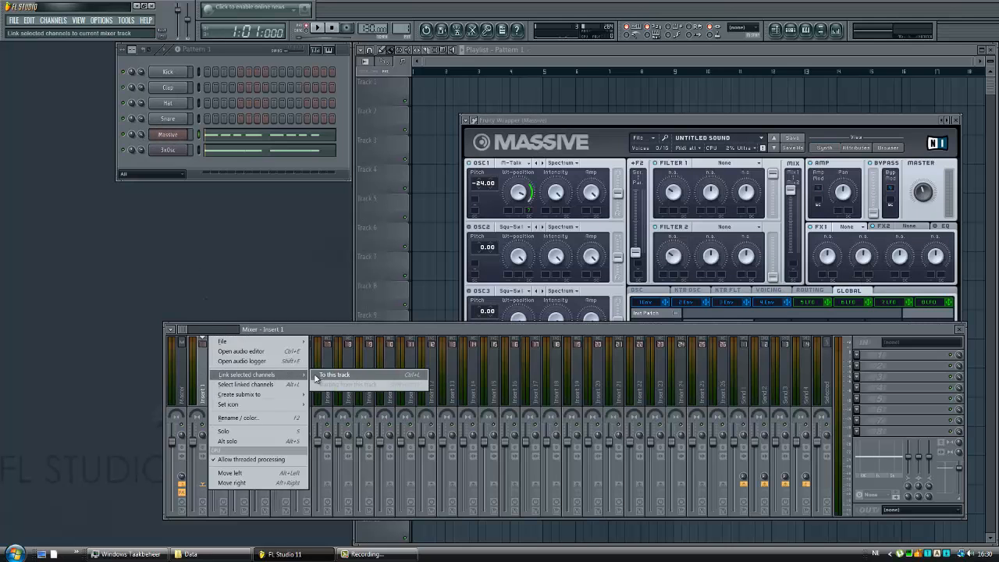
{"action": "left_click", "coordinate": [316, 376]}
{"action": "left_click", "coordinate": [166, 150]}
{"action": "right_click", "coordinate": [223, 388]}
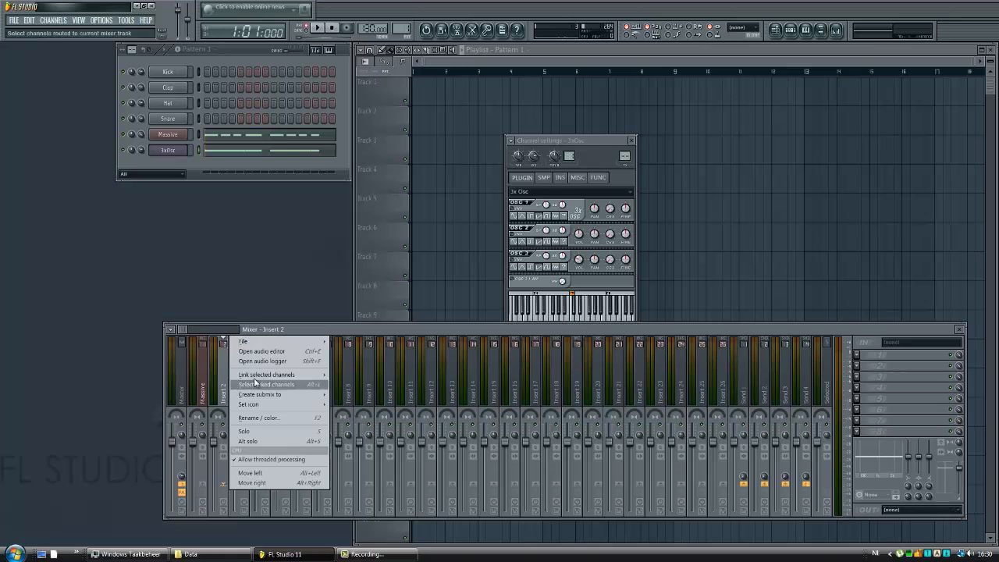
{"action": "left_click", "coordinate": [343, 375]}
Load Gross Beat in the first effect slot of the Massive mixer track and apply its Sidechain volume preset
{"action": "left_click", "coordinate": [202, 390]}
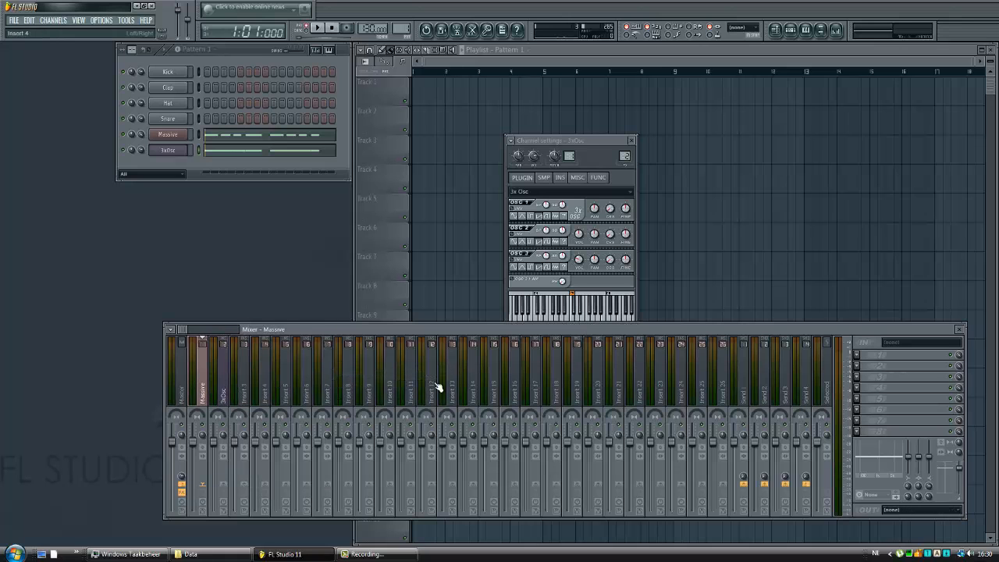
{"action": "left_click", "coordinate": [858, 354]}
{"action": "left_click", "coordinate": [780, 373]}
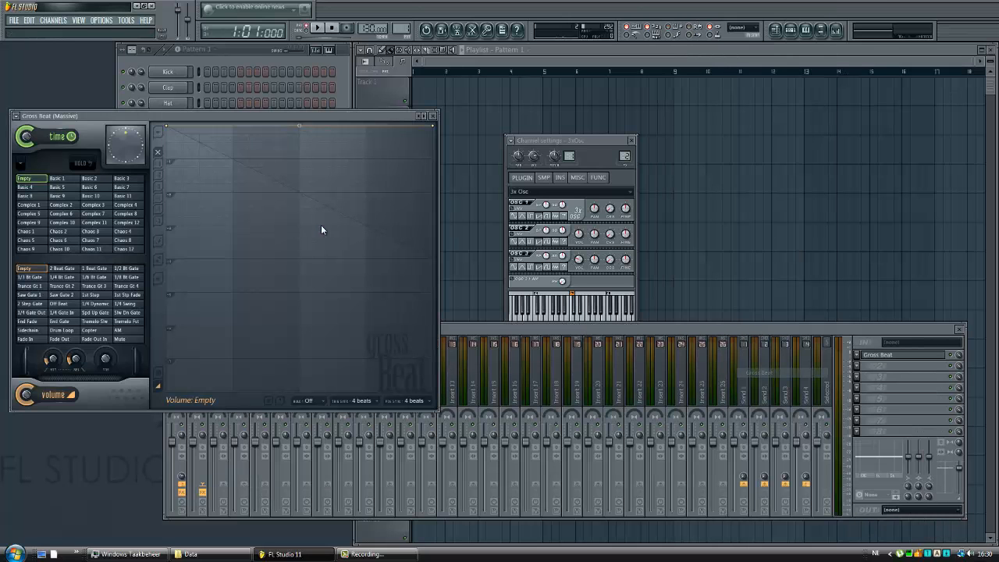
{"action": "left_click", "coordinate": [30, 330]}
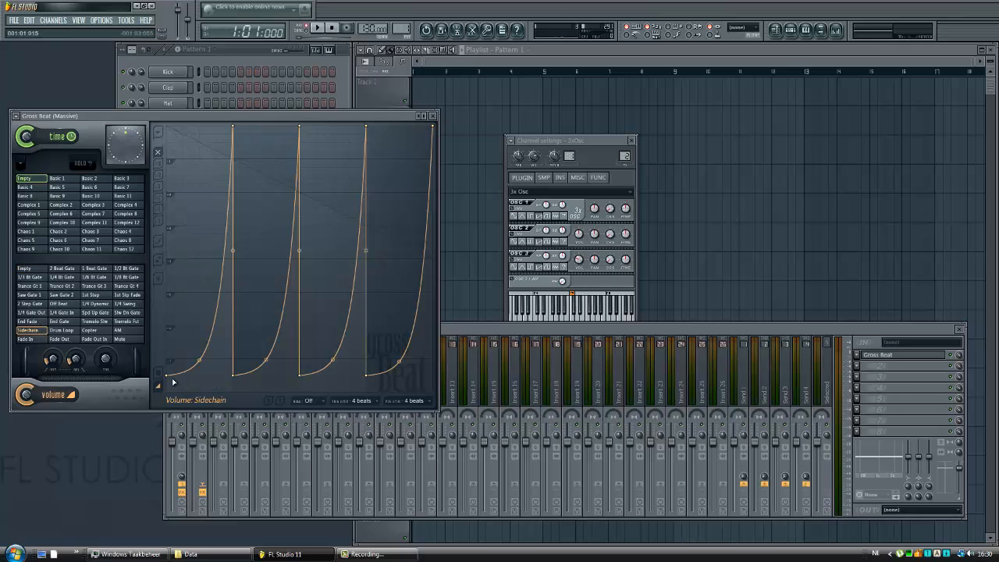
Reshape Massive's Gross Beat sidechain envelope into four straight ramps, each rising from zero volume to full
{"action": "left_click_drag", "start_coordinate": [199, 360], "coordinate": [196, 330]}
{"action": "left_click_drag", "start_coordinate": [236, 375], "coordinate": [270, 332]}
{"action": "left_click_drag", "start_coordinate": [299, 374], "coordinate": [289, 430]}
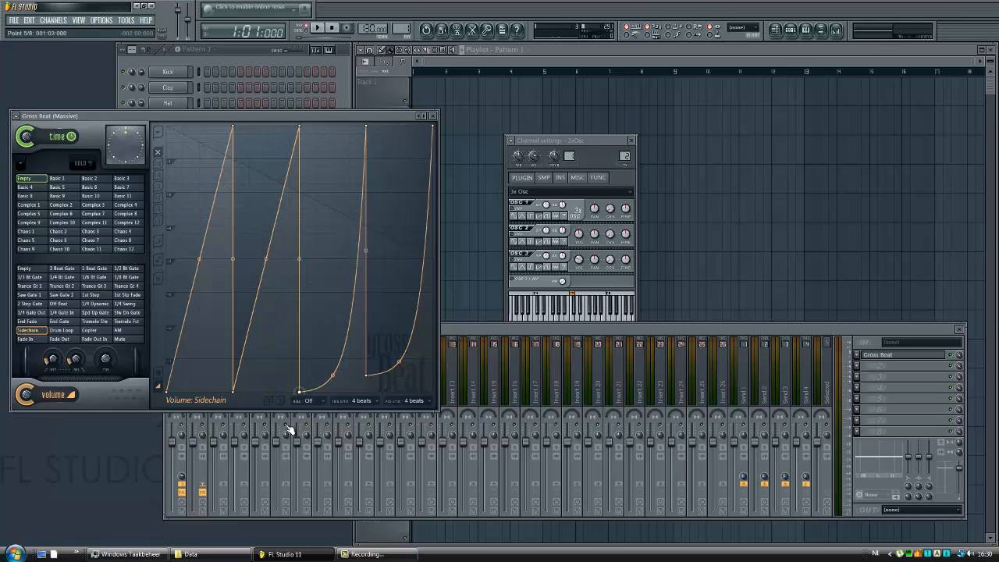
{"action": "left_click_drag", "start_coordinate": [332, 376], "coordinate": [329, 335]}
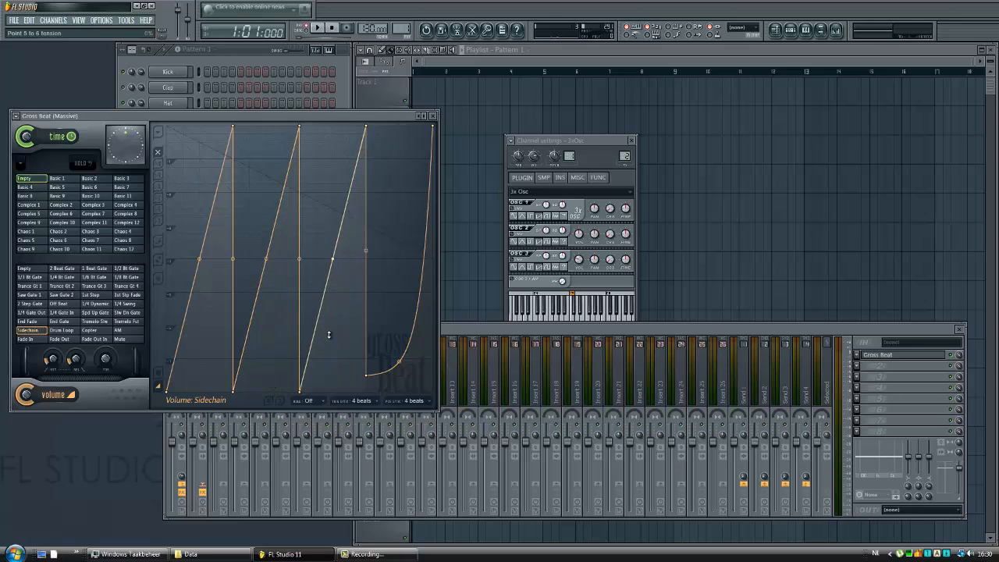
{"action": "left_click_drag", "start_coordinate": [366, 376], "coordinate": [317, 422]}
{"action": "left_click_drag", "start_coordinate": [397, 379], "coordinate": [397, 336]}
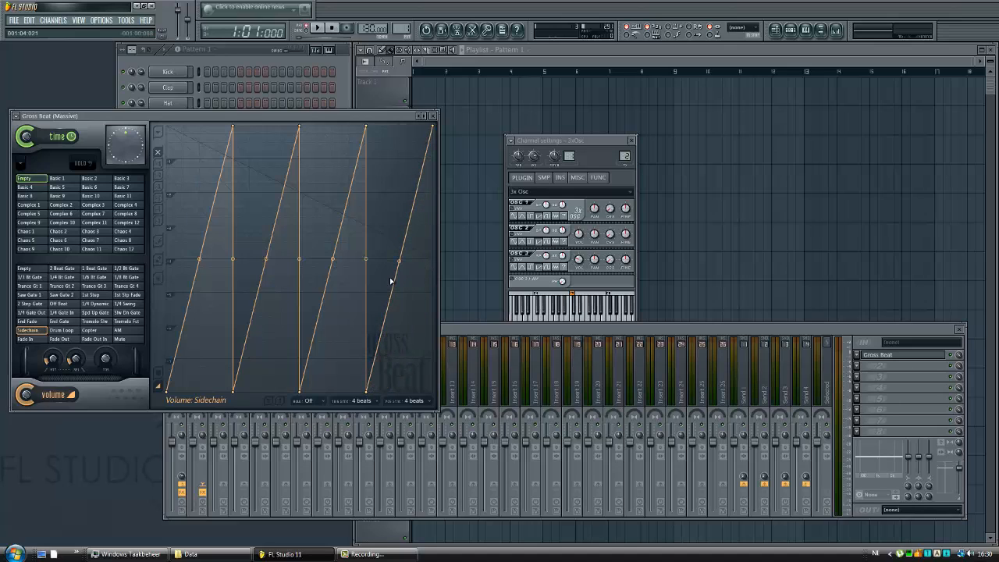
{"action": "left_click", "coordinate": [433, 115]}
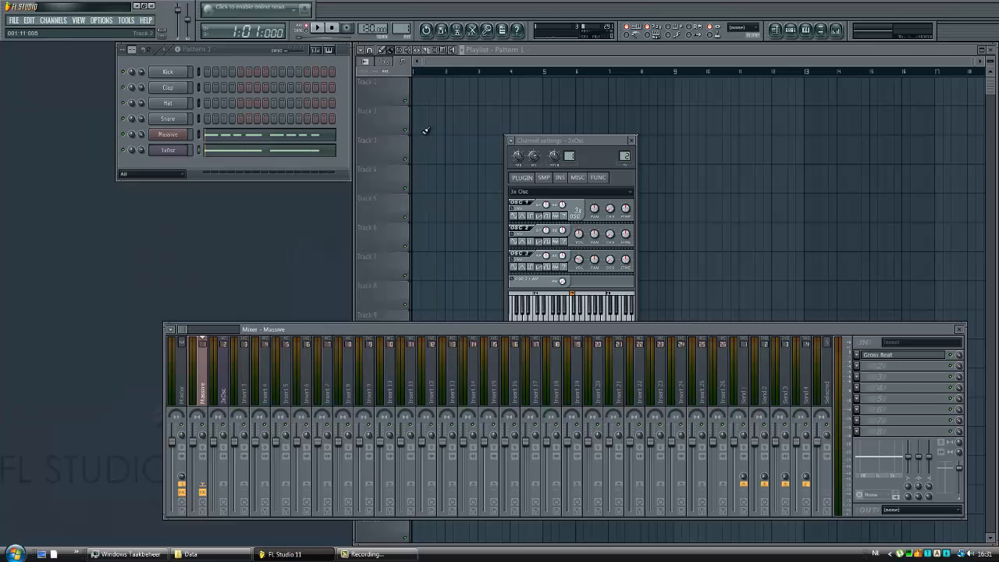
Load Gross Beat in the first effect slot of the 3xOsc mixer track with the Sidechain volume preset
{"action": "left_click", "coordinate": [240, 382]}
{"action": "key", "text": "ctrl+l"}
{"action": "left_click", "coordinate": [890, 355]}
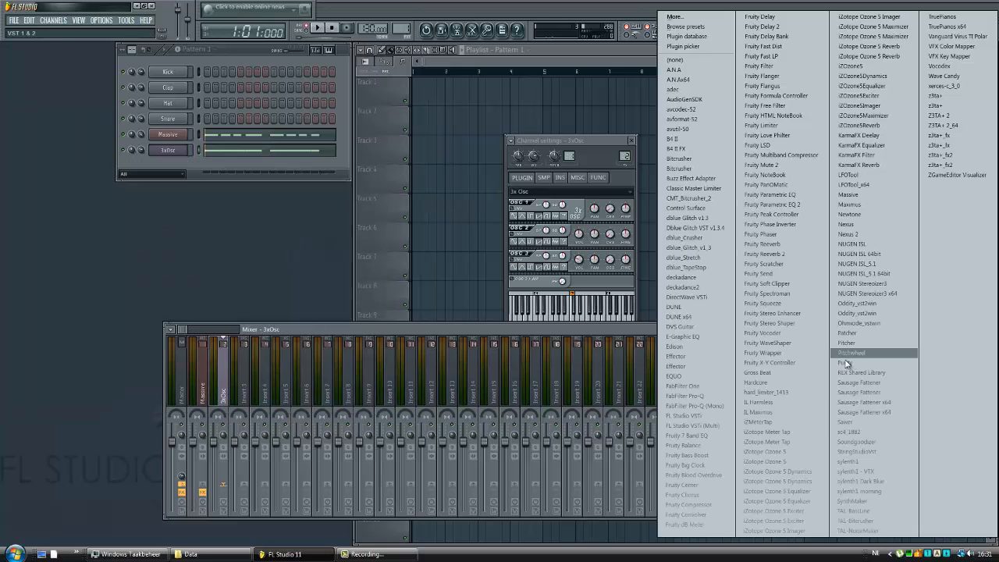
{"action": "left_click", "coordinate": [792, 372]}
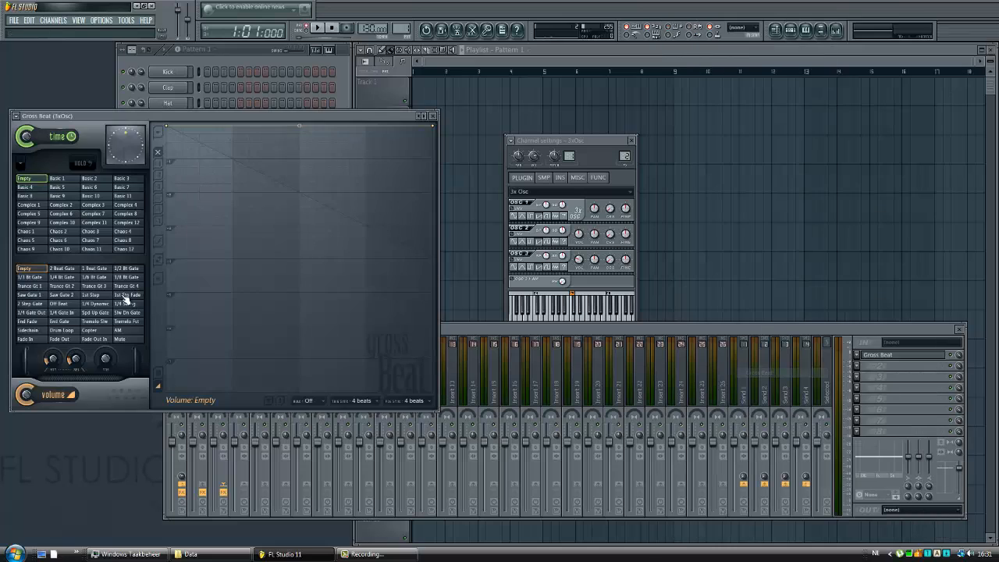
{"action": "left_click", "coordinate": [31, 330]}
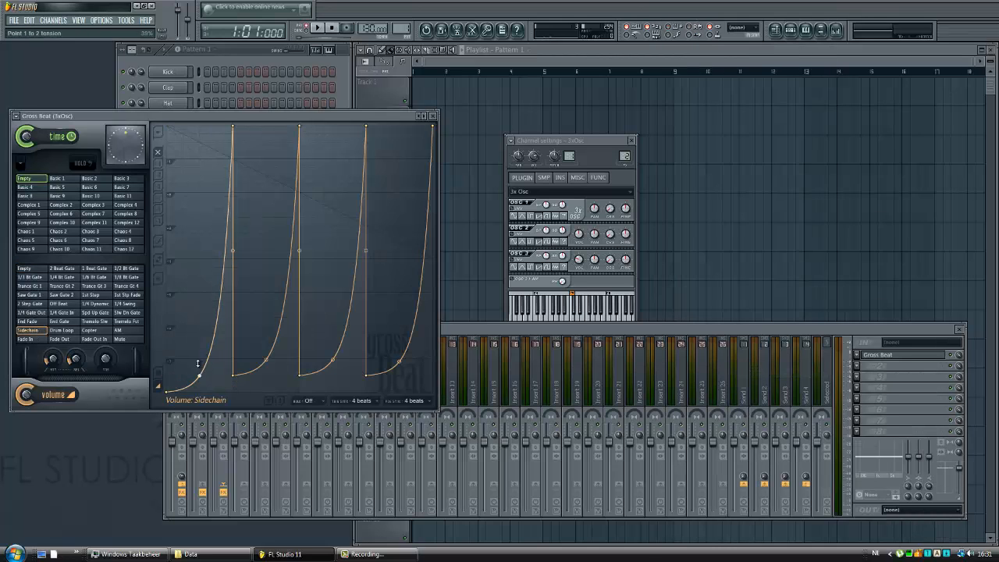
Straighten the four curves of 3xOsc's Gross Beat sidechain envelope into linear ramps starting at zero volume
{"action": "left_click_drag", "start_coordinate": [199, 361], "coordinate": [266, 261]}
{"action": "left_click_drag", "start_coordinate": [300, 376], "coordinate": [284, 429]}
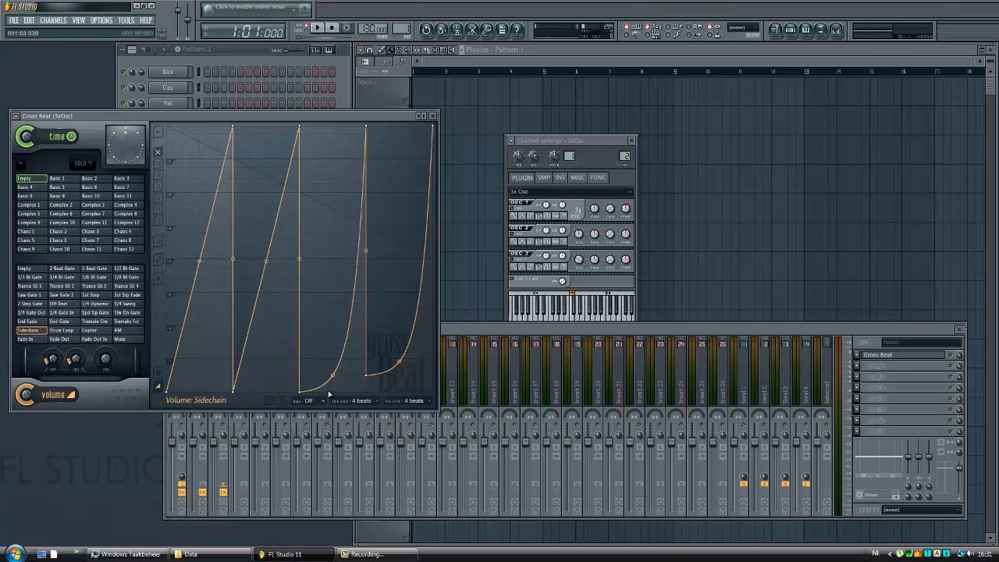
{"action": "left_click_drag", "start_coordinate": [332, 375], "coordinate": [337, 336]}
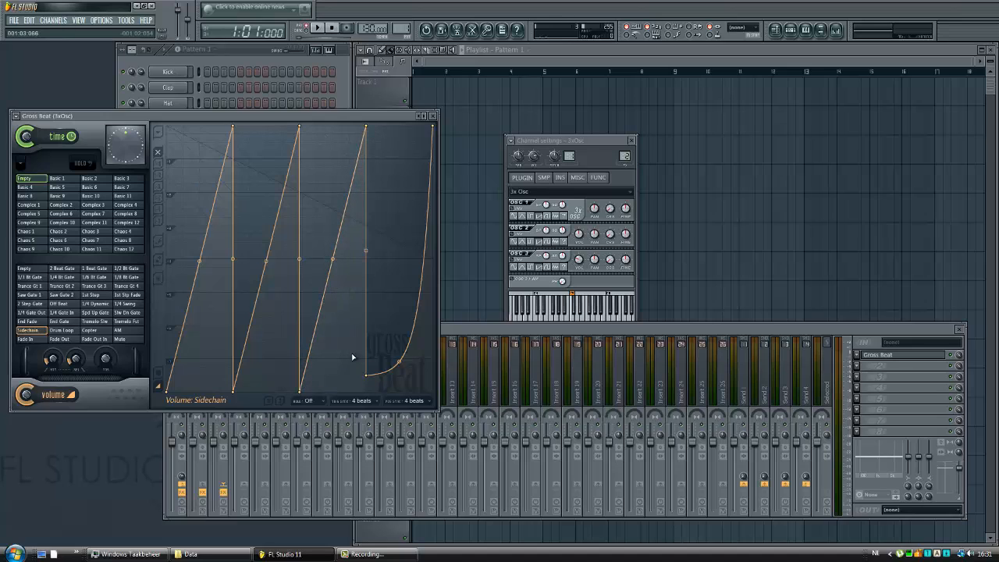
{"action": "left_click_drag", "start_coordinate": [370, 375], "coordinate": [403, 334]}
{"action": "left_click", "coordinate": [432, 115]}
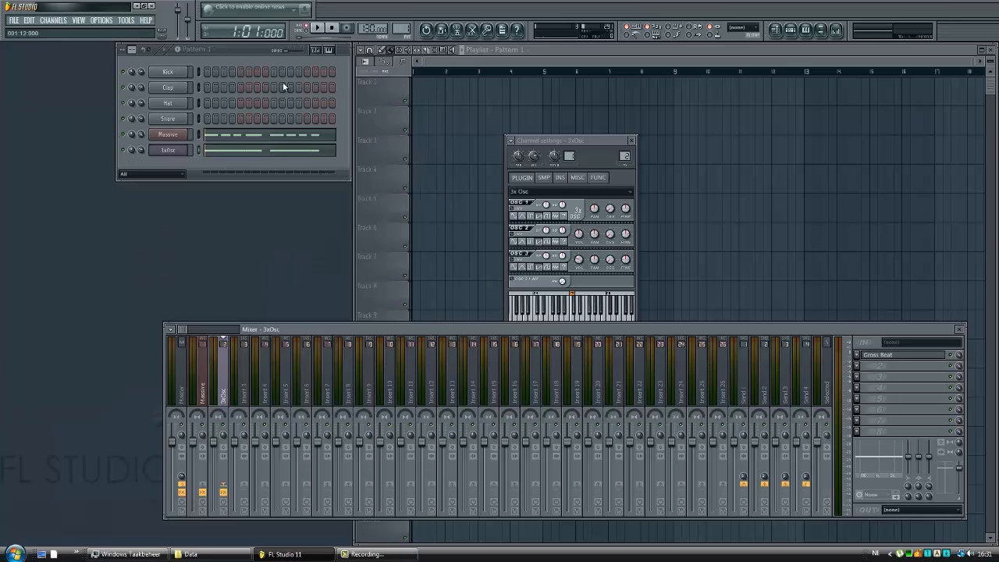
Play the pattern to audition the sidechained bass layers
{"action": "left_click", "coordinate": [170, 55]}
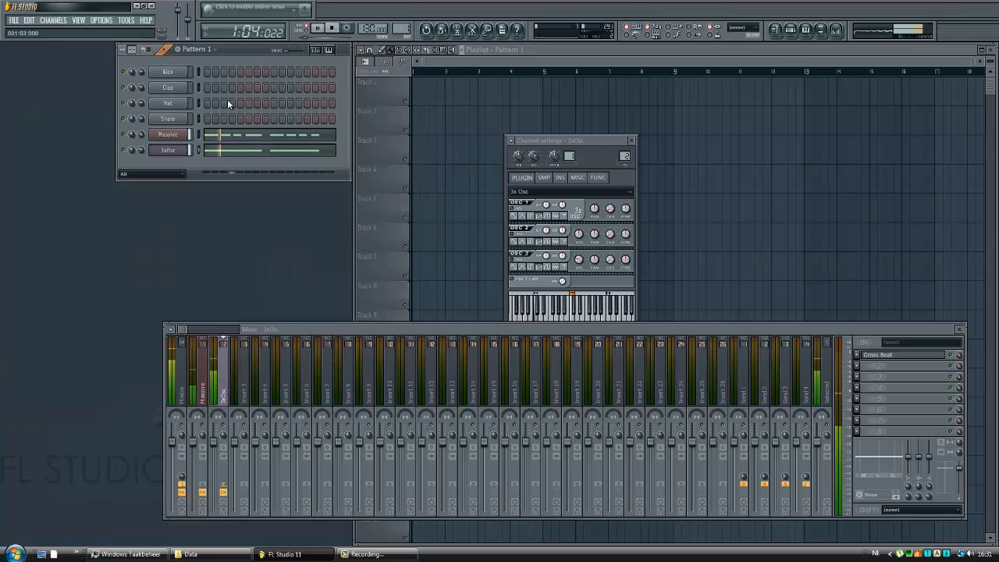
{"action": "left_click", "coordinate": [332, 28]}
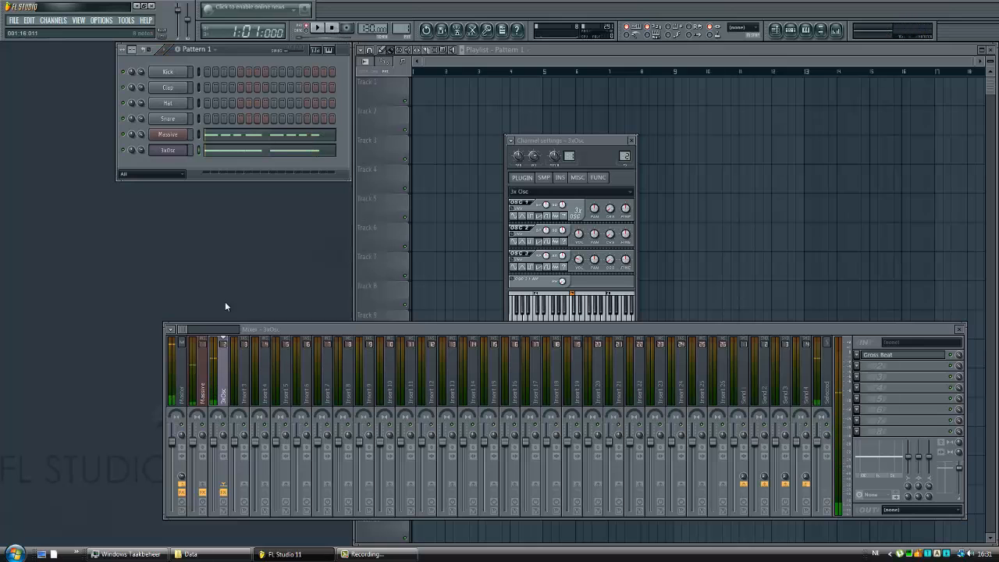
Load Fruity Parametric EQ 2 in the second effect slot of the Massive mixer track and apply its Big preset
{"action": "left_click", "coordinate": [203, 382]}
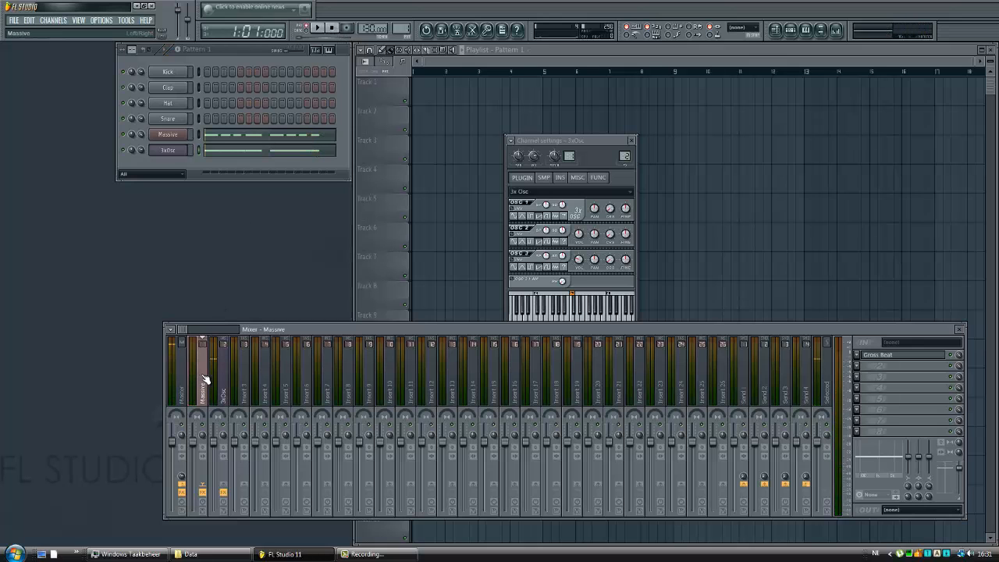
{"action": "left_click", "coordinate": [857, 367]}
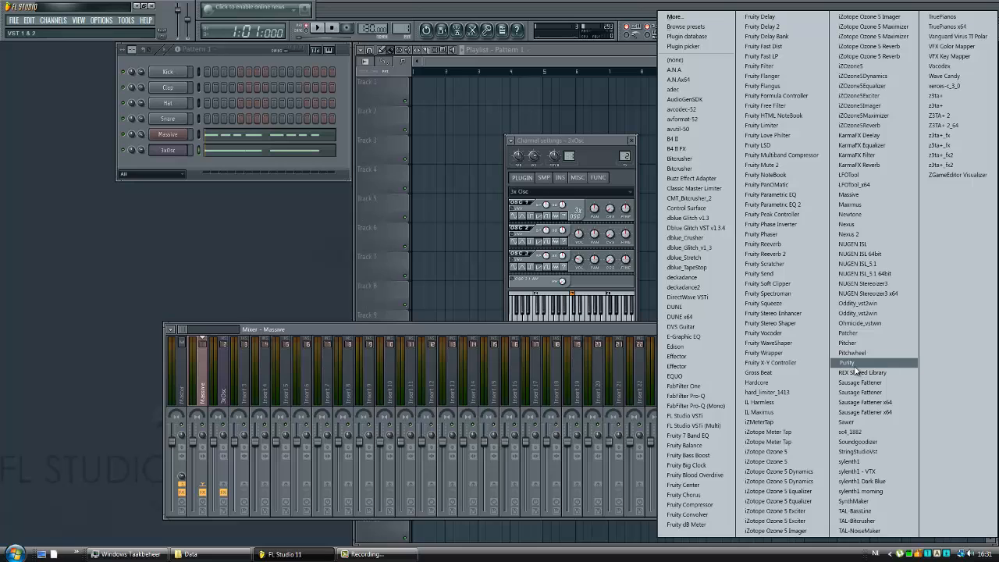
{"action": "left_click", "coordinate": [785, 206]}
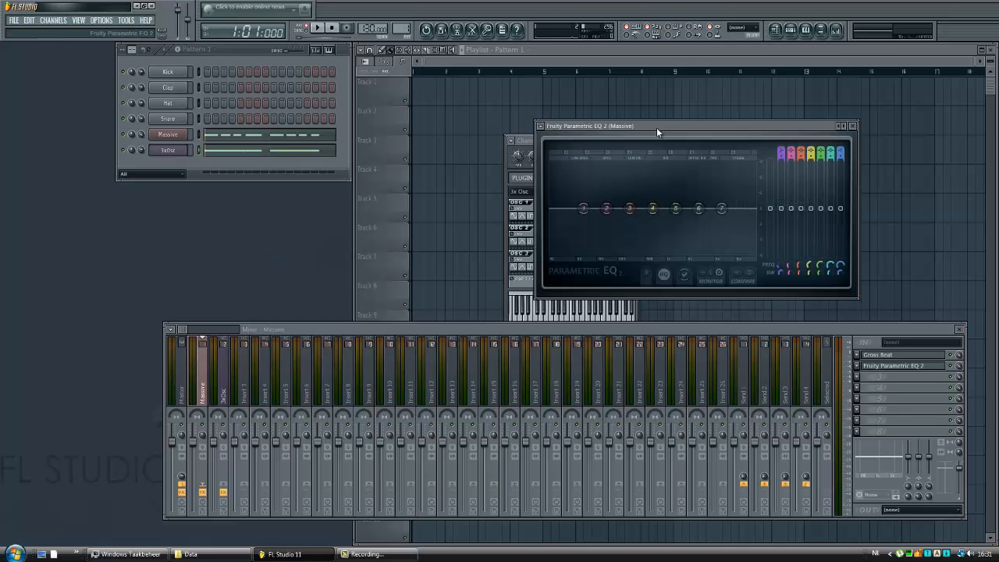
{"action": "left_click_drag", "start_coordinate": [657, 127], "coordinate": [568, 240]}
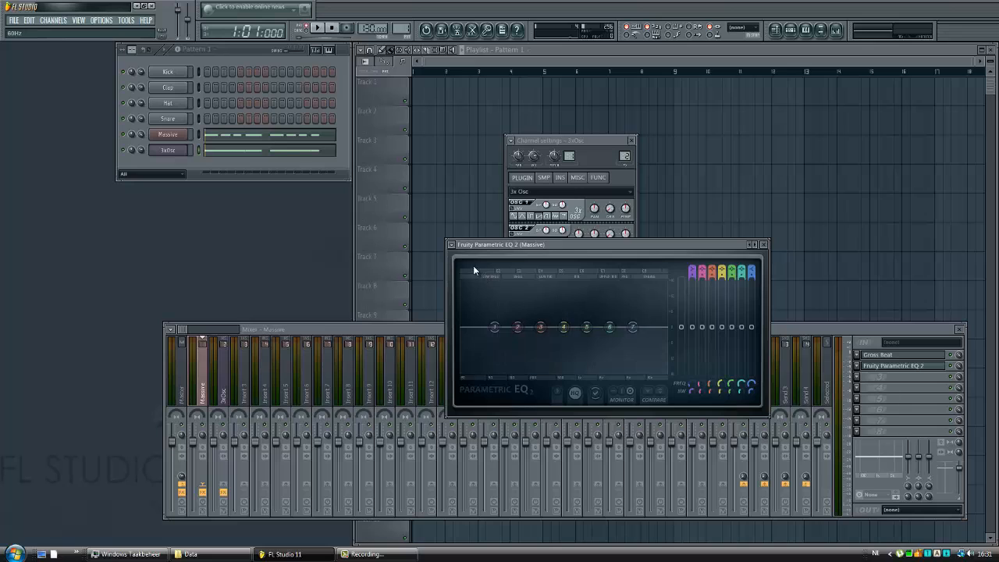
{"action": "left_click", "coordinate": [452, 245]}
{"action": "mouse_move", "coordinate": [486, 272]}
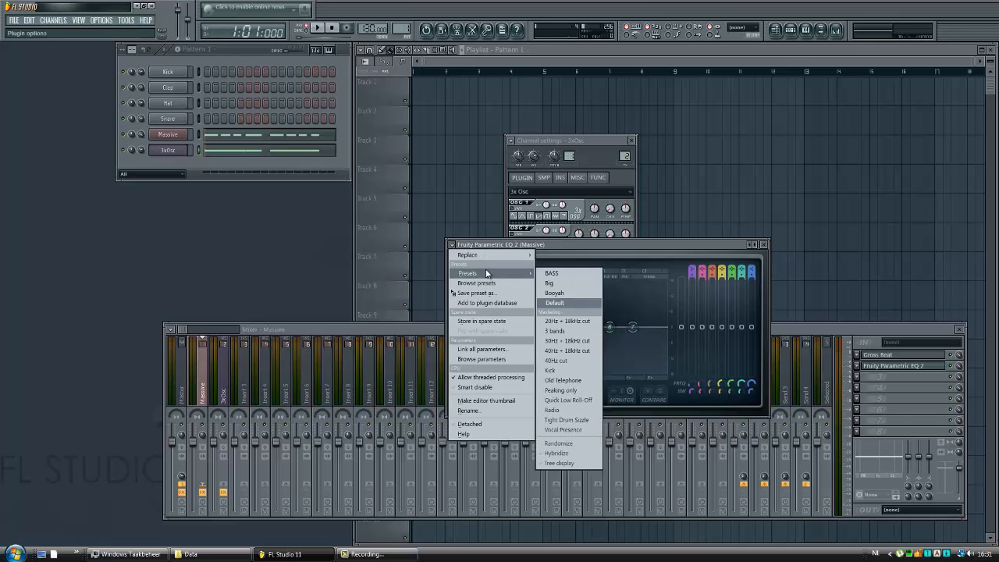
{"action": "left_click", "coordinate": [572, 284]}
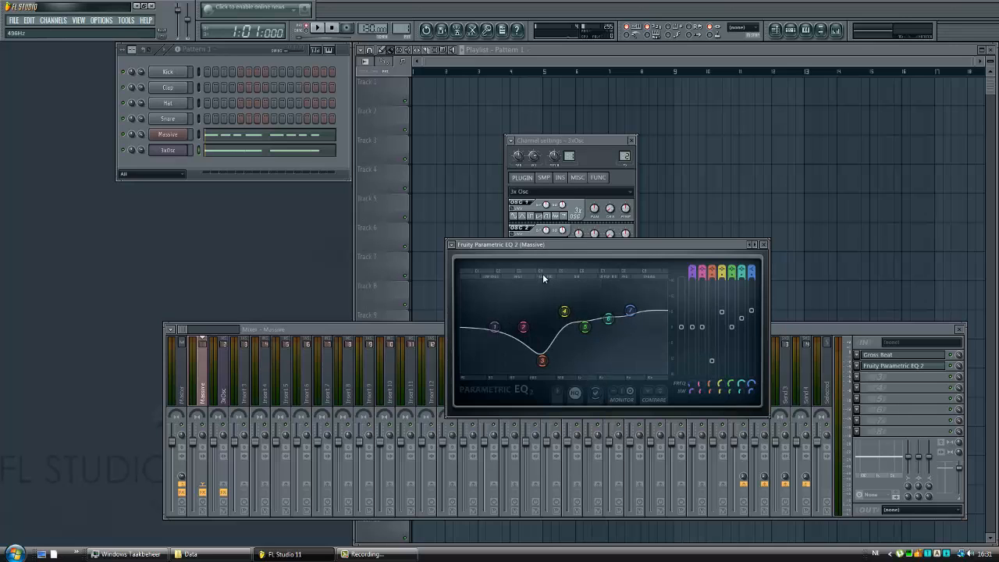
{"action": "left_click_drag", "start_coordinate": [560, 243], "coordinate": [575, 102]}
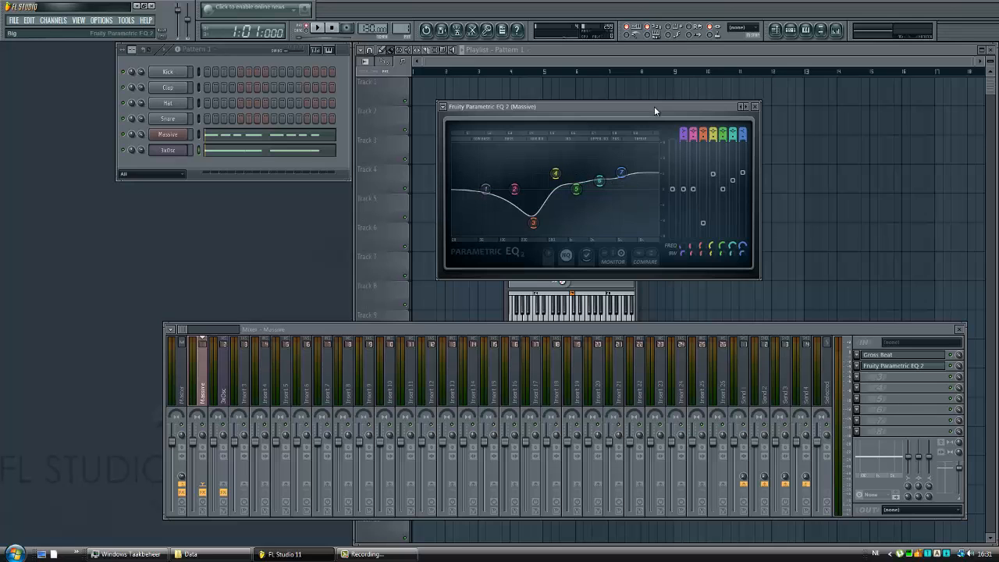
{"action": "left_click_drag", "start_coordinate": [653, 106], "coordinate": [763, 123]}
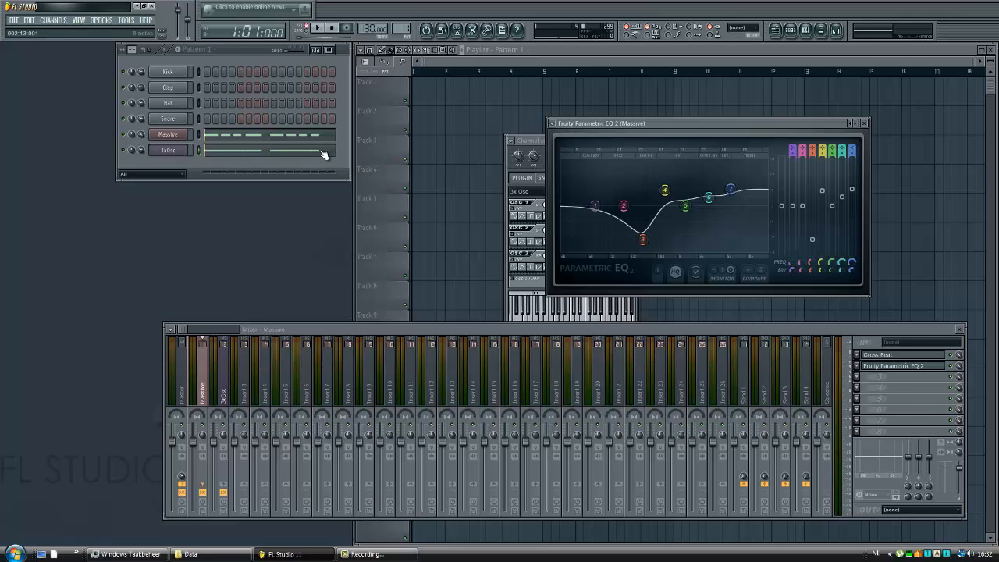
Raise the Massive mixer track's volume fader slightly and play the pattern to check the balance
{"action": "left_click", "coordinate": [819, 34]}
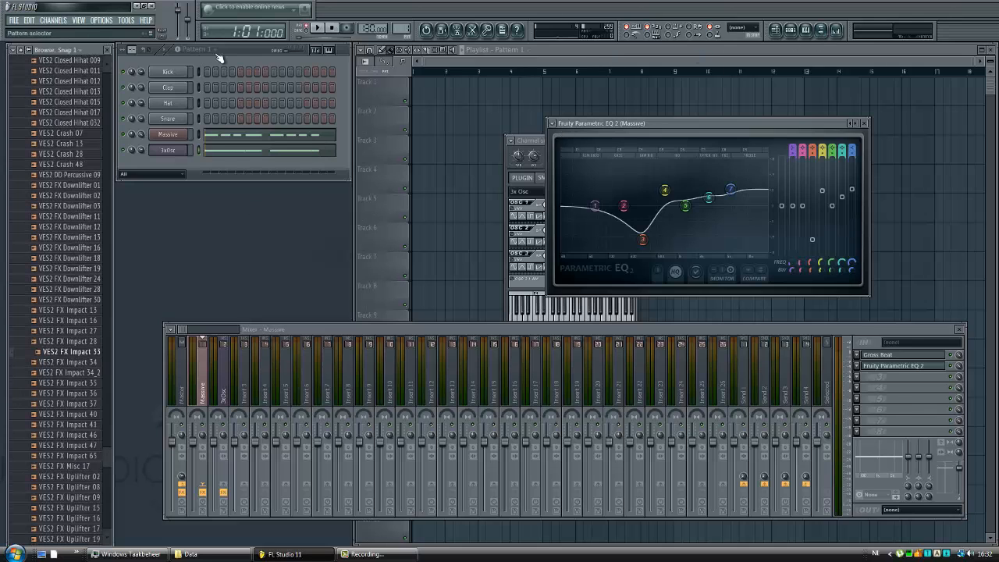
{"action": "left_click", "coordinate": [476, 65]}
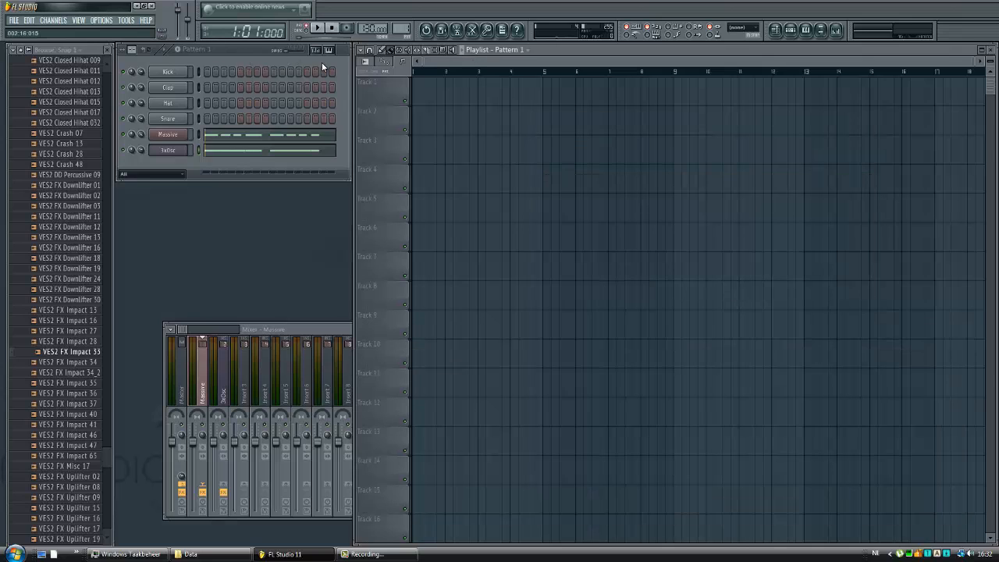
{"action": "left_click", "coordinate": [203, 384]}
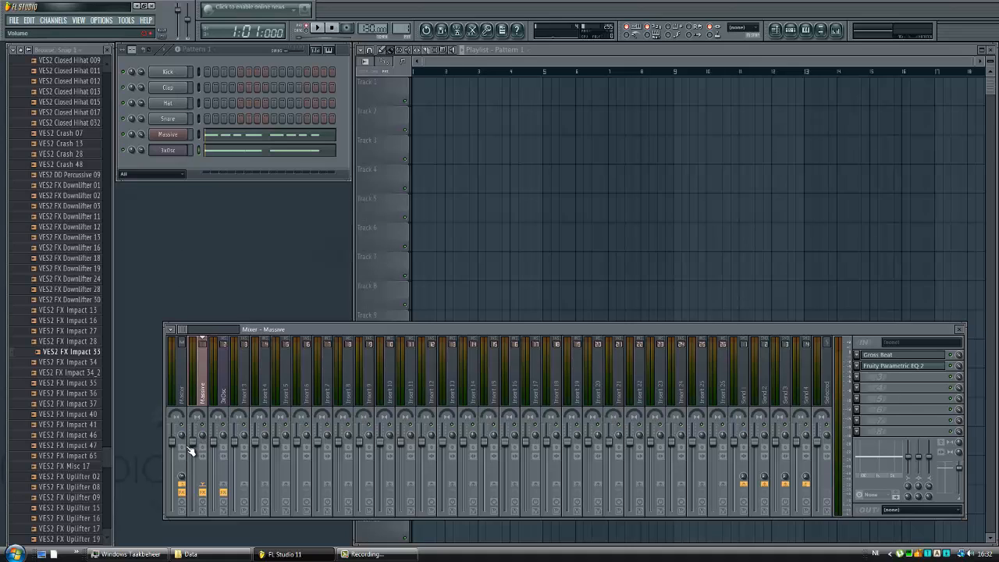
{"action": "left_click_drag", "start_coordinate": [196, 445], "coordinate": [200, 435]}
{"action": "key", "text": "space"}
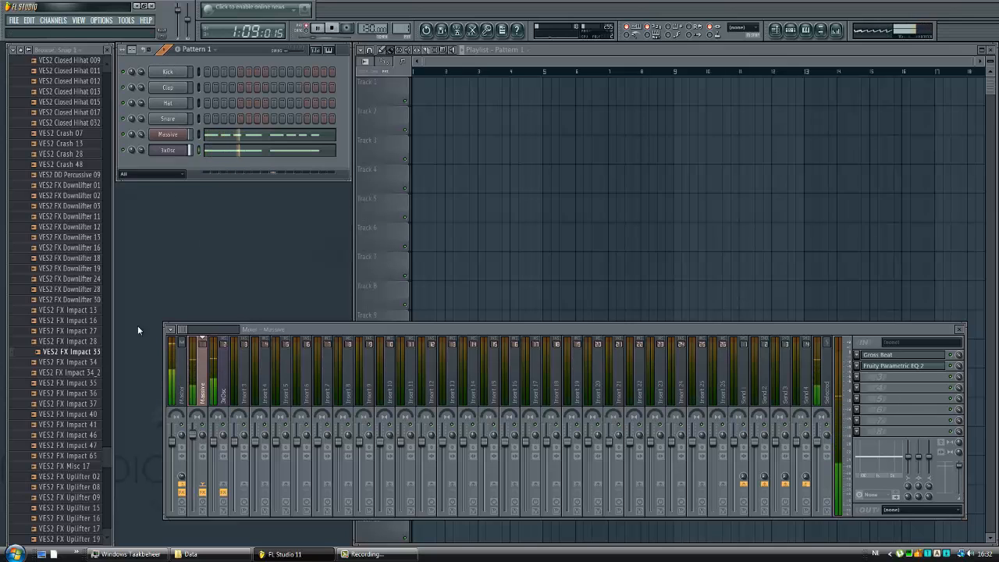
{"action": "left_click", "coordinate": [334, 29]}
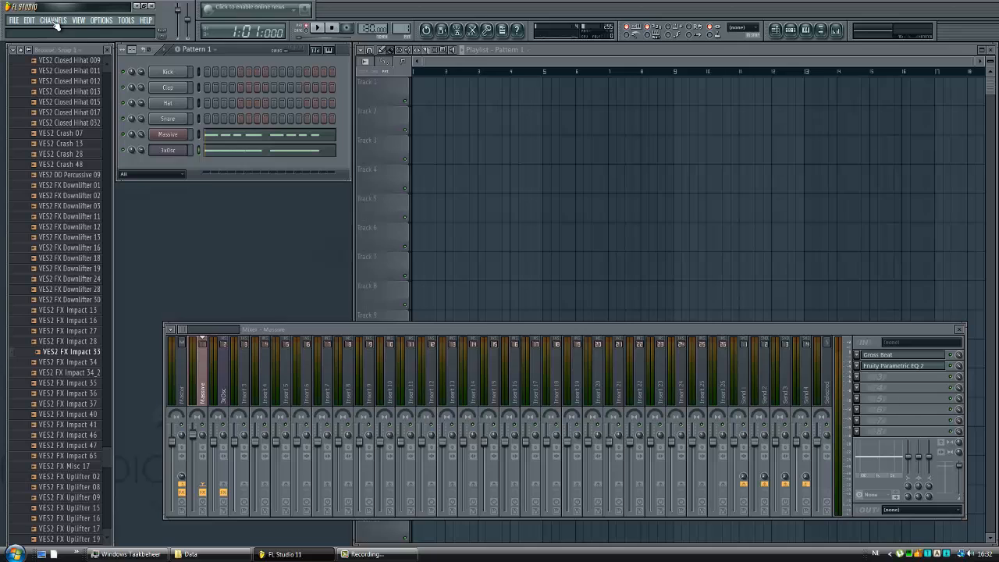
Add another 3x Osc channel, fill it with a note every 4 steps and open the notes in its piano roll
{"action": "left_click", "coordinate": [55, 21]}
{"action": "mouse_move", "coordinate": [58, 30]}
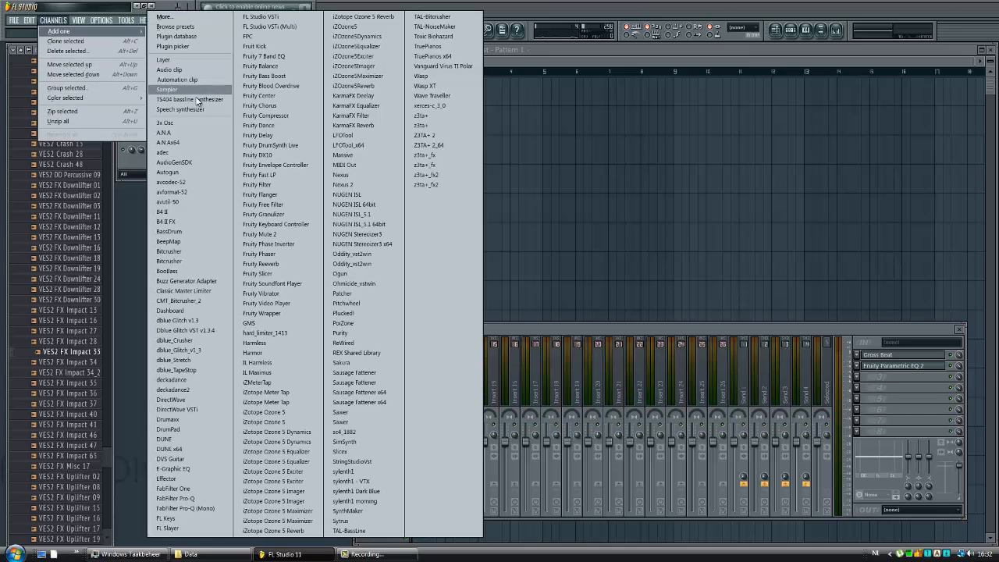
{"action": "left_click", "coordinate": [185, 126]}
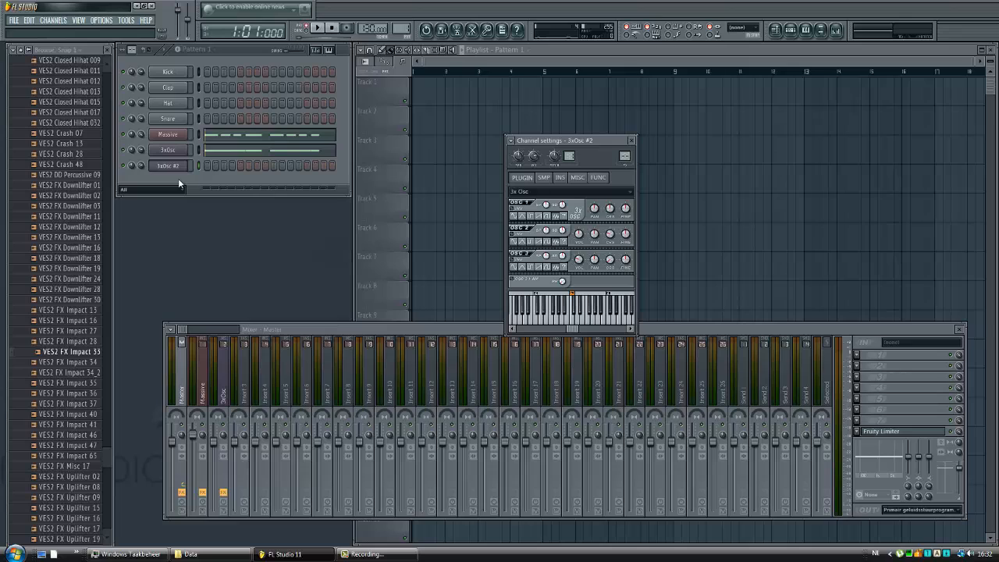
{"action": "key", "text": "z"}
{"action": "right_click", "coordinate": [162, 166]}
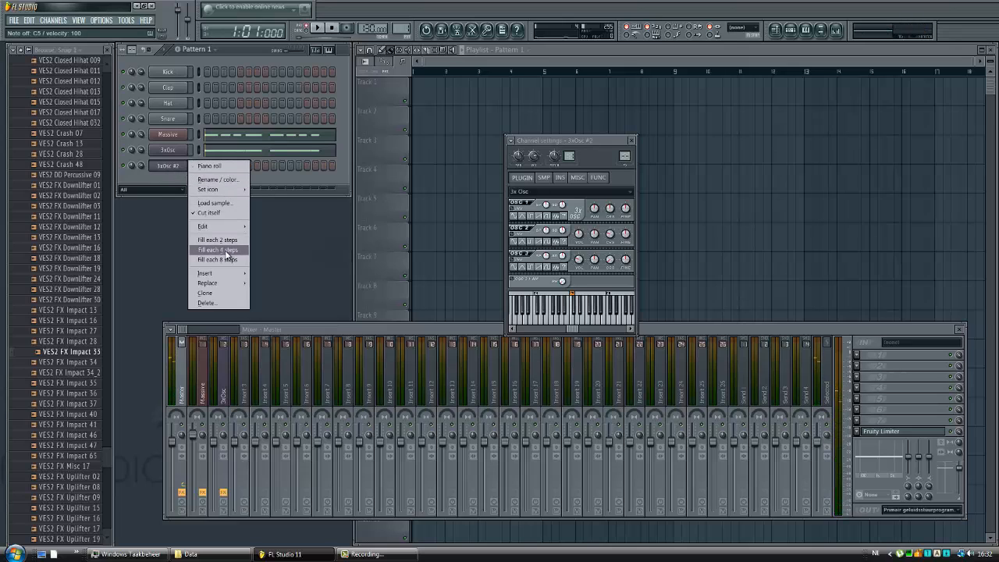
{"action": "left_click", "coordinate": [219, 249]}
{"action": "right_click", "coordinate": [184, 173]}
{"action": "left_click", "coordinate": [207, 173]}
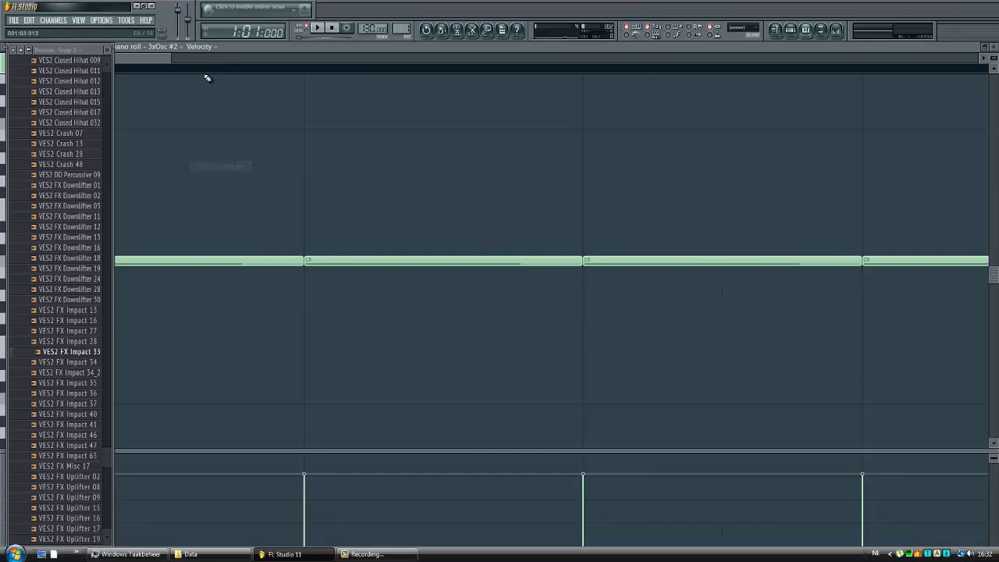
Arrange the new 3xOsc's C5 notes over two bars: three one-beat notes and a half-beat note, then three one-beat notes
{"action": "left_click", "coordinate": [108, 49]}
{"action": "left_click_drag", "start_coordinate": [403, 260], "coordinate": [209, 284]}
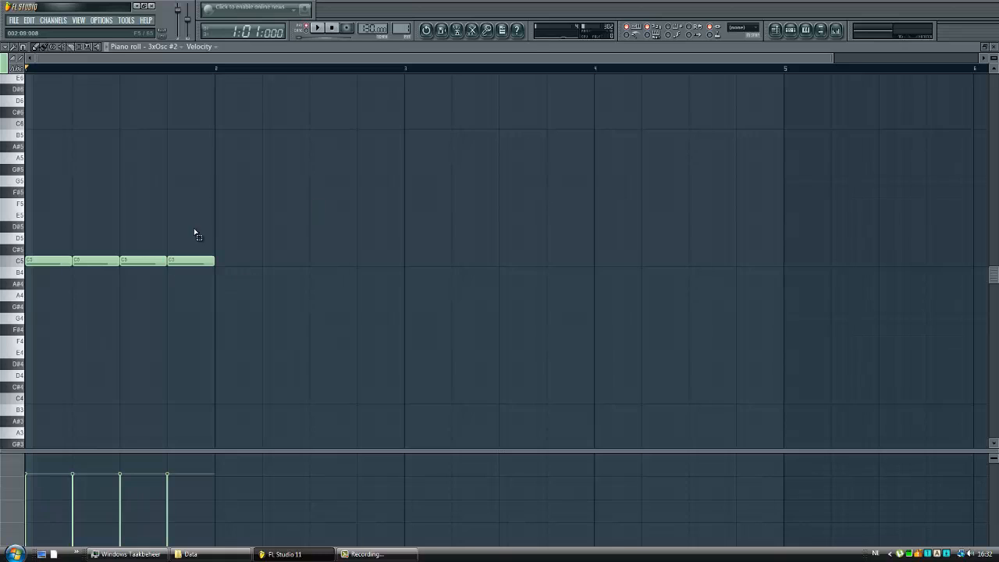
{"action": "key", "text": "ctrl+a"}
{"action": "left_click_drag", "start_coordinate": [48, 271], "coordinate": [223, 258]}
{"action": "left_click", "coordinate": [271, 231]}
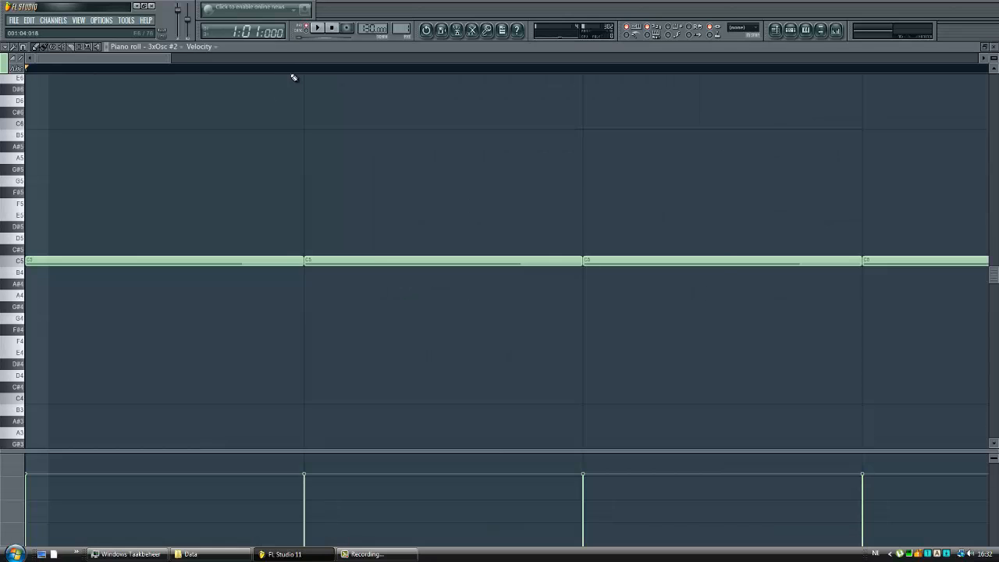
{"action": "scroll", "coordinate": [293, 77], "scroll_direction": "down", "scroll_amount": 6}
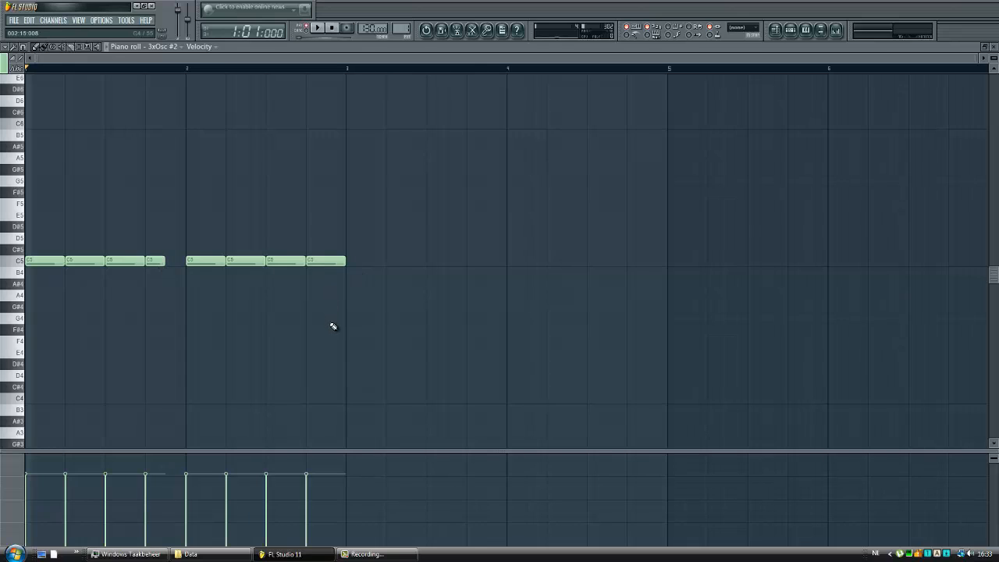
{"action": "right_click", "coordinate": [327, 261]}
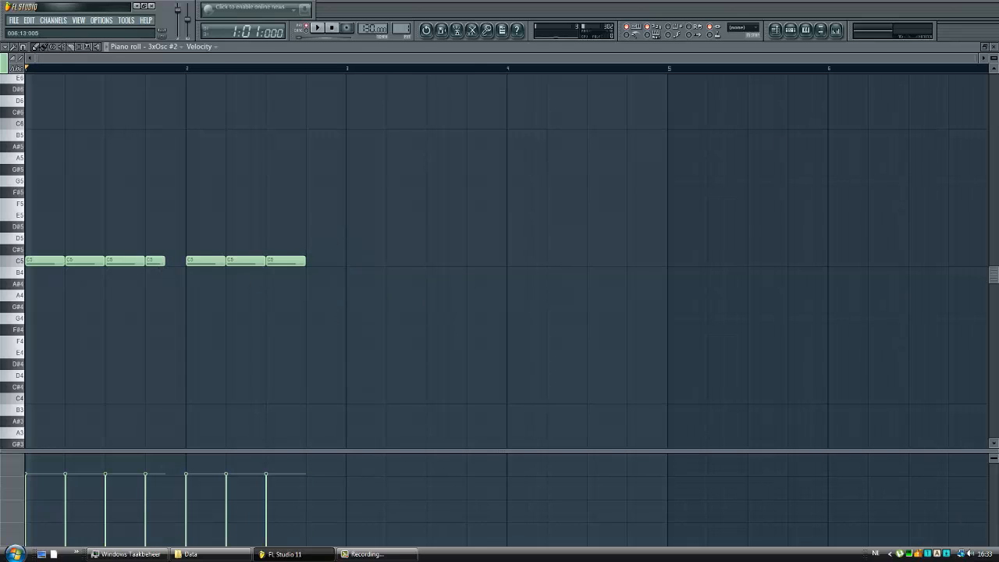
{"action": "left_click", "coordinate": [992, 48]}
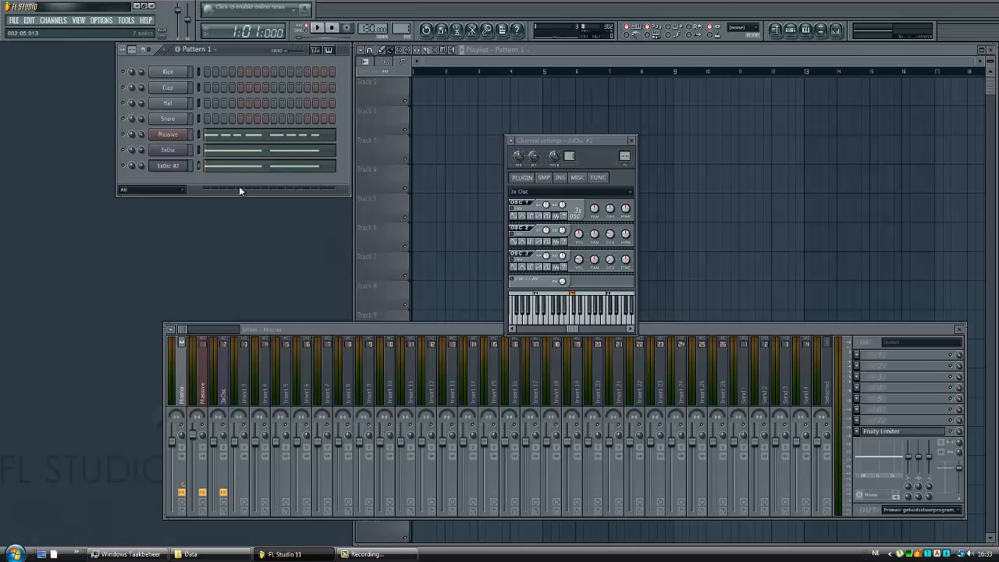
Play the pattern to audition the new 3xOsc layer together with the other bass layers
{"action": "left_click", "coordinate": [173, 167]}
{"action": "left_click", "coordinate": [173, 166]}
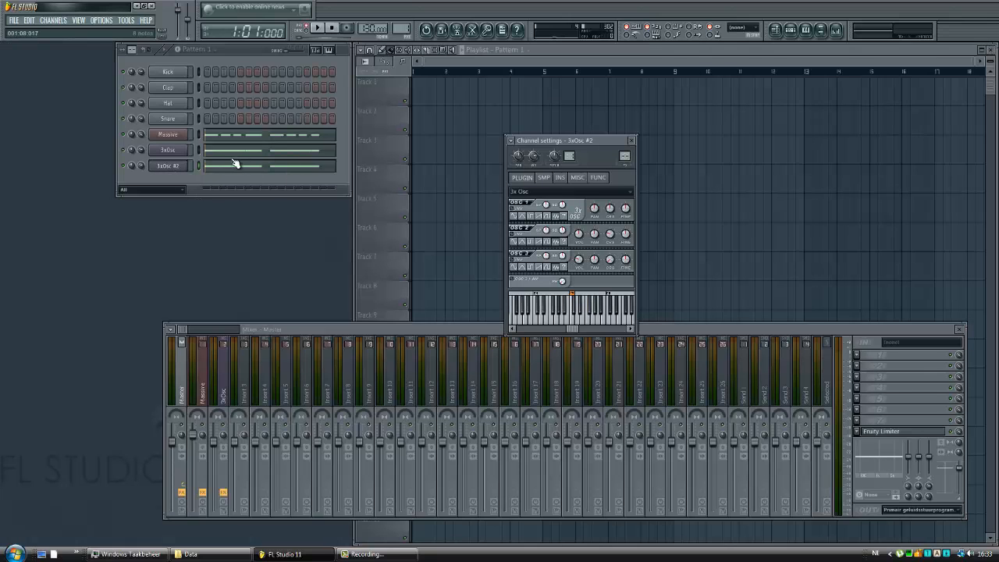
{"action": "left_click", "coordinate": [164, 51]}
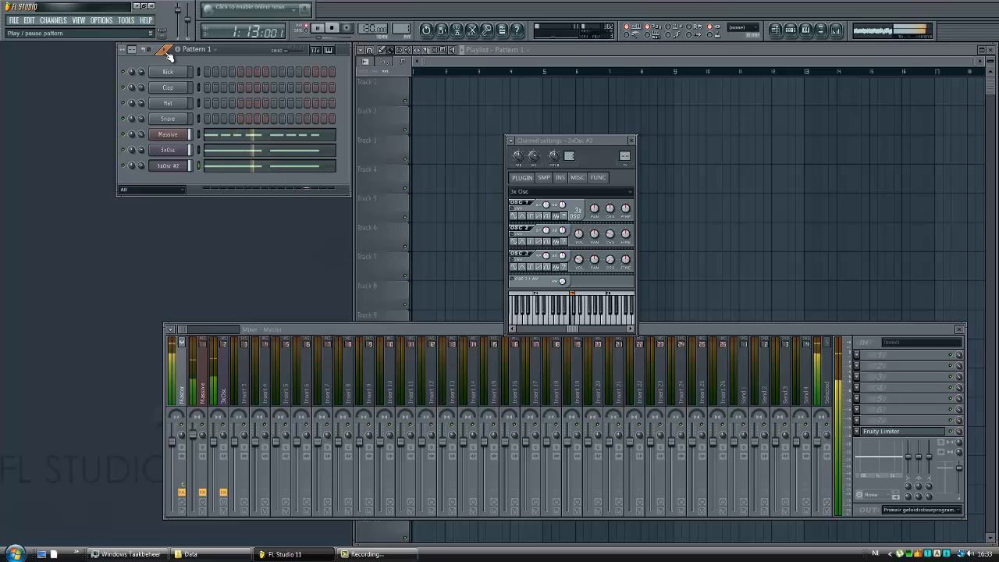
{"action": "left_click", "coordinate": [167, 52]}
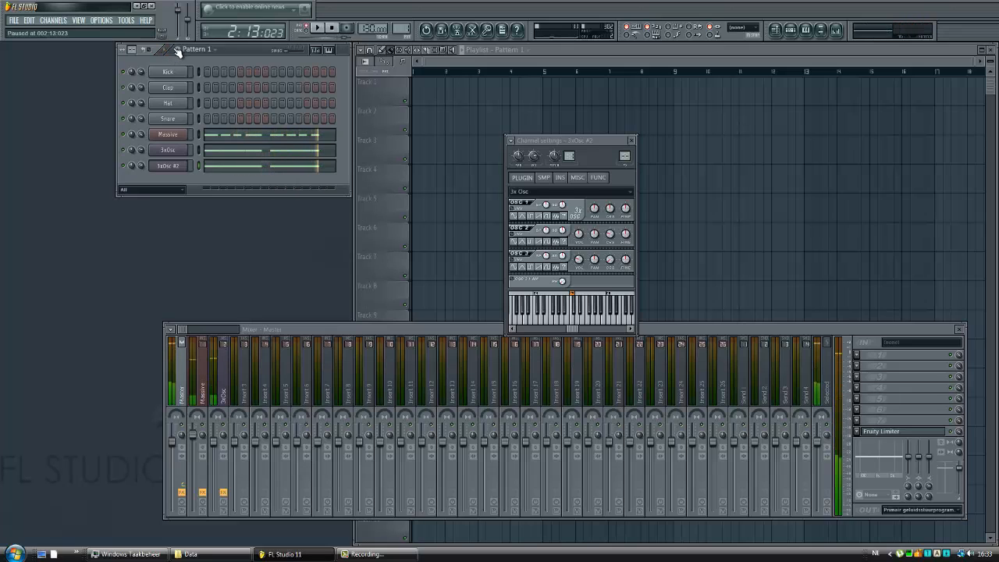
{"action": "left_click", "coordinate": [331, 30]}
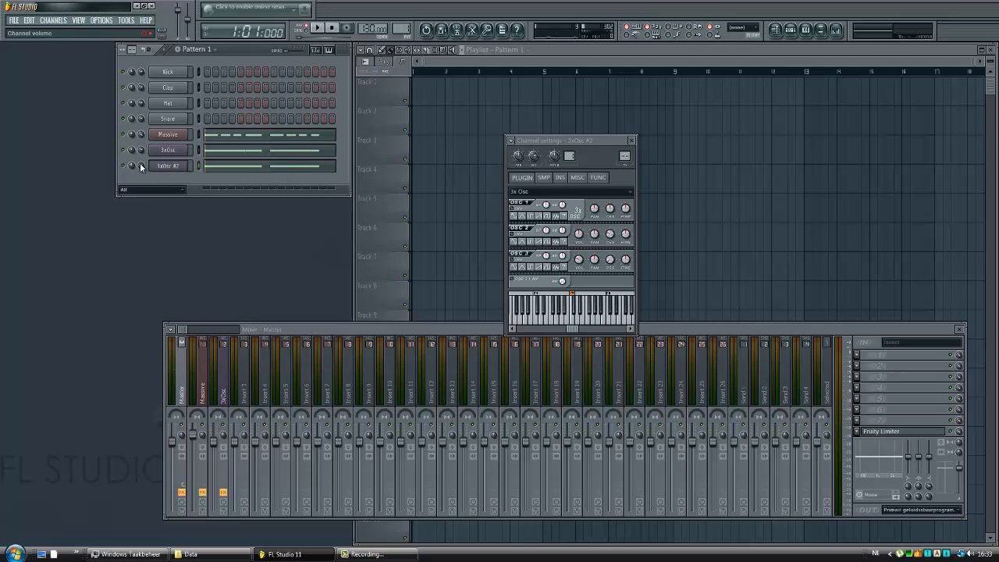
Route the 3xOsc #2 channel to the third mixer insert track and adjust its channel volume
{"action": "left_click_drag", "start_coordinate": [140, 166], "coordinate": [143, 180]}
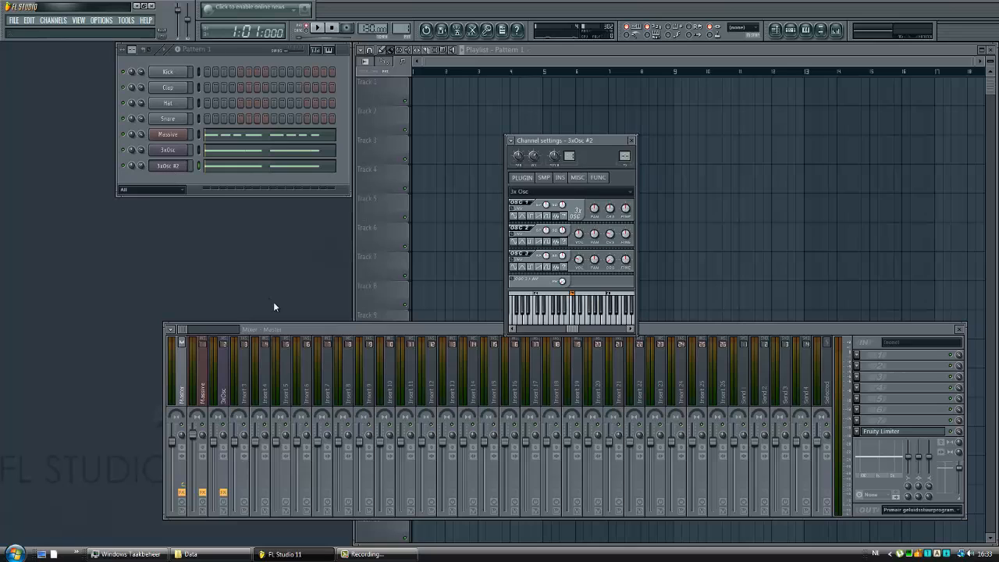
{"action": "right_click", "coordinate": [252, 384]}
{"action": "mouse_move", "coordinate": [285, 377]}
{"action": "left_click", "coordinate": [376, 382]}
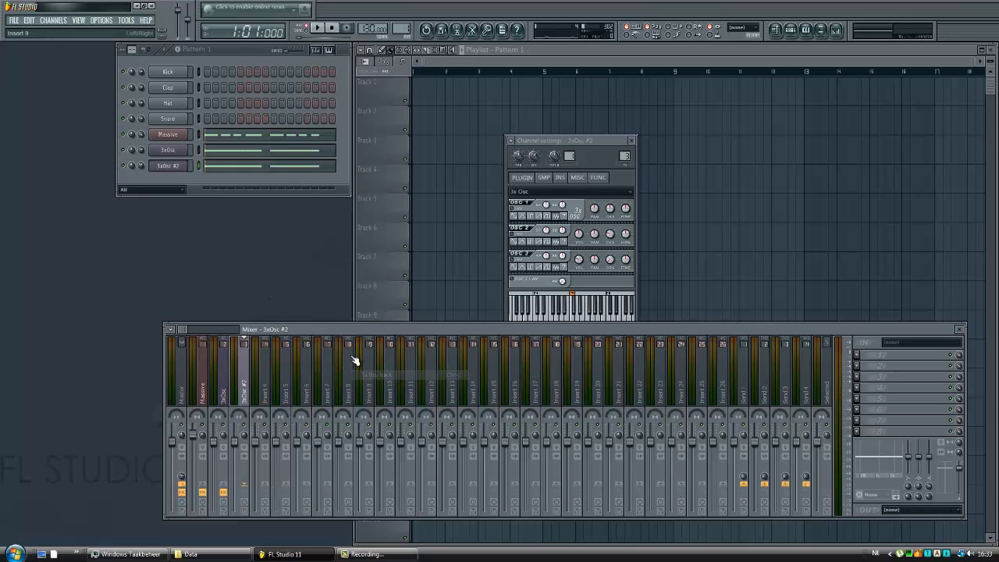
{"action": "left_click_drag", "start_coordinate": [141, 165], "coordinate": [141, 151]}
Load Gross Beat in the first effect slot of the 3xOsc #2 mixer track with the Sidechain volume preset
{"action": "left_click", "coordinate": [246, 382]}
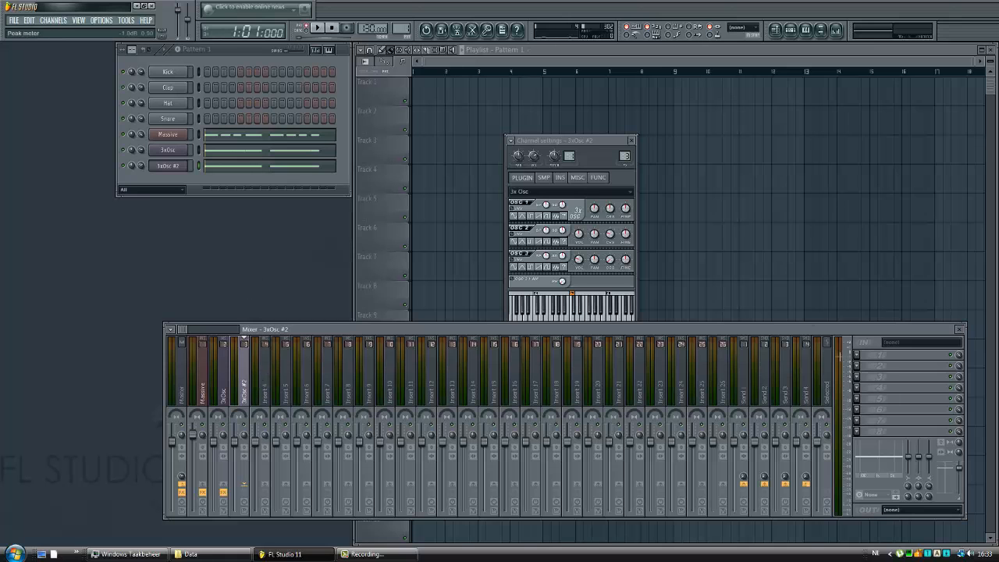
{"action": "left_click", "coordinate": [865, 359]}
{"action": "mouse_move", "coordinate": [870, 352]}
{"action": "left_click", "coordinate": [761, 372]}
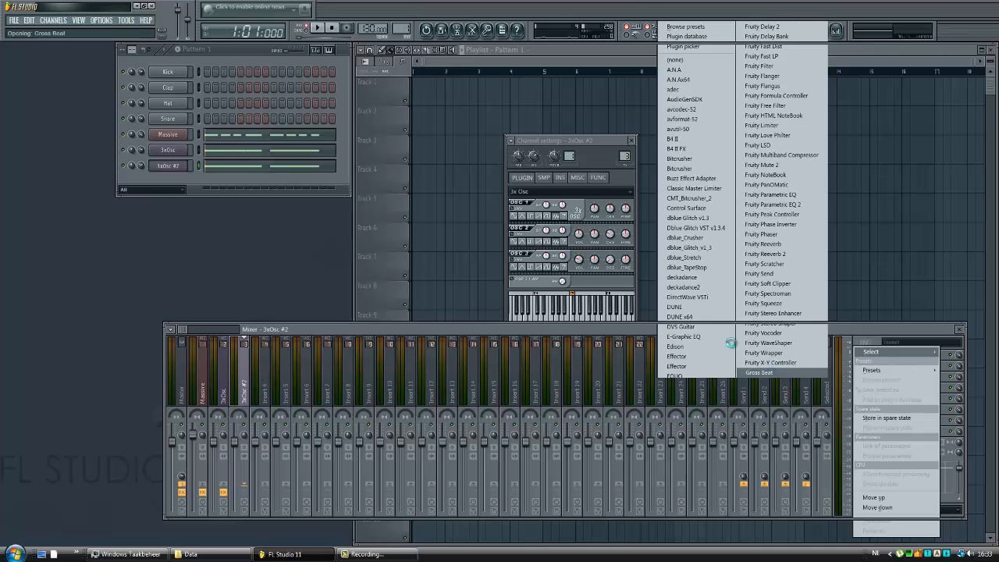
{"action": "left_click", "coordinate": [131, 368]}
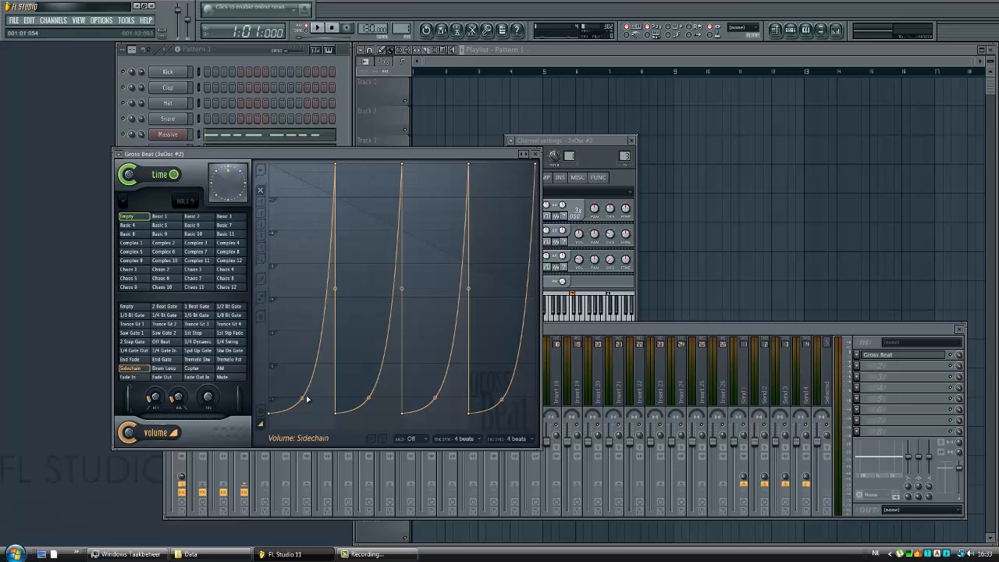
Reshape the four Gross Beat sidechain curves to start at zero and rise in an early upward bend, and audition the pattern
{"action": "left_click_drag", "start_coordinate": [266, 414], "coordinate": [292, 344]}
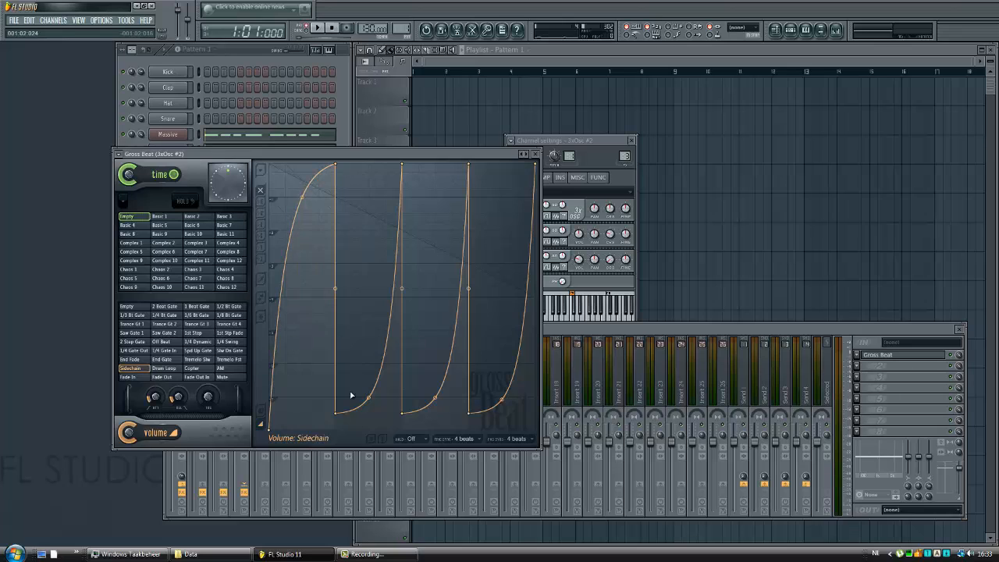
{"action": "left_click_drag", "start_coordinate": [337, 413], "coordinate": [358, 342]}
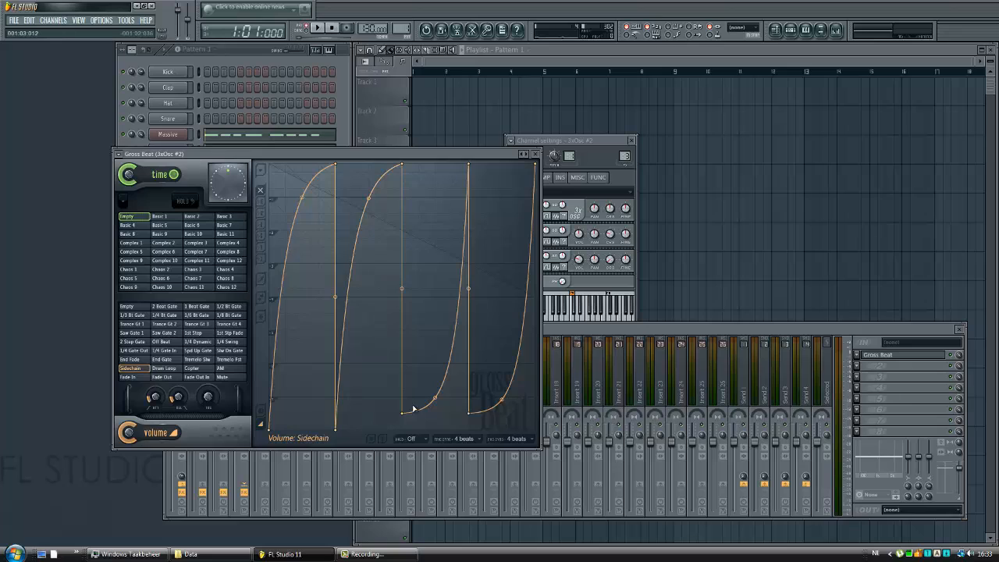
{"action": "left_click_drag", "start_coordinate": [403, 421], "coordinate": [404, 446]}
{"action": "left_click_drag", "start_coordinate": [436, 412], "coordinate": [424, 344]}
{"action": "left_click_drag", "start_coordinate": [469, 412], "coordinate": [503, 344]}
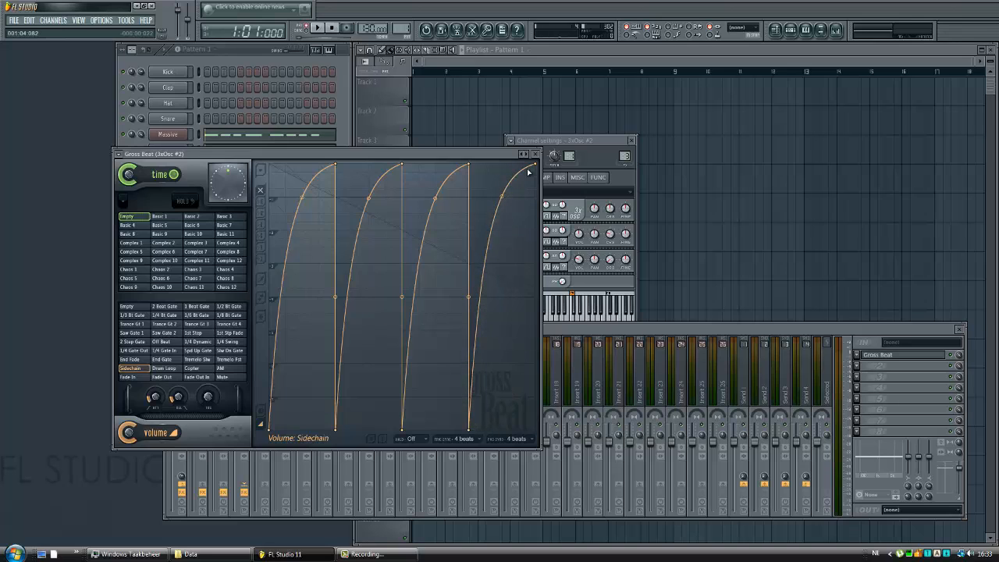
{"action": "left_click", "coordinate": [535, 155]}
{"action": "key", "text": "space"}
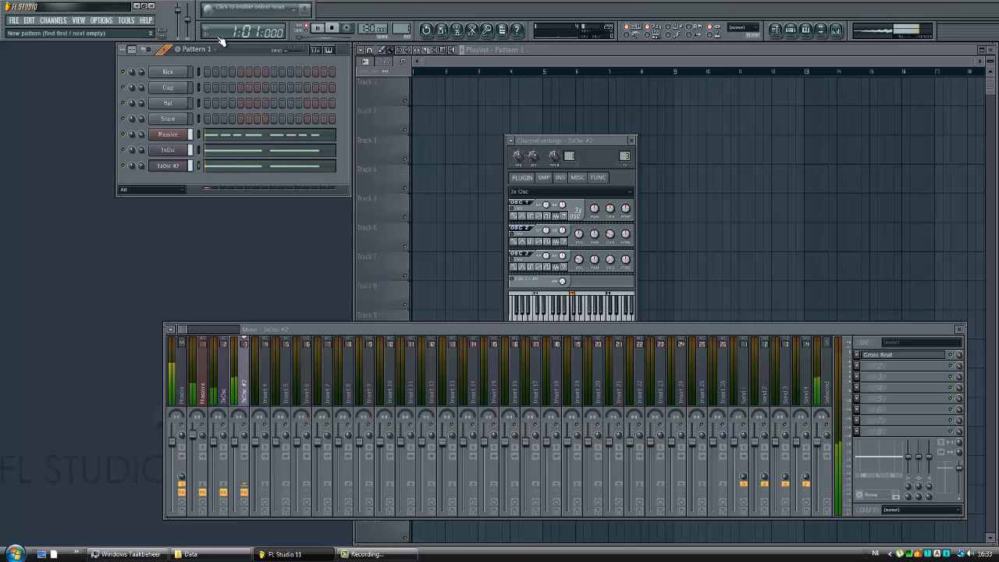
{"action": "left_click", "coordinate": [333, 29]}
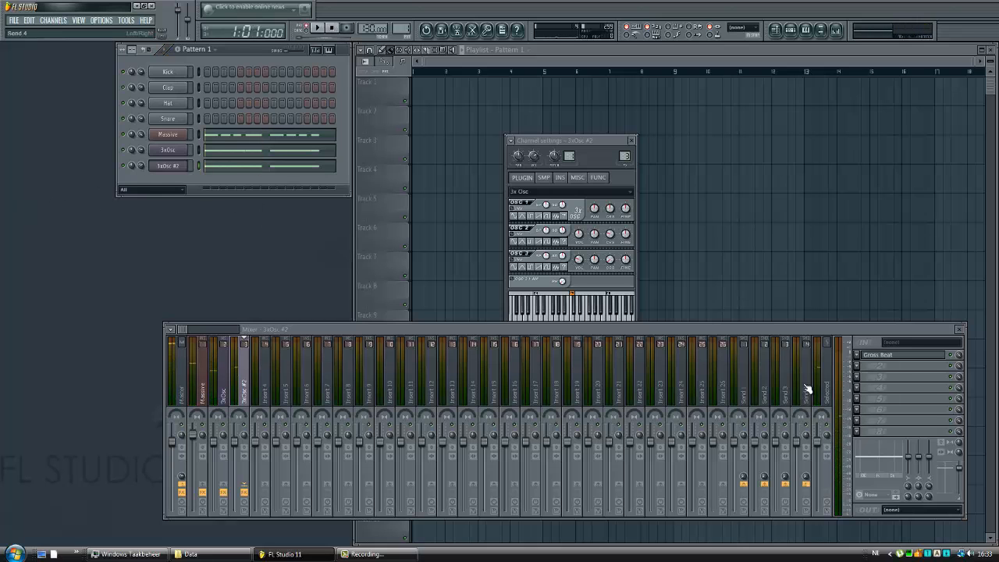
Load Fruity Free Filter in the second effect slot of the 3xOsc #2 track, set its type to High pass and audition it
{"action": "left_click", "coordinate": [857, 365]}
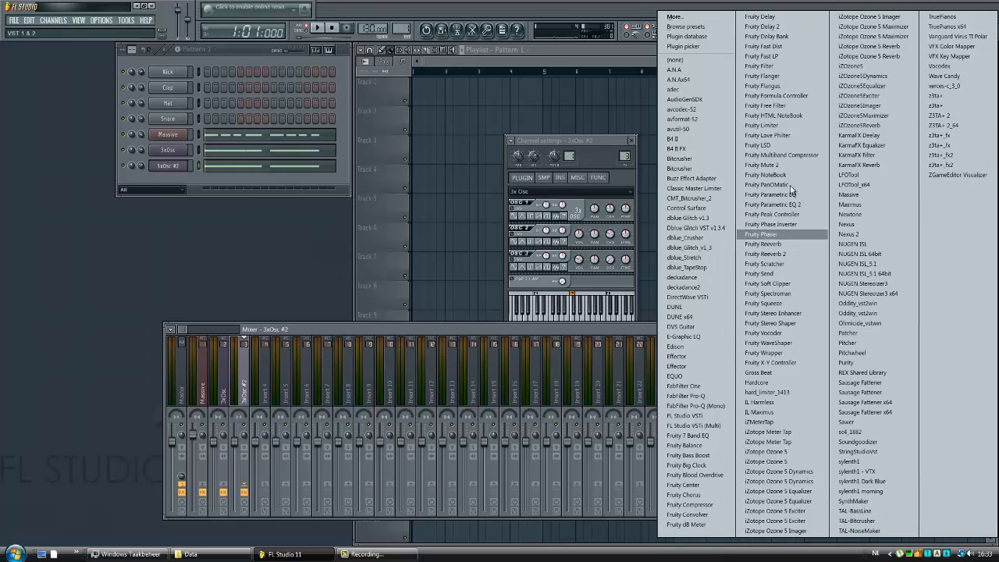
{"action": "left_click", "coordinate": [767, 106]}
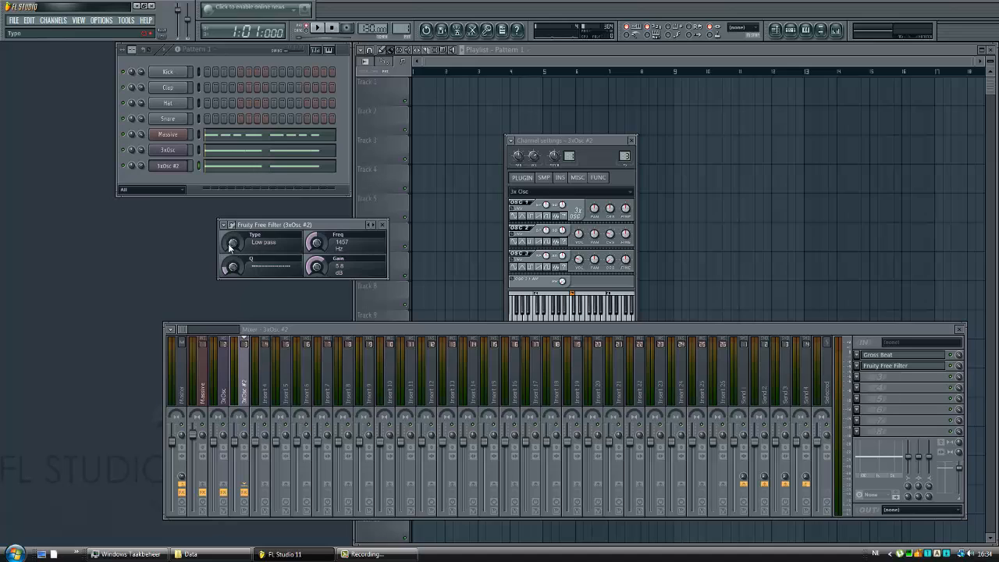
{"action": "left_click_drag", "start_coordinate": [231, 246], "coordinate": [232, 224]}
{"action": "left_click", "coordinate": [383, 225]}
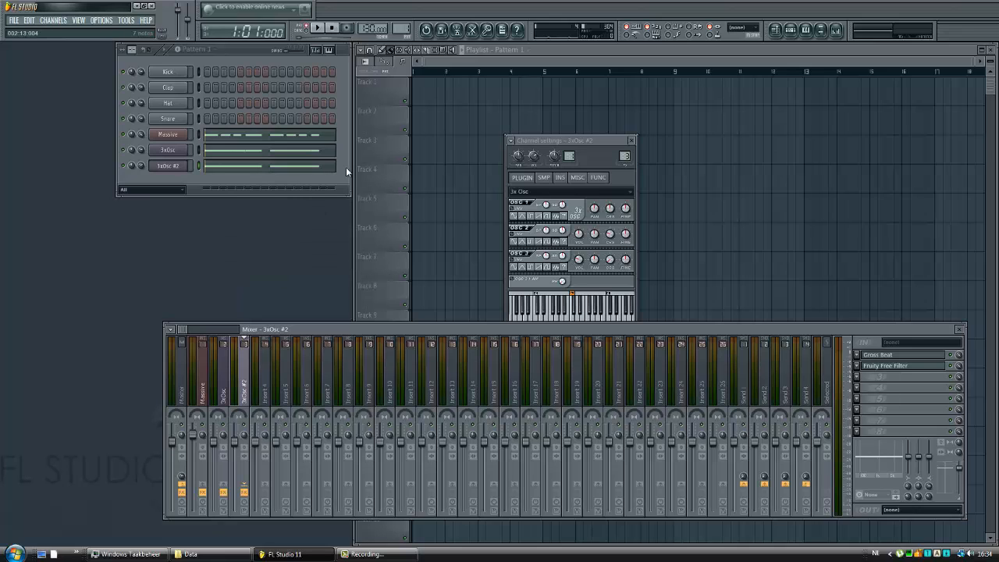
{"action": "left_click", "coordinate": [161, 50]}
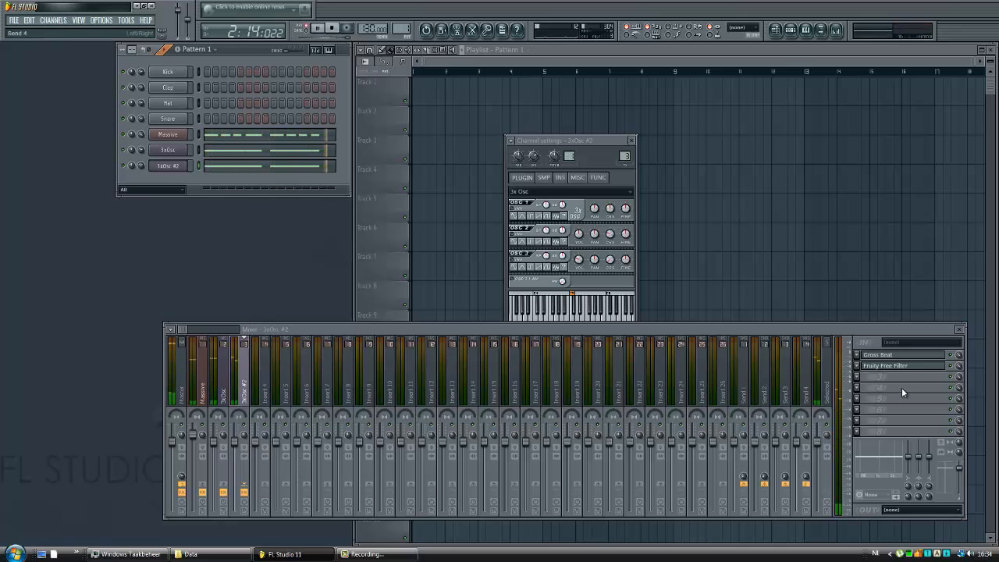
{"action": "key", "text": "space"}
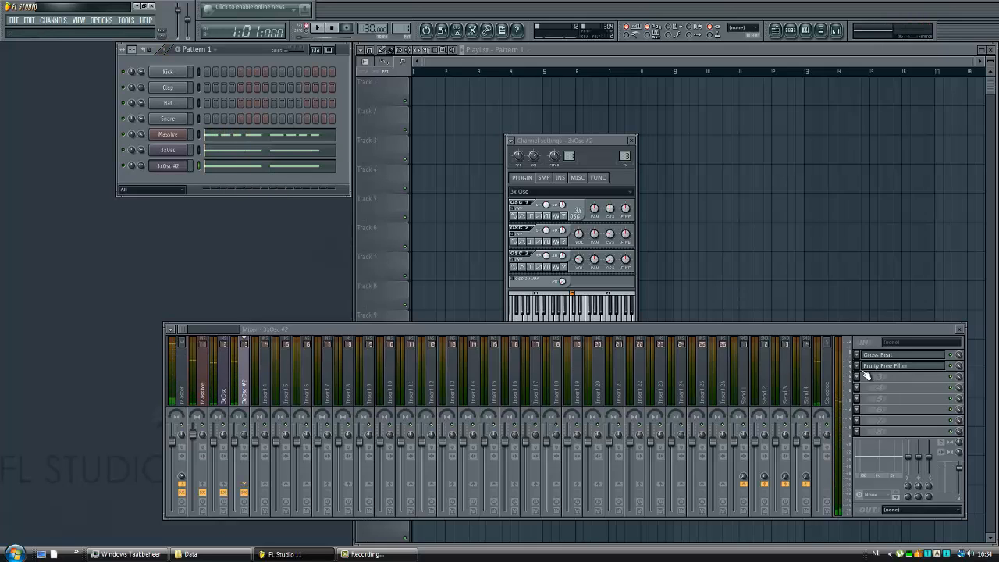
Set the 3xOsc #2 high-pass filter frequency to 1609 Hz and play the pattern with it
{"action": "left_click", "coordinate": [885, 367]}
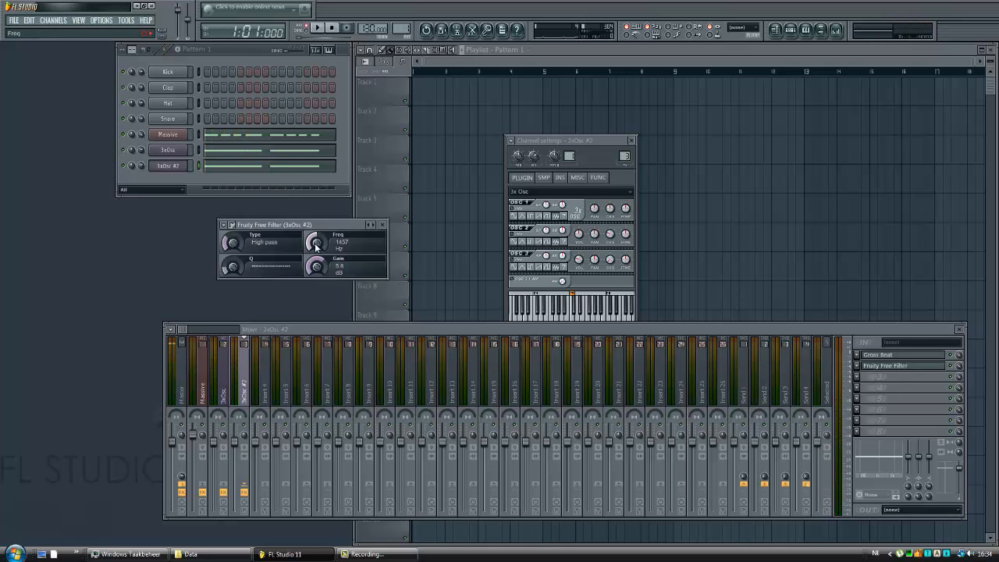
{"action": "scroll", "coordinate": [315, 243], "scroll_direction": "up", "scroll_amount": 3}
{"action": "scroll", "coordinate": [316, 242], "scroll_direction": "up", "scroll_amount": 1}
{"action": "left_click", "coordinate": [177, 47]}
{"action": "key", "text": "space"}
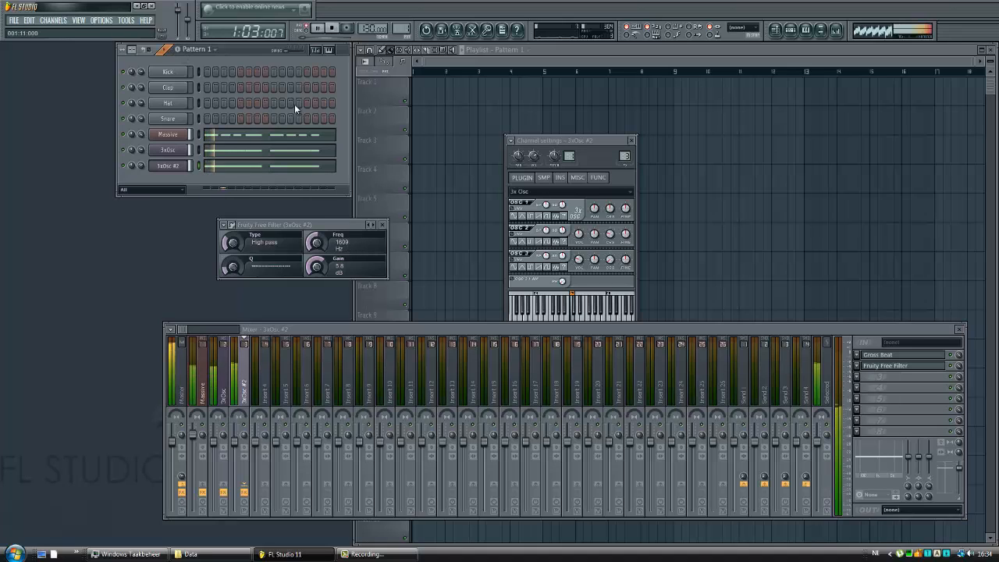
{"action": "left_click", "coordinate": [382, 224]}
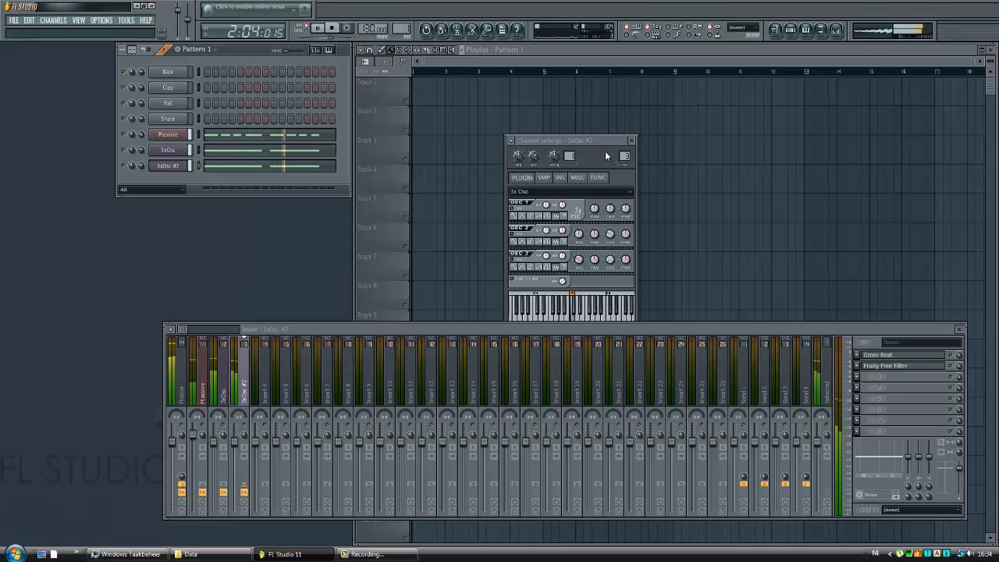
Adjust the 3xOsc #2 channel volume during playback and audition the layered bass again
{"action": "left_click", "coordinate": [631, 141]}
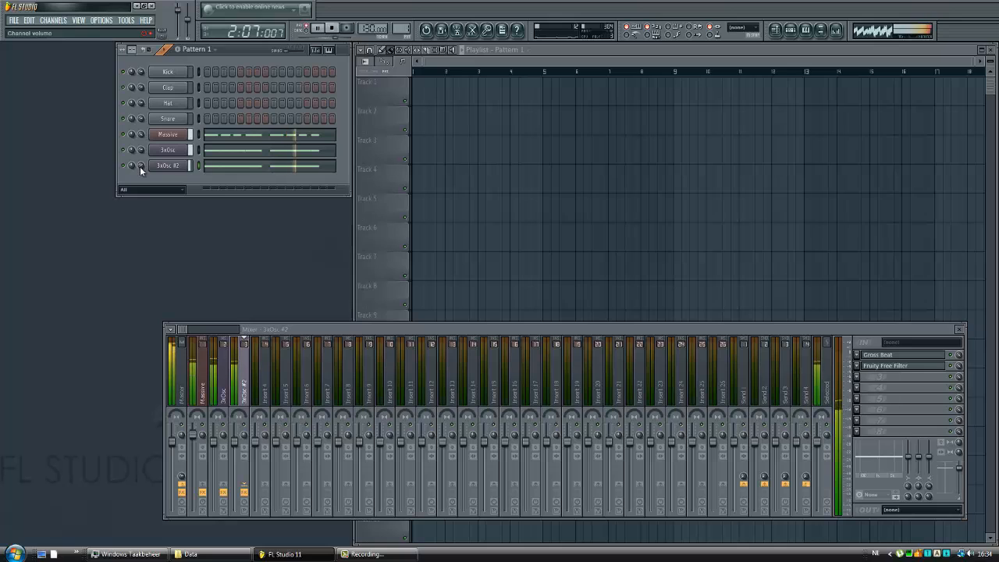
{"action": "left_click_drag", "start_coordinate": [140, 166], "coordinate": [141, 170]}
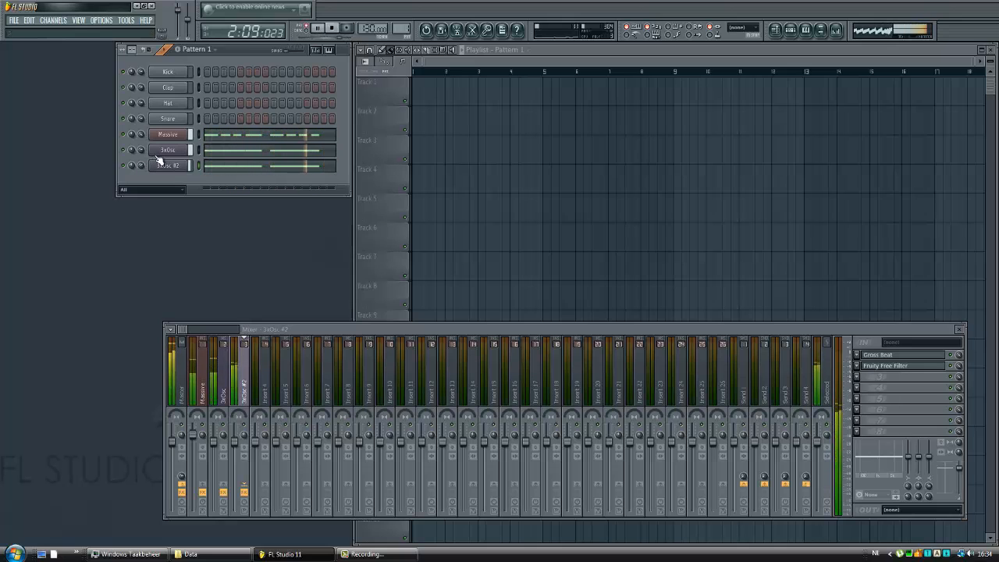
{"action": "key", "text": "space"}
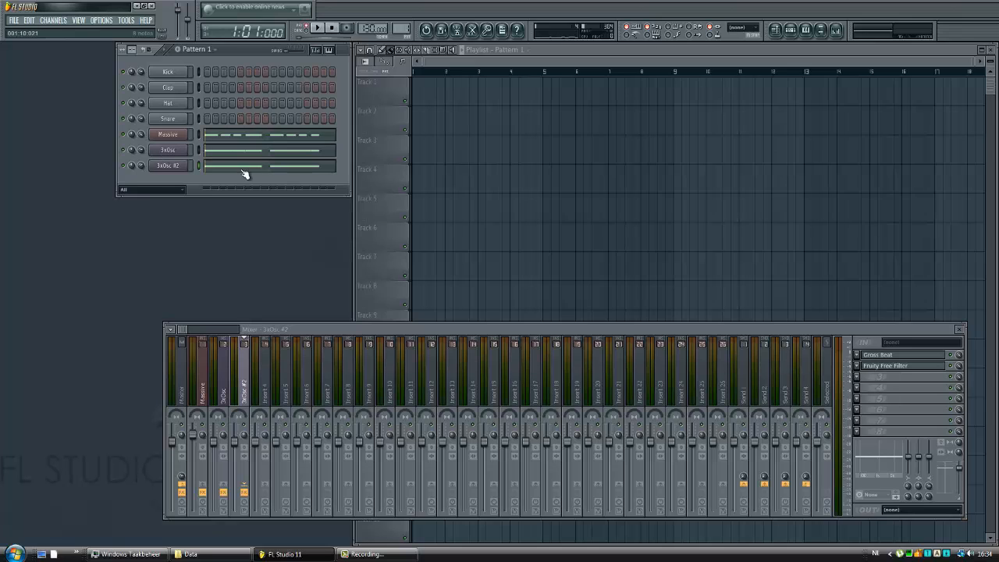
{"action": "key", "text": "space"}
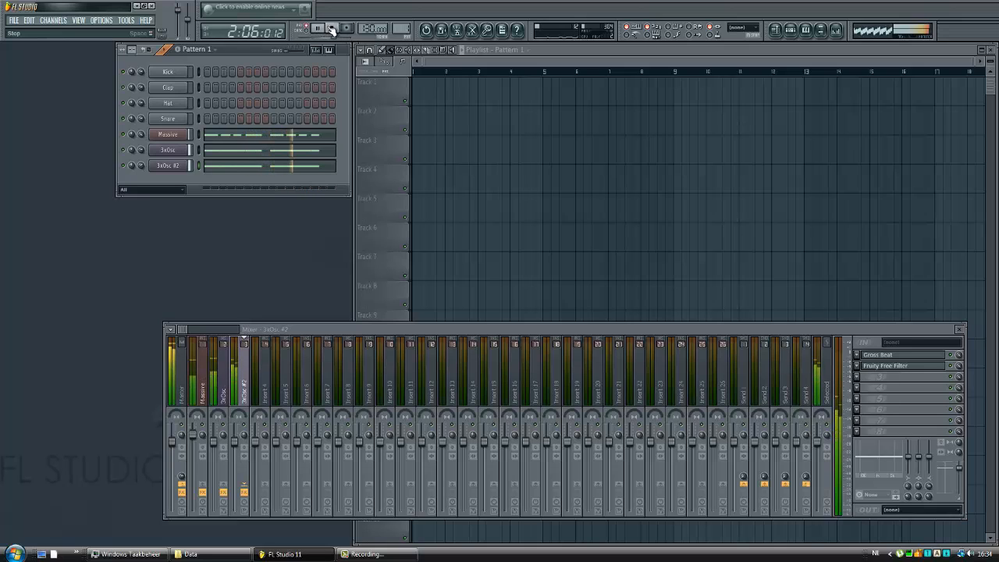
{"action": "left_click", "coordinate": [332, 28]}
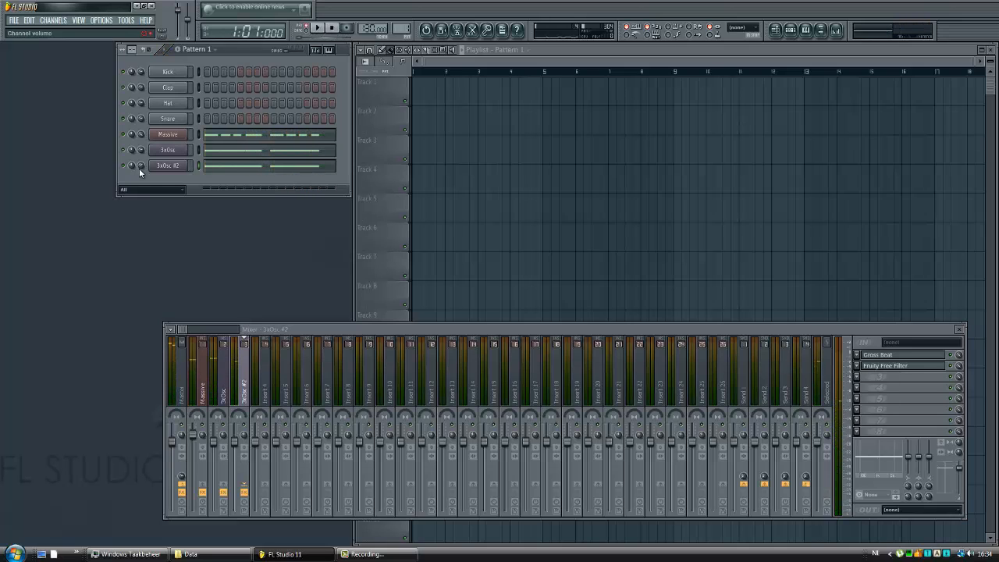
Add the kick Watcha Say sample as a new channel and fill its sequence on every fourth step
{"action": "left_click", "coordinate": [821, 29]}
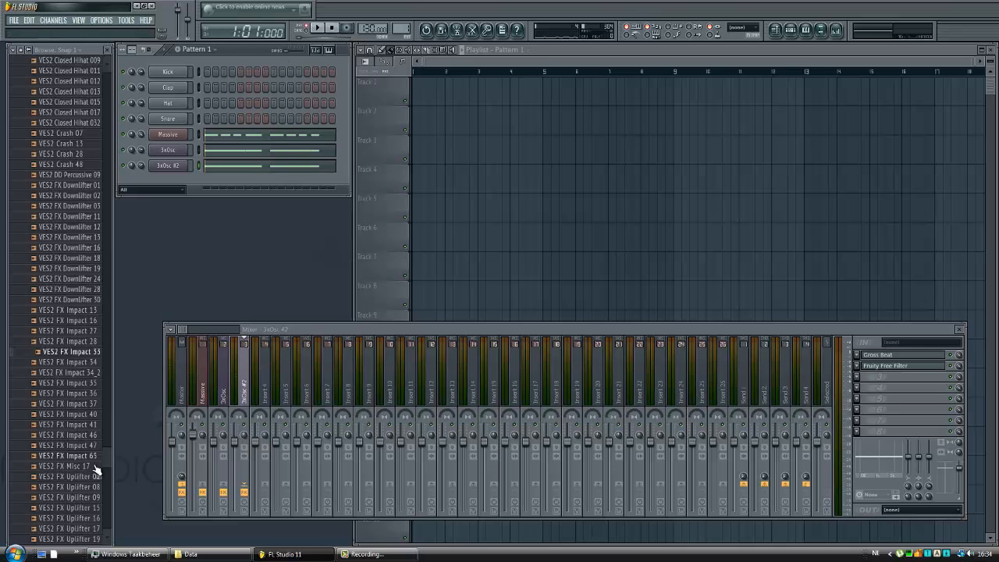
{"action": "left_click_drag", "start_coordinate": [107, 459], "coordinate": [103, 228]}
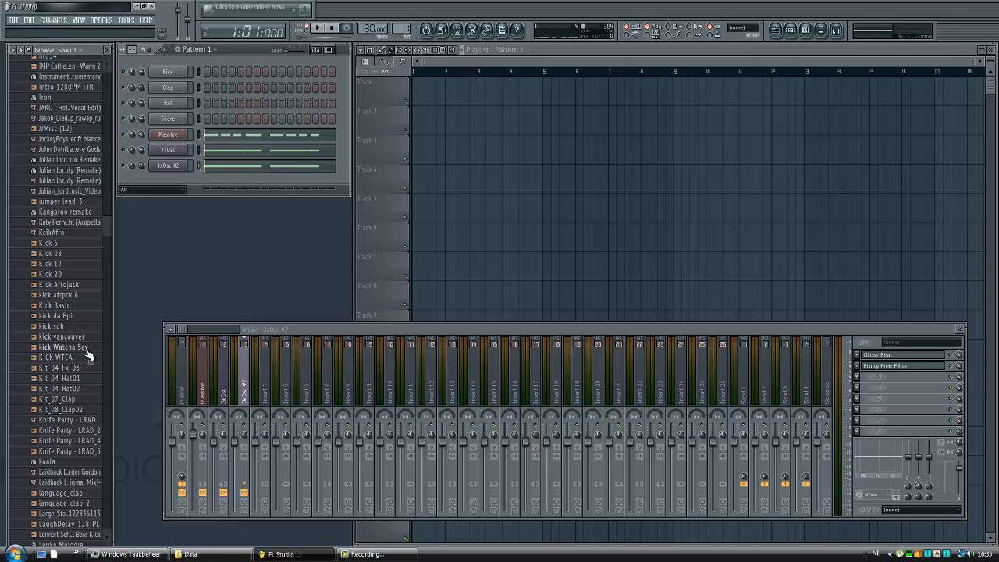
{"action": "left_click_drag", "start_coordinate": [89, 350], "coordinate": [172, 181]}
{"action": "right_click", "coordinate": [172, 180]}
{"action": "left_click", "coordinate": [220, 266]}
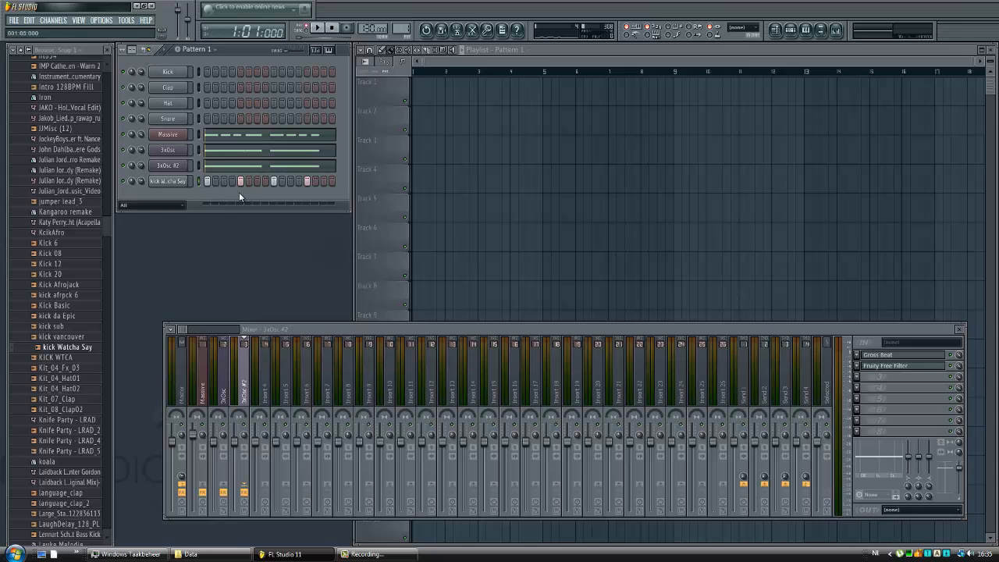
Review the C5 bass rhythm over two bars in the Massive channel's piano roll
{"action": "left_click", "coordinate": [238, 141]}
{"action": "scroll", "coordinate": [256, 74], "scroll_direction": "down", "scroll_amount": 5}
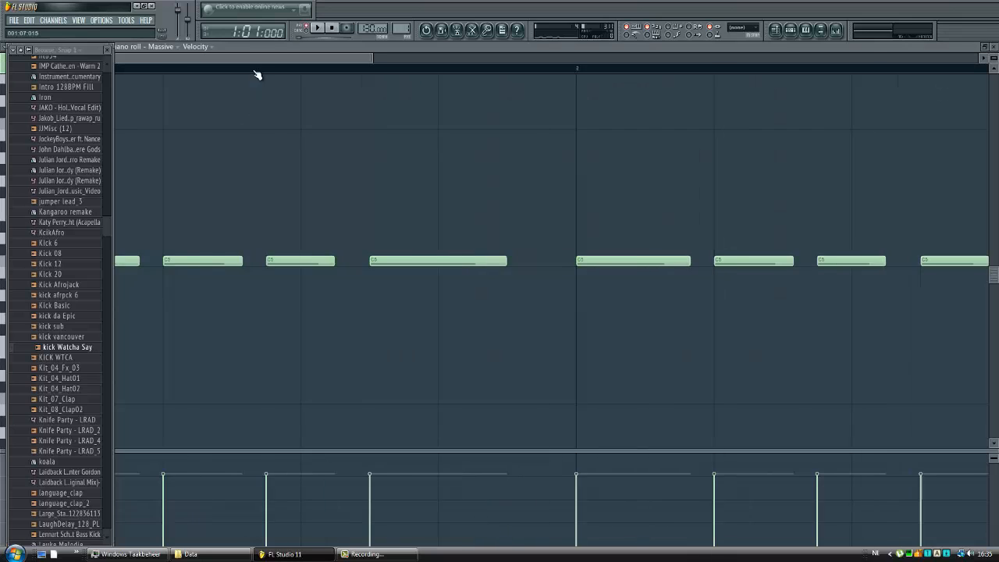
{"action": "left_click", "coordinate": [107, 49]}
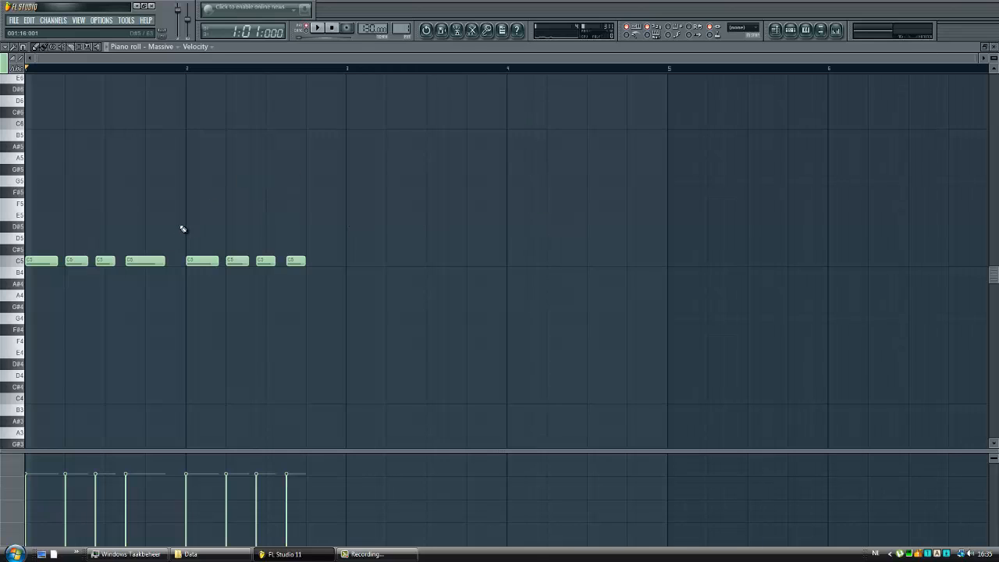
{"action": "left_click", "coordinate": [993, 46]}
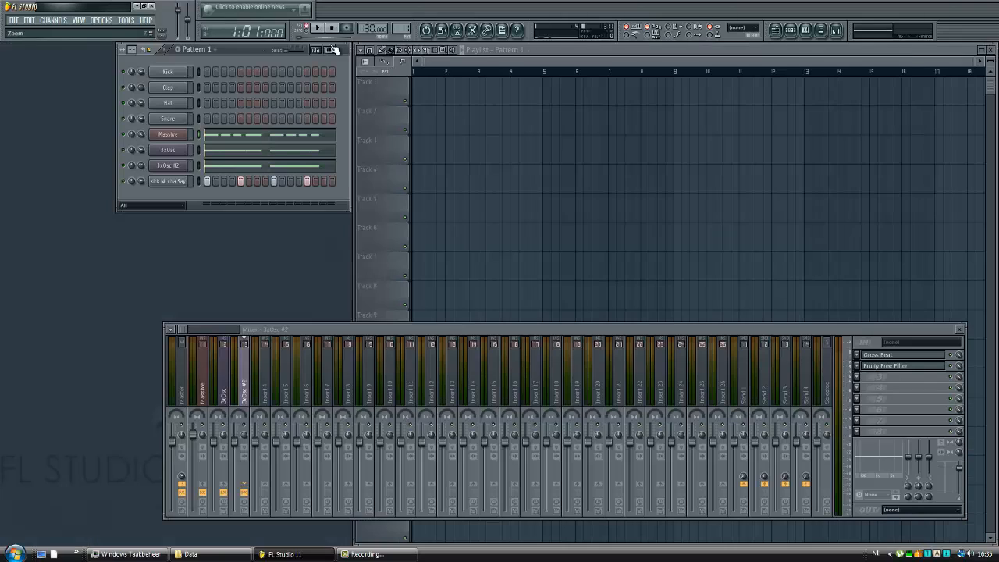
Play the pattern to audition the kick together with the three bass layers
{"action": "key", "text": "space"}
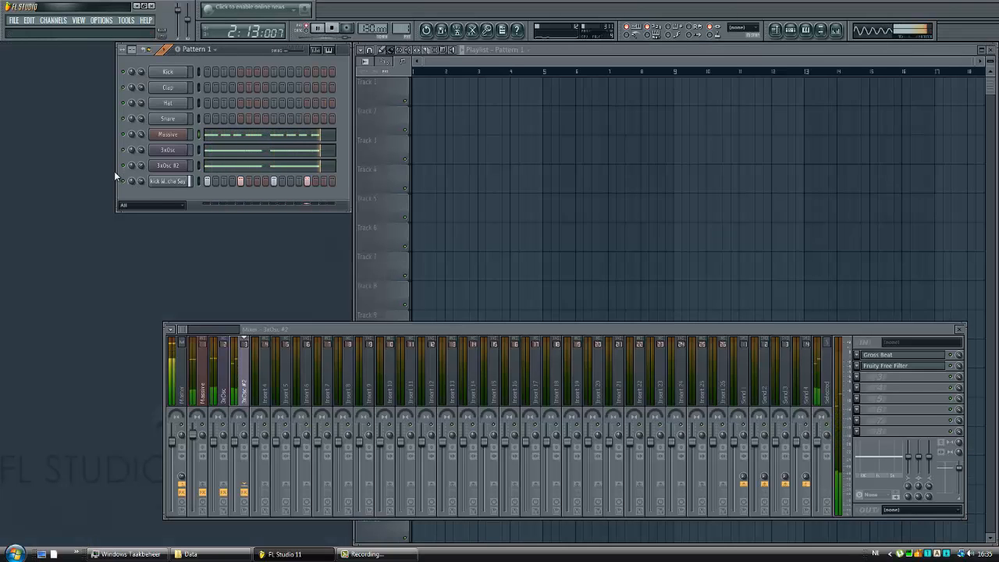
{"action": "key", "text": "space"}
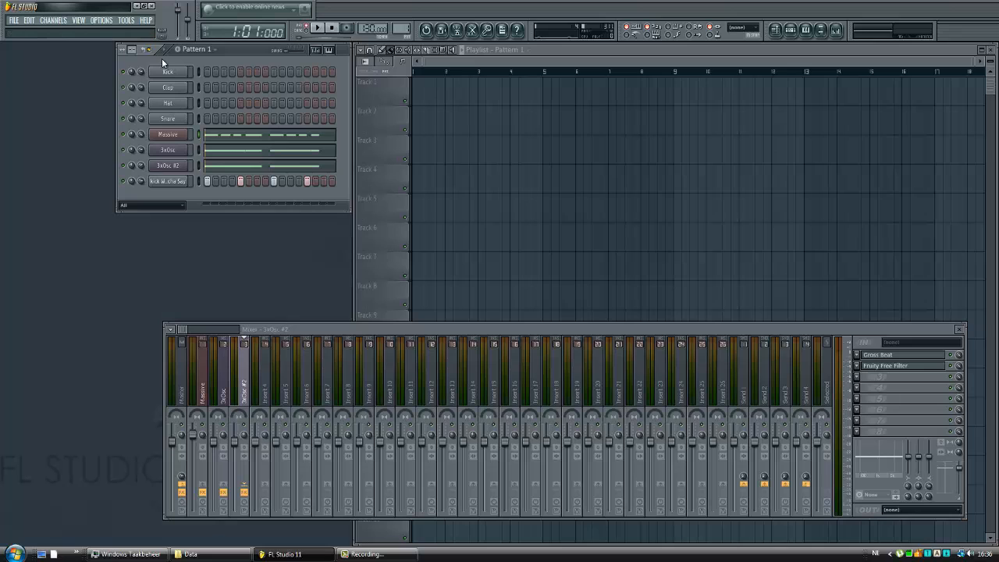
{"action": "key", "text": "space"}
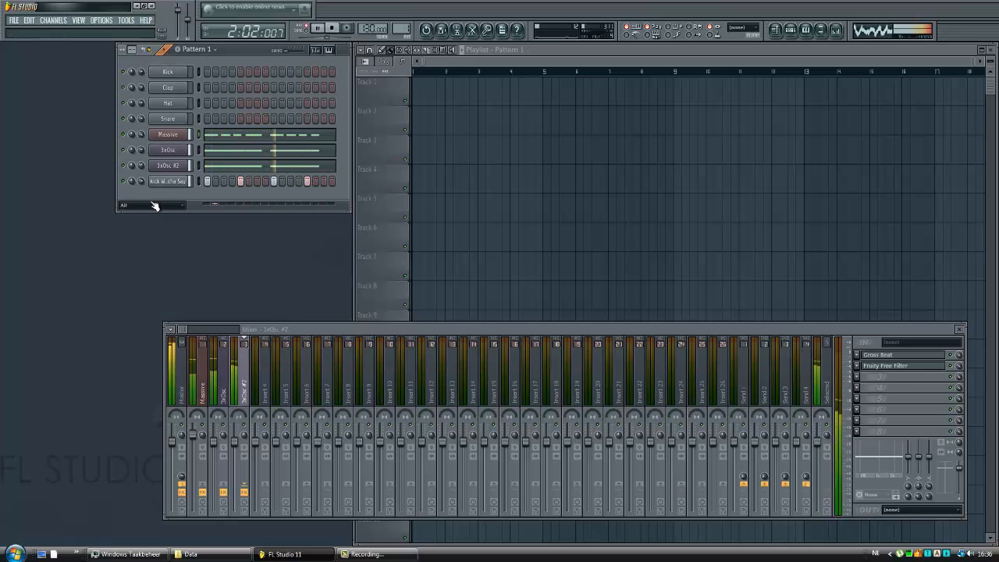
{"action": "left_click", "coordinate": [334, 30]}
Place four consecutive Pattern 1 clips on playlist Track 1, filling bars 1 to 8
{"action": "left_click", "coordinate": [403, 82]}
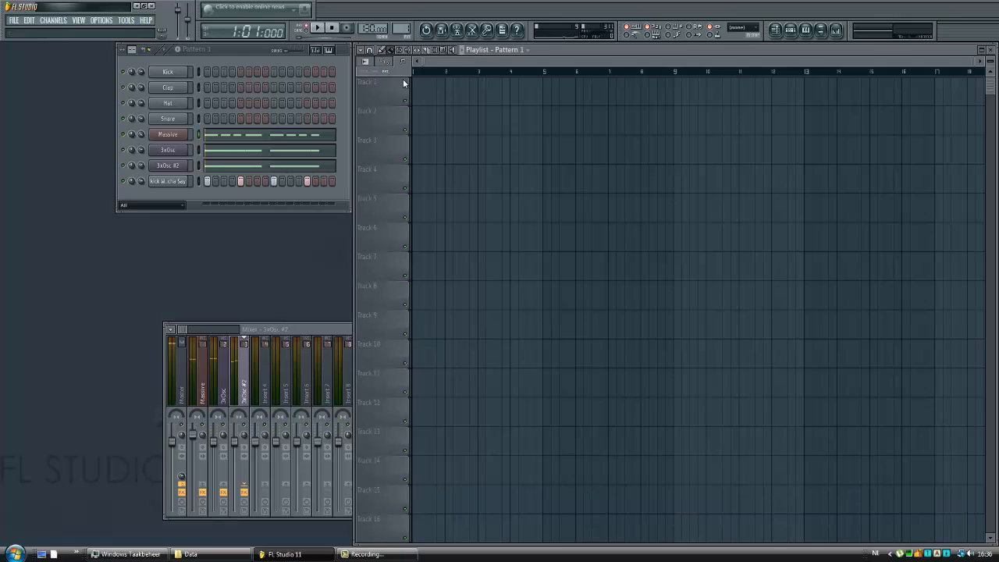
{"action": "mouse_move", "coordinate": [418, 90]}
{"action": "left_mouse_down"}
{"action": "mouse_move", "coordinate": [624, 97]}
{"action": "mouse_move", "coordinate": [570, 96]}
{"action": "left_mouse_up"}
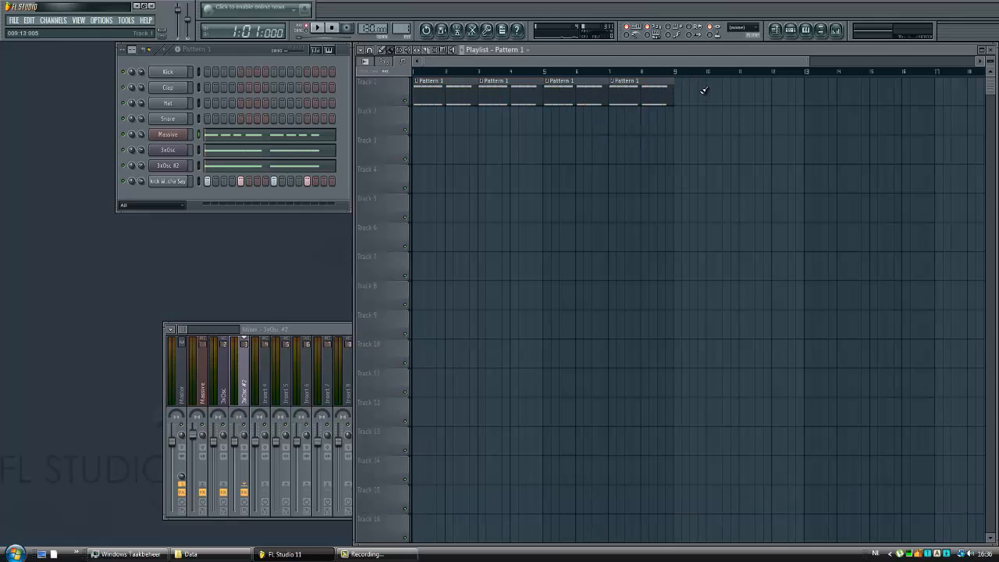
{"action": "left_click_drag", "start_coordinate": [702, 92], "coordinate": [439, 88]}
{"action": "left_click_drag", "start_coordinate": [433, 87], "coordinate": [411, 84]}
{"action": "left_click", "coordinate": [515, 181], "text": "ctrl"}
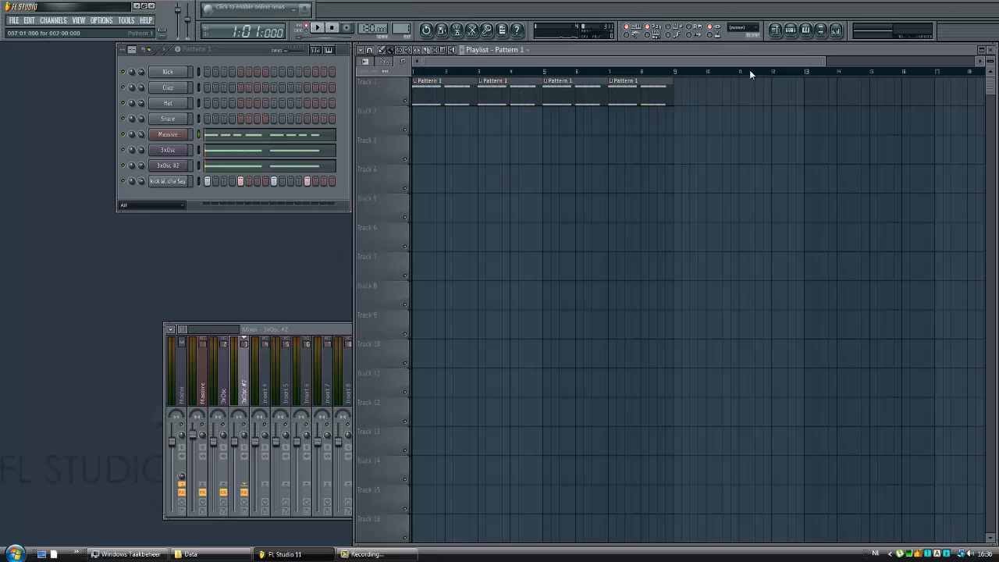
Add the VES2 FX Impact 33 sample as an audio clip on playlist Track 2 near bar 2
{"action": "left_click", "coordinate": [836, 31]}
{"action": "scroll", "coordinate": [441, 80], "scroll_direction": "up", "scroll_amount": 3}
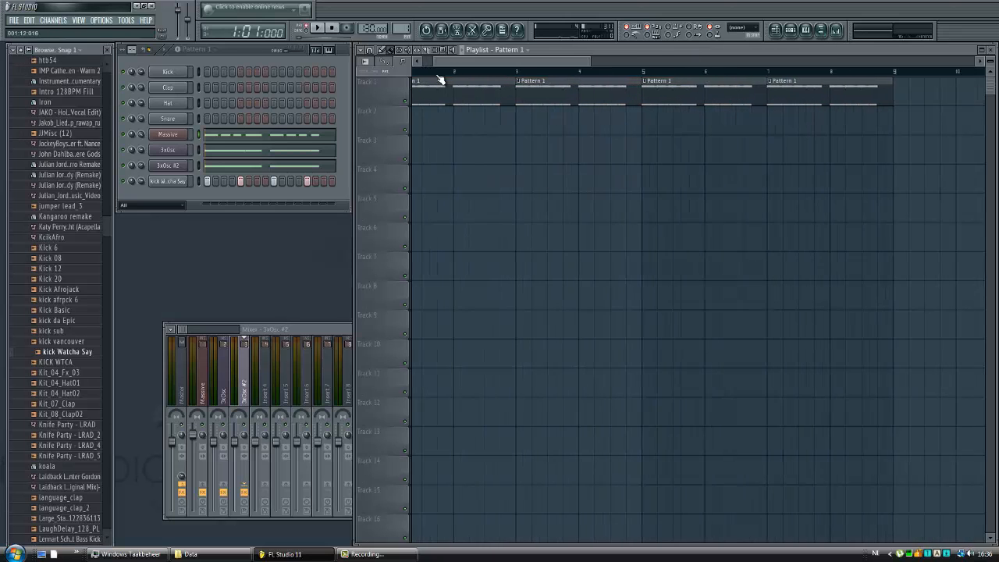
{"action": "scroll", "coordinate": [441, 80], "scroll_direction": "up", "scroll_amount": 3}
{"action": "scroll", "coordinate": [441, 72], "scroll_direction": "down", "scroll_amount": 4}
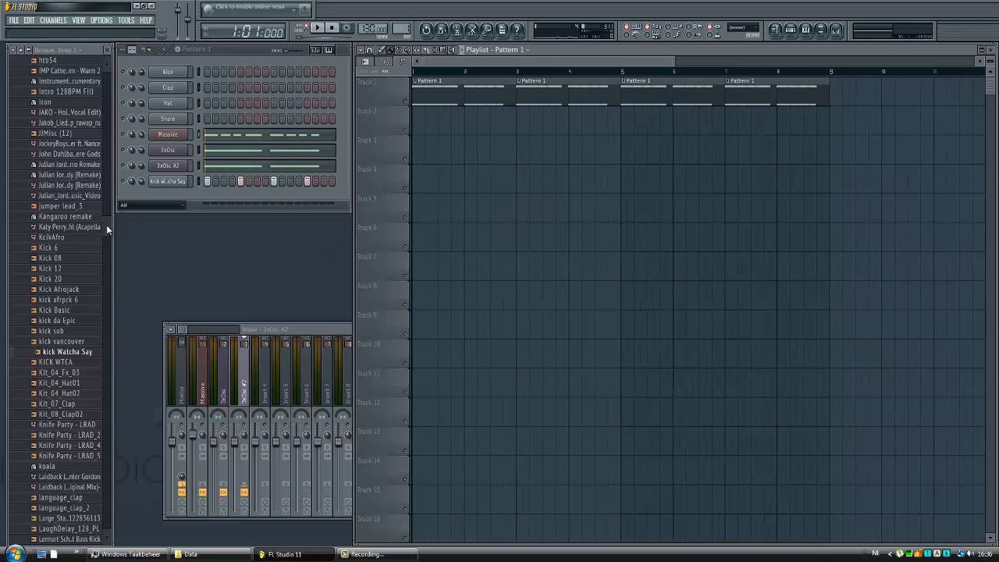
{"action": "left_click_drag", "start_coordinate": [106, 224], "coordinate": [90, 462]}
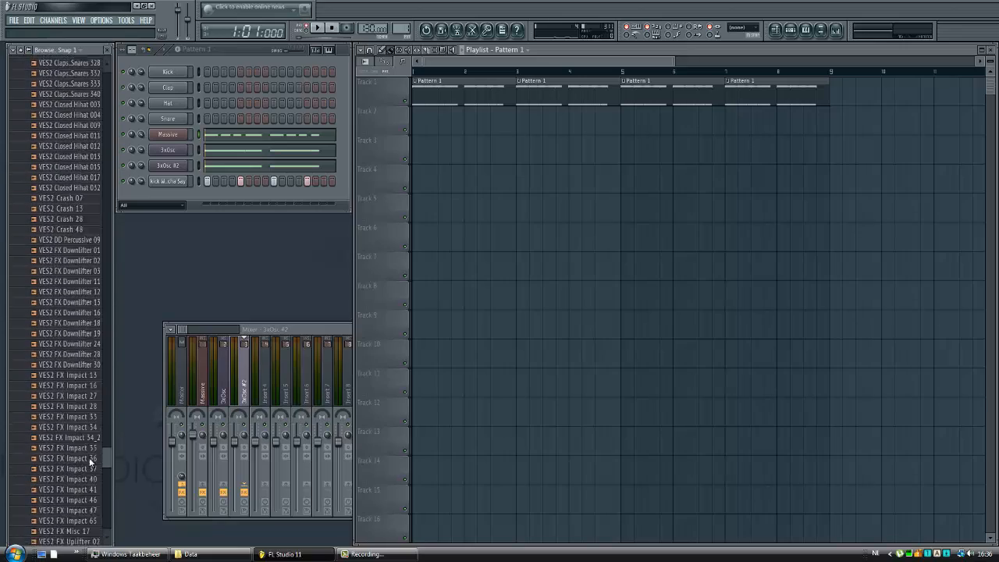
{"action": "scroll", "coordinate": [92, 460], "scroll_direction": "down", "scroll_amount": 5}
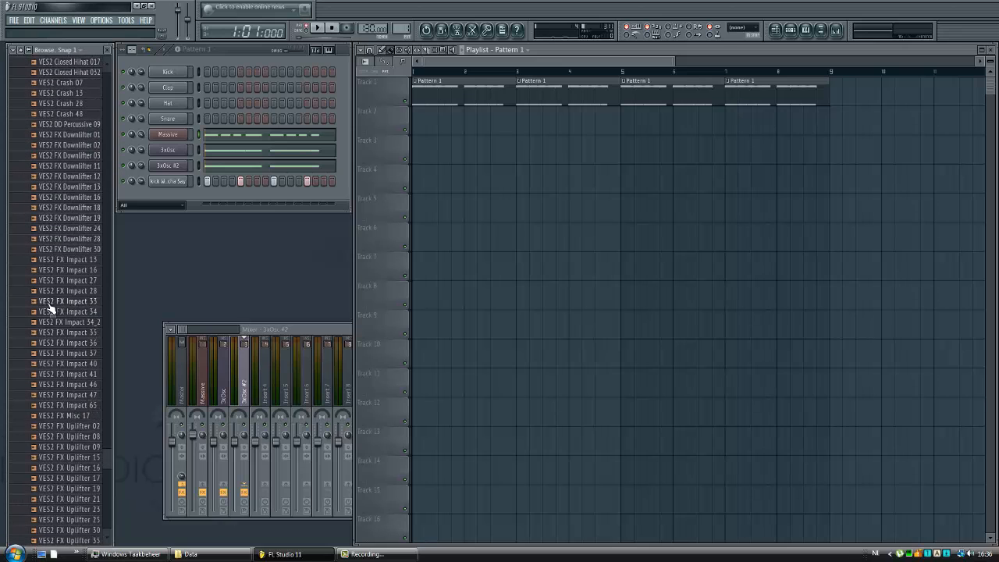
{"action": "left_click_drag", "start_coordinate": [76, 307], "coordinate": [441, 117]}
{"action": "scroll", "coordinate": [454, 72], "scroll_direction": "up", "scroll_amount": 5}
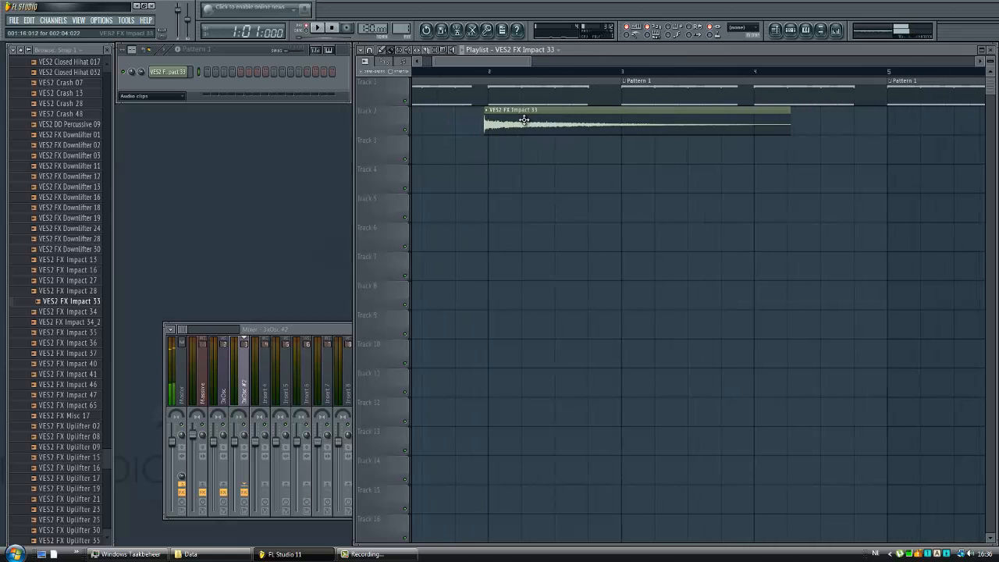
Trim the VES2 FX Impact 33 clip on Track 2 so it fills only the short gap just before bar 2
{"action": "scroll", "coordinate": [477, 78], "scroll_direction": "up", "scroll_amount": 3}
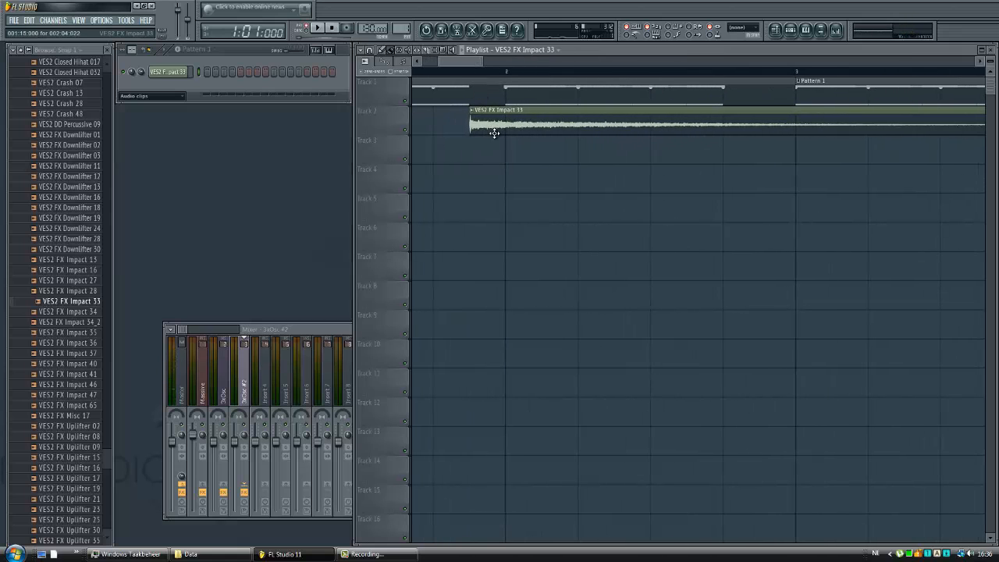
{"action": "mouse_move", "coordinate": [468, 123]}
{"action": "left_mouse_down"}
{"action": "mouse_move", "coordinate": [505, 123]}
{"action": "mouse_move", "coordinate": [477, 123]}
{"action": "mouse_move", "coordinate": [507, 133]}
{"action": "mouse_move", "coordinate": [469, 133]}
{"action": "left_mouse_up"}
{"action": "scroll", "coordinate": [499, 76], "scroll_direction": "down", "scroll_amount": 3}
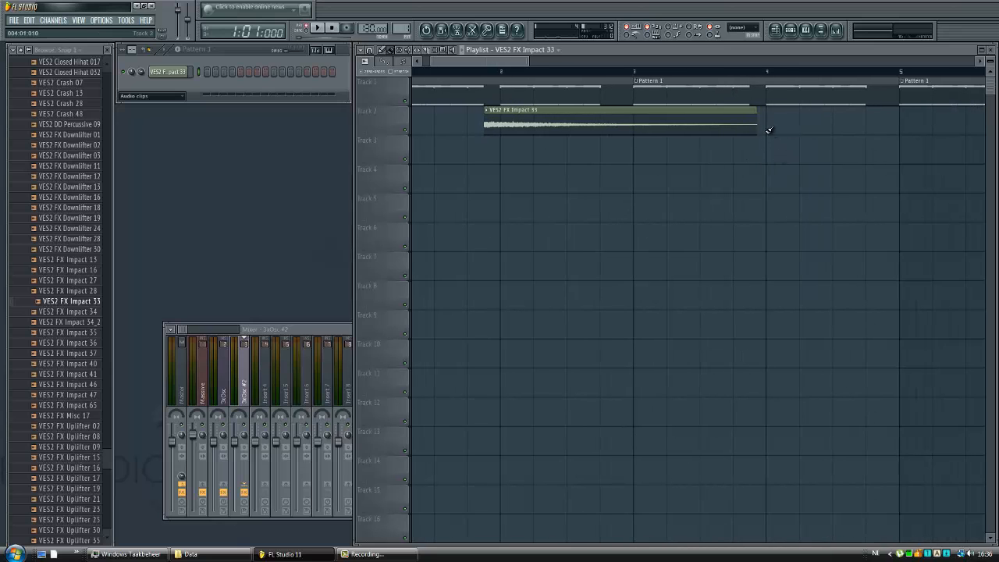
{"action": "left_click_drag", "start_coordinate": [756, 123], "coordinate": [498, 146]}
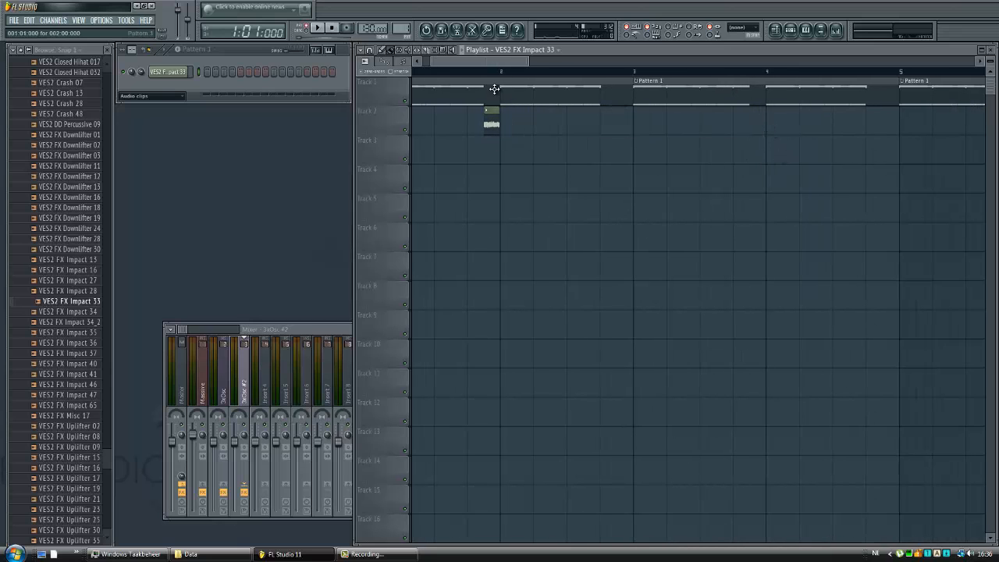
Place copies of the trimmed Impact 33 clip on Track 2 in the gaps just before bars 4, 6 and 8
{"action": "scroll", "coordinate": [494, 82], "scroll_direction": "up", "scroll_amount": 1}
{"action": "scroll", "coordinate": [499, 72], "scroll_direction": "down", "scroll_amount": 3}
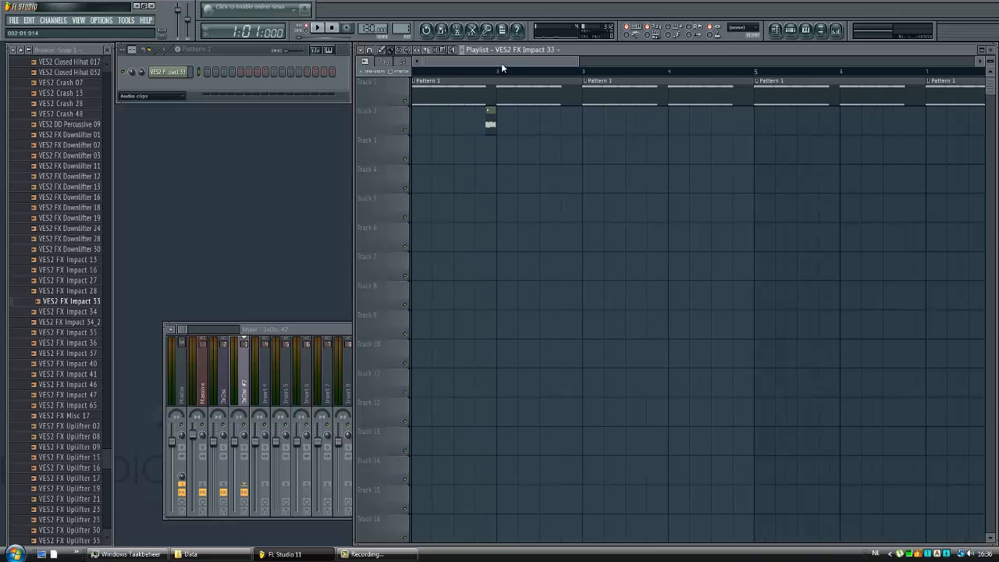
{"action": "left_click_drag", "start_coordinate": [502, 64], "coordinate": [450, 69]}
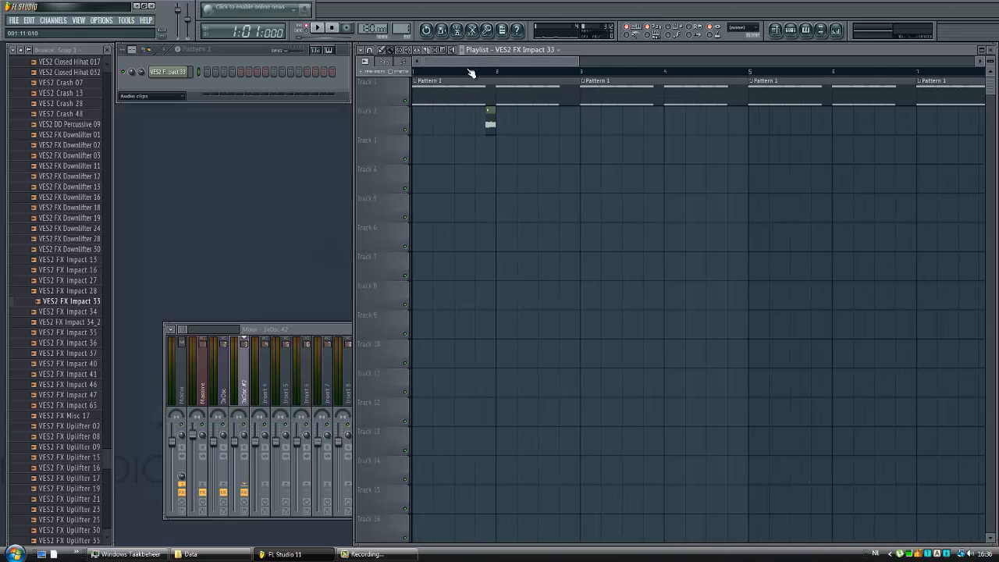
{"action": "scroll", "coordinate": [472, 72], "scroll_direction": "down", "scroll_amount": 4}
{"action": "scroll", "coordinate": [515, 69], "scroll_direction": "up", "scroll_amount": 4}
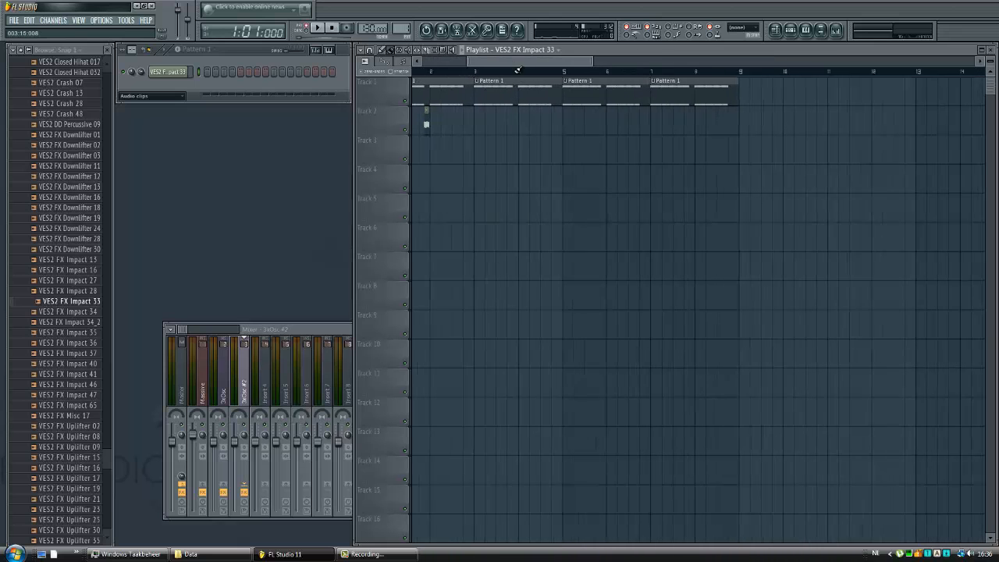
{"action": "left_click", "coordinate": [516, 127]}
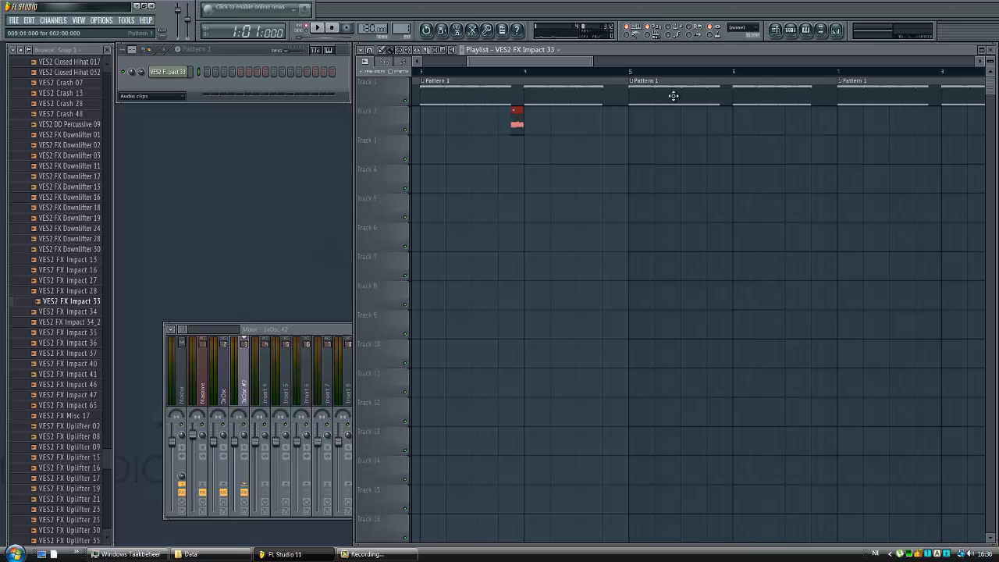
{"action": "left_click", "coordinate": [719, 128]}
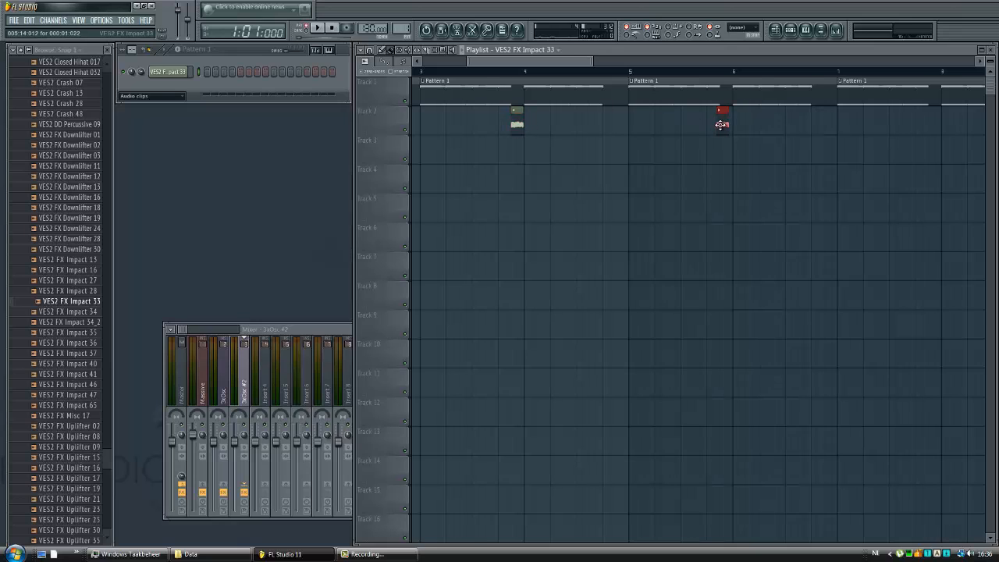
{"action": "left_click_drag", "start_coordinate": [571, 62], "coordinate": [619, 62]}
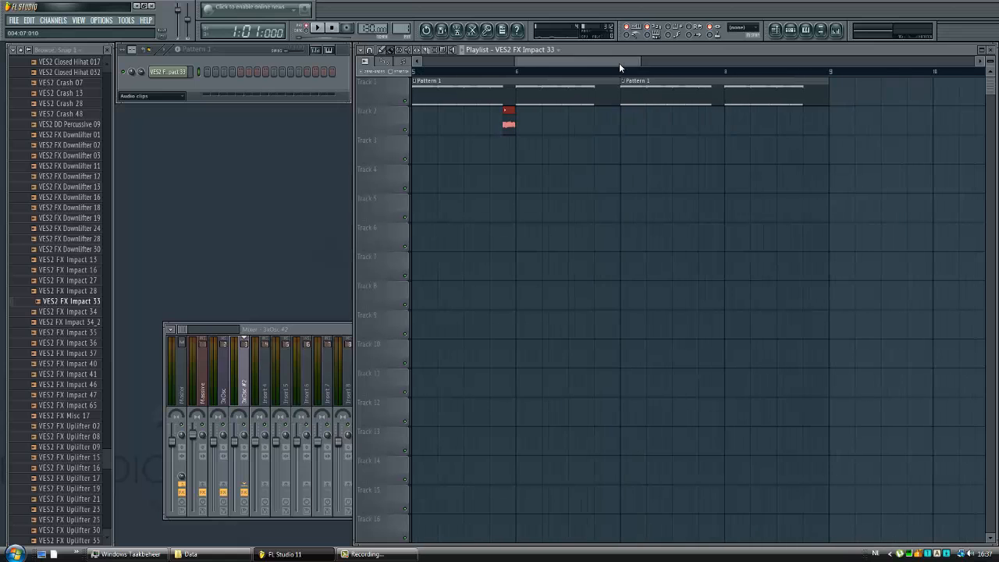
{"action": "left_click", "coordinate": [714, 125]}
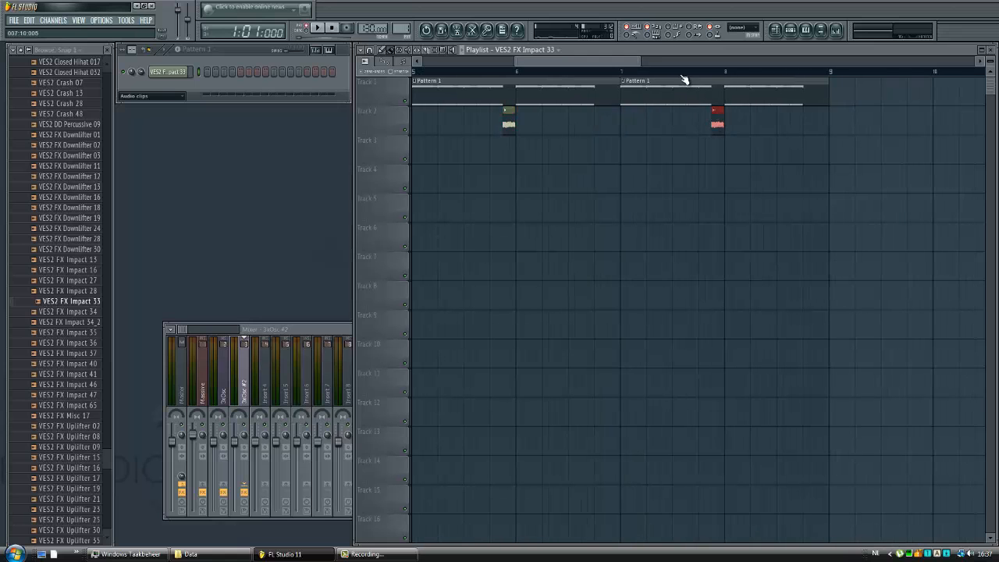
Set the channel display filter to All so every channel shows in the step sequencer
{"action": "scroll", "coordinate": [683, 78], "scroll_direction": "down", "scroll_amount": 4}
{"action": "scroll", "coordinate": [446, 72], "scroll_direction": "up", "scroll_amount": 3}
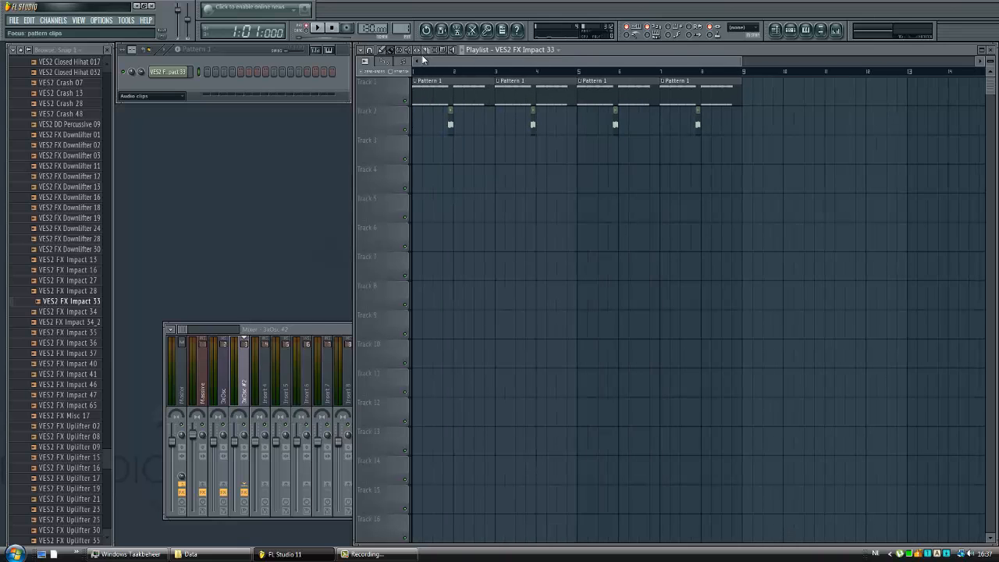
{"action": "left_click", "coordinate": [151, 96]}
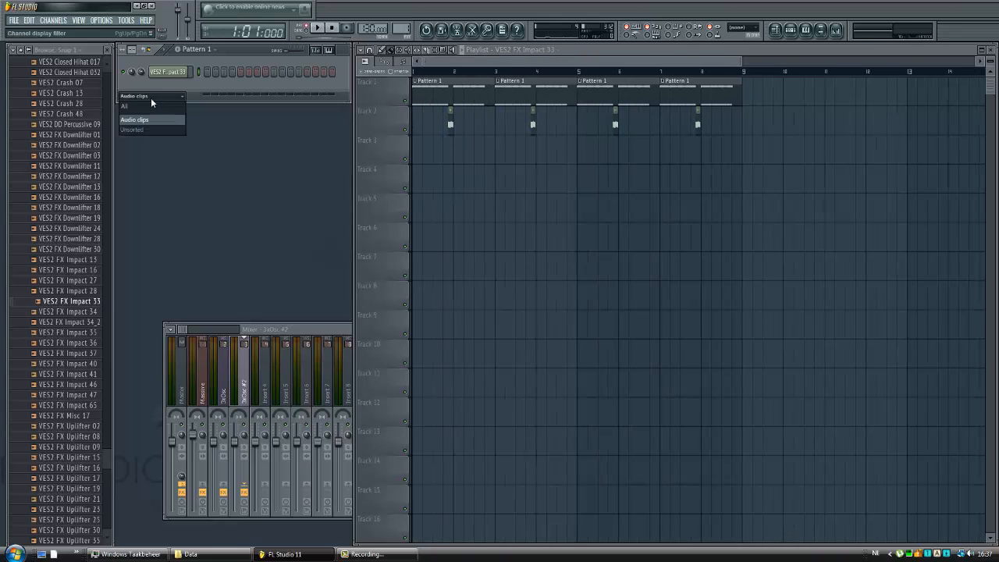
{"action": "left_click", "coordinate": [158, 104]}
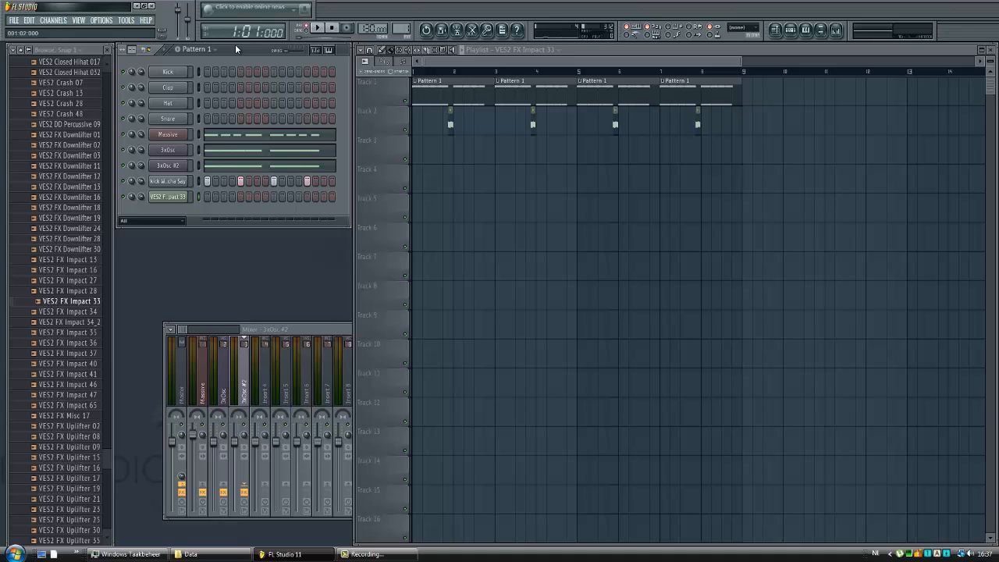
Play the arrangement from bar 1 into bar 8 to audition the bass with the impact hits, and stop playback
{"action": "left_click", "coordinate": [466, 76]}
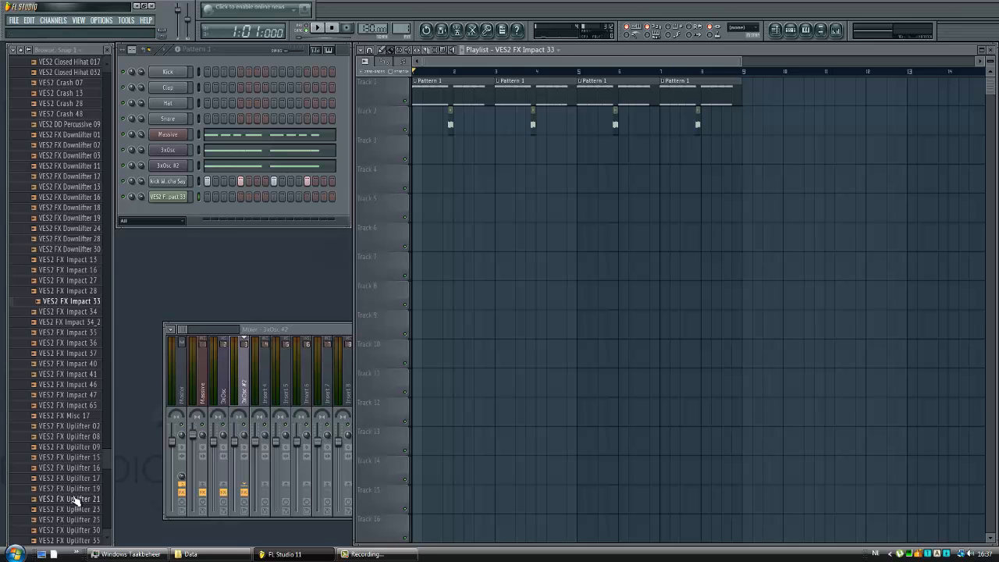
{"action": "left_click_drag", "start_coordinate": [108, 459], "coordinate": [104, 402]}
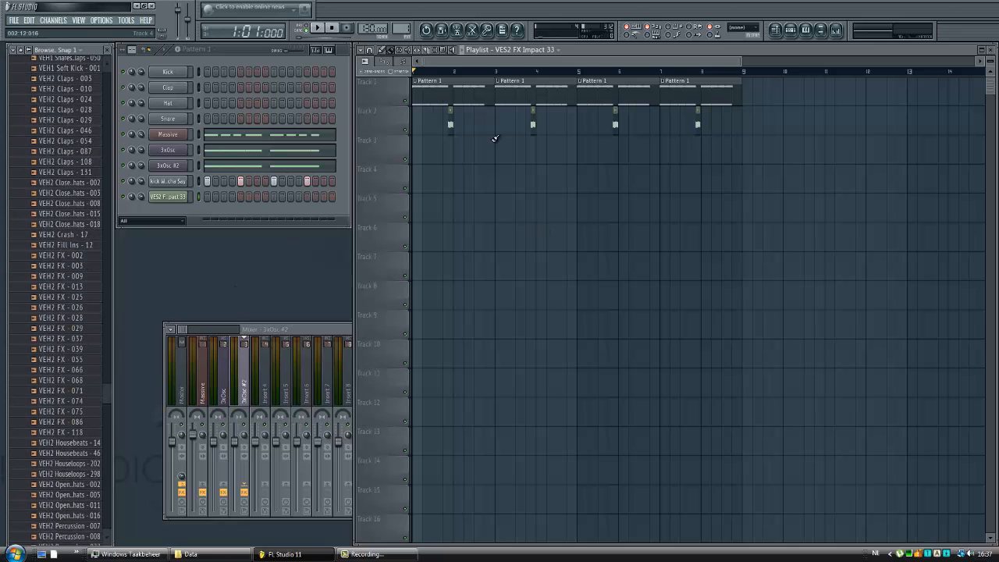
{"action": "left_click", "coordinate": [461, 56]}
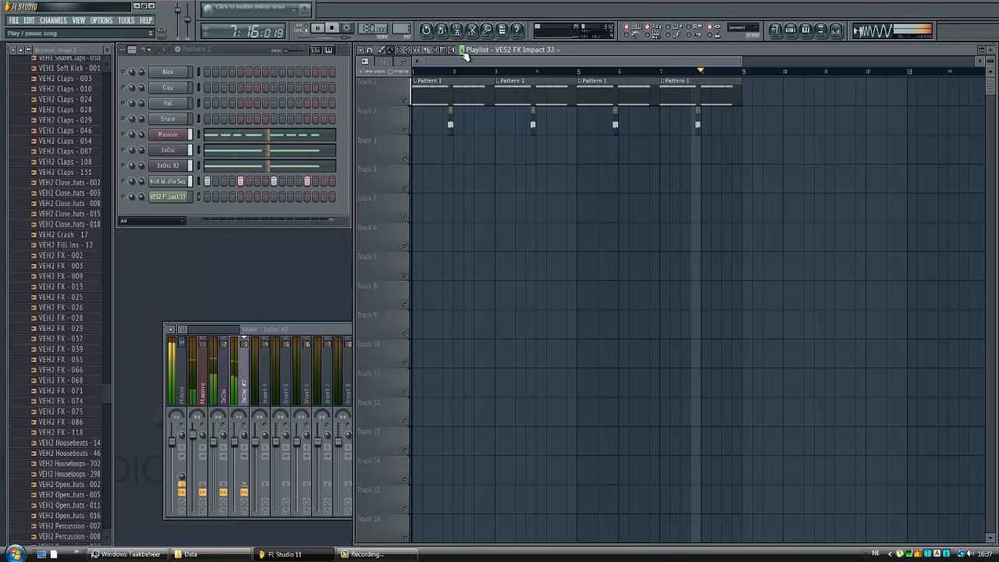
{"action": "key", "text": "space"}
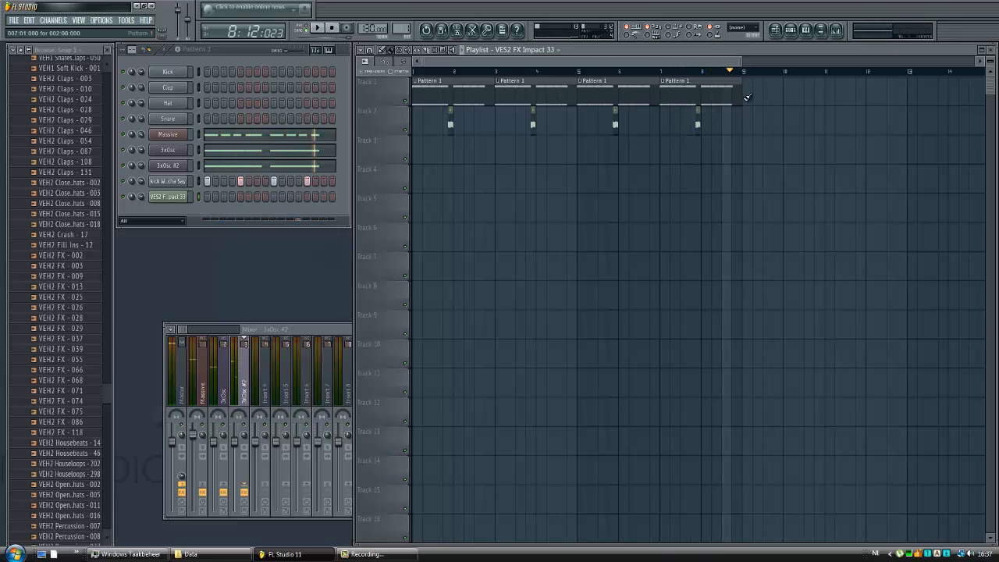
Shorten the last Pattern 1 clip on Track 1 so it ends at bar 8
{"action": "left_click_drag", "start_coordinate": [739, 97], "coordinate": [706, 102]}
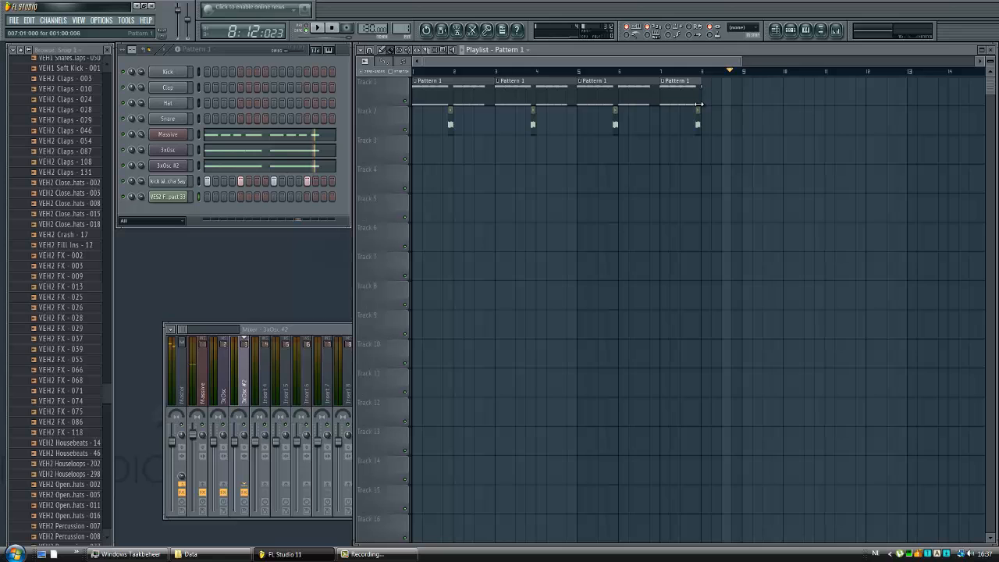
{"action": "scroll", "coordinate": [709, 73], "scroll_direction": "up", "scroll_amount": 5}
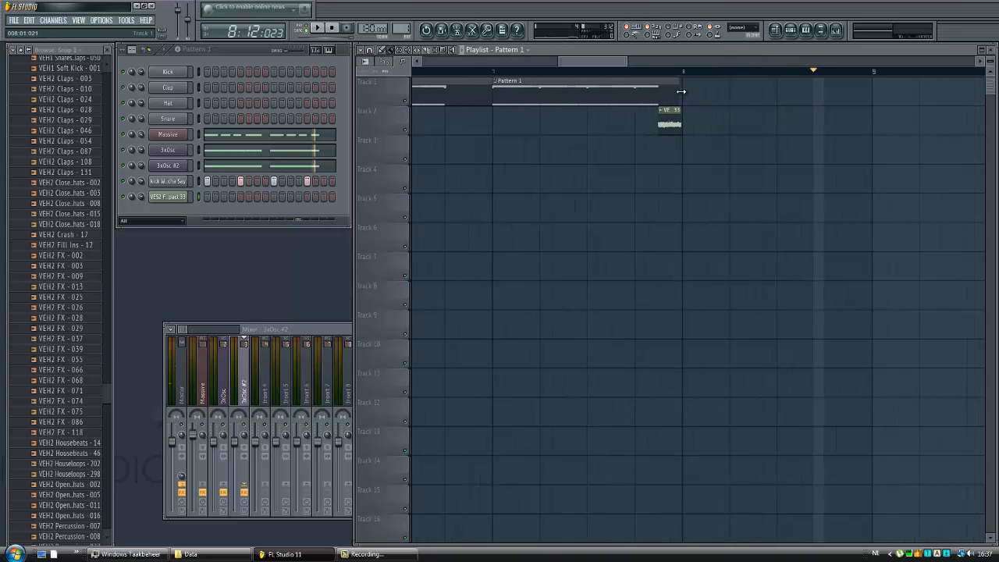
{"action": "left_click", "coordinate": [371, 50]}
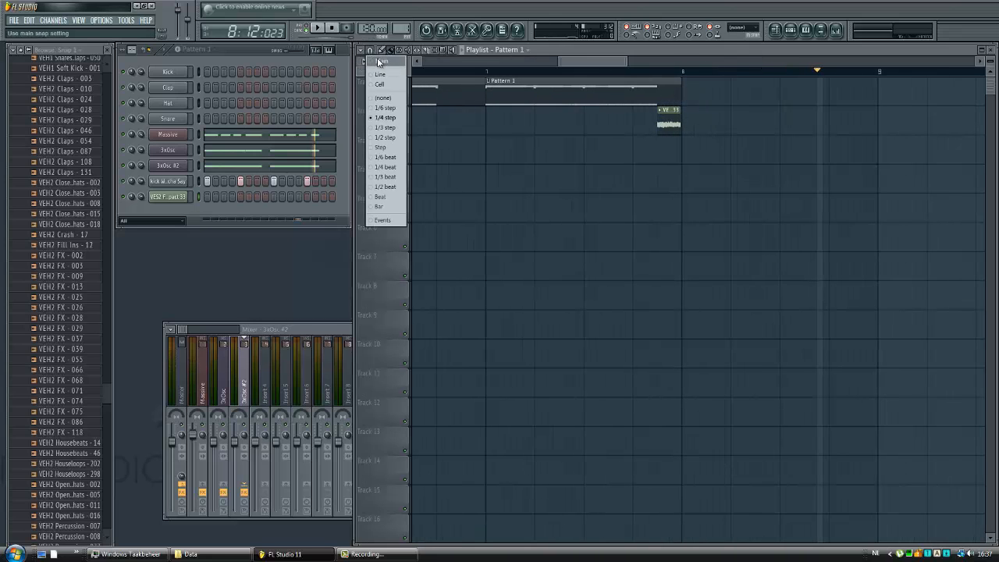
{"action": "left_click", "coordinate": [371, 50]}
{"action": "scroll", "coordinate": [464, 77], "scroll_direction": "down", "scroll_amount": 4}
{"action": "scroll", "coordinate": [464, 77], "scroll_direction": "down", "scroll_amount": 3}
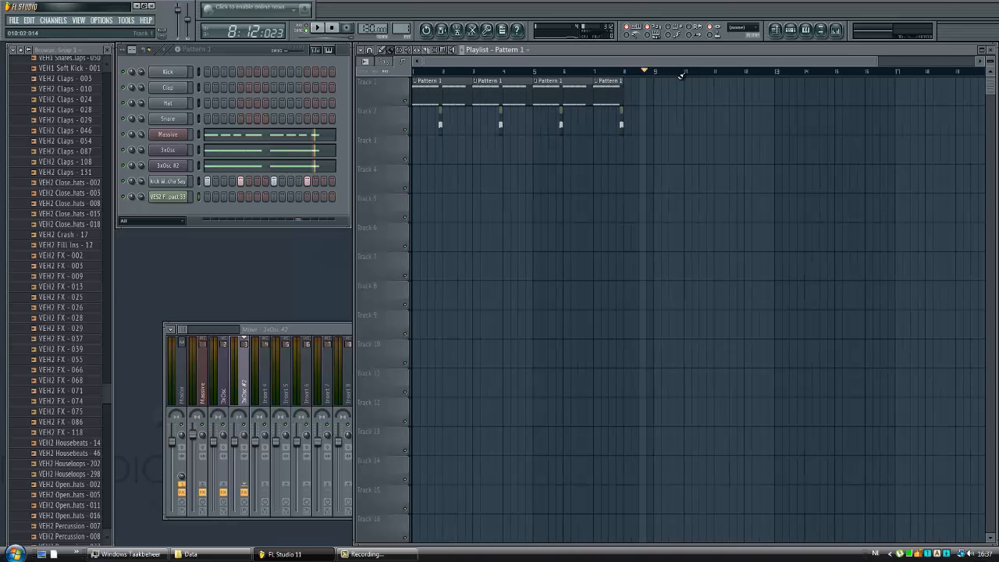
Create a new empty pattern and name it Bleep
{"action": "left_click", "coordinate": [196, 50]}
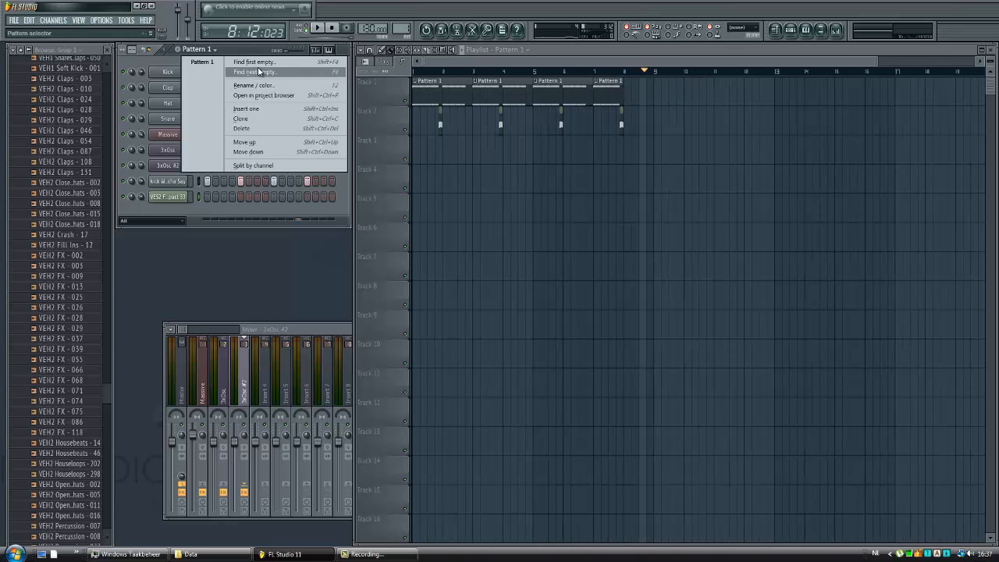
{"action": "left_click", "coordinate": [259, 72]}
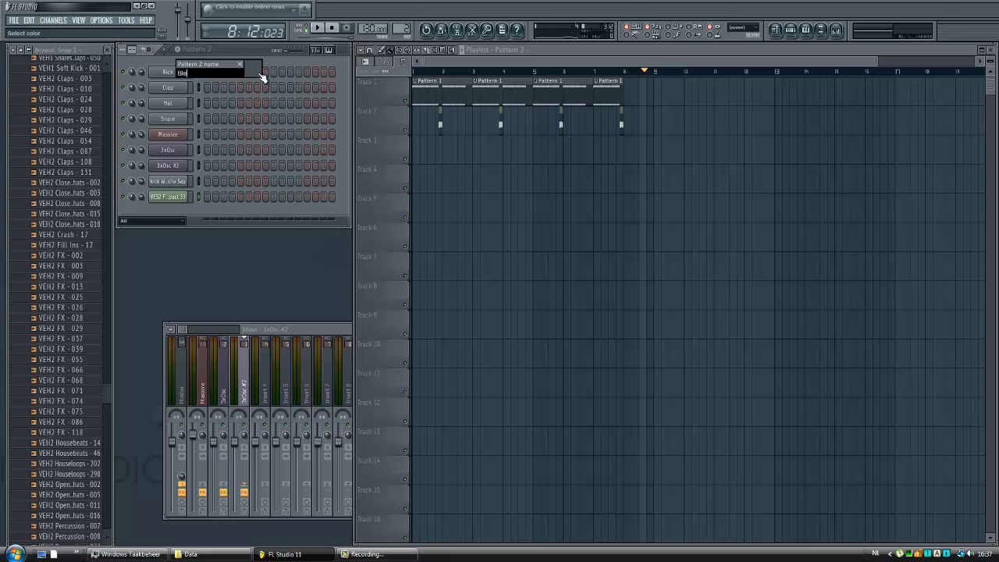
{"action": "key", "text": "Return"}
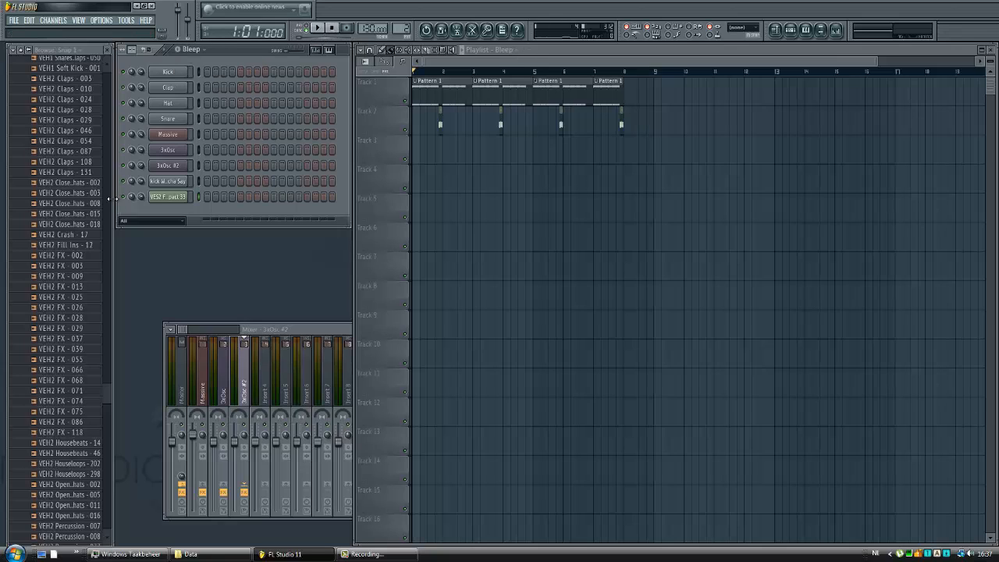
Add the VEH2 FX - 009 sample as a new channel and replace it with a 3x Osc
{"action": "left_click_drag", "start_coordinate": [54, 278], "coordinate": [171, 209]}
{"action": "right_click", "coordinate": [171, 212]}
{"action": "mouse_move", "coordinate": [213, 328]}
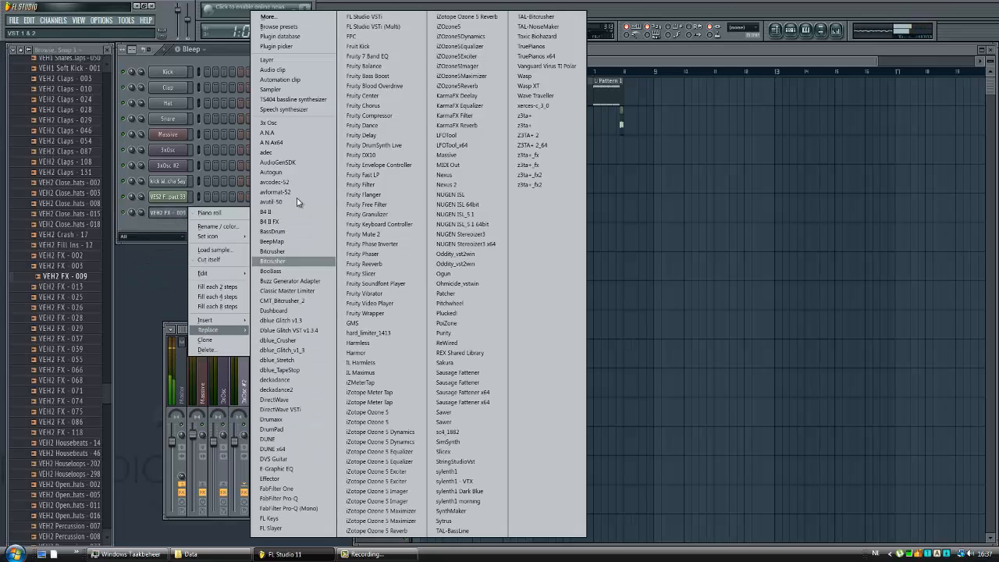
{"action": "left_click", "coordinate": [291, 125]}
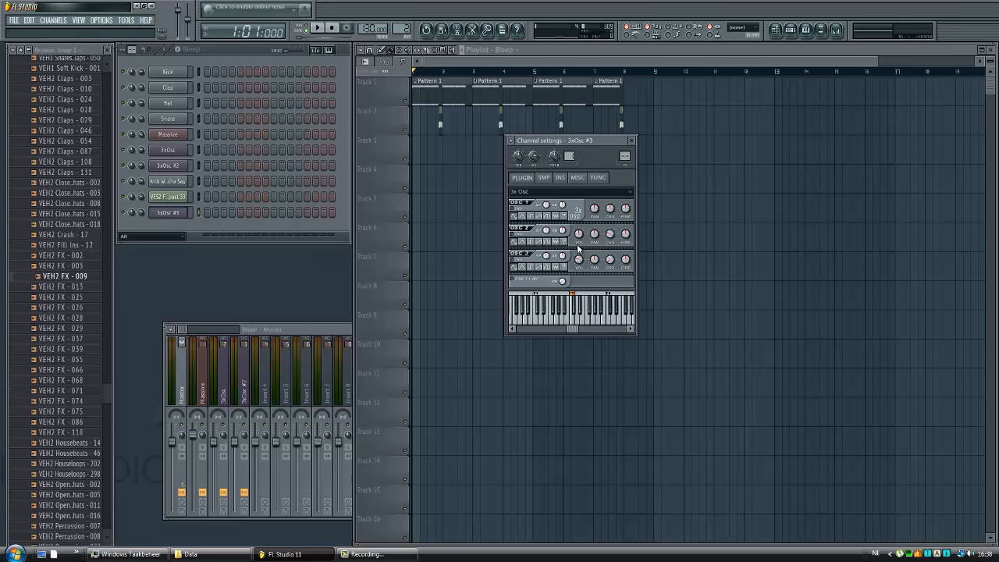
Inspect the effects on the Massive mixer track, including its Fruity Parametric EQ 2
{"action": "left_click", "coordinate": [198, 392]}
{"action": "left_click", "coordinate": [911, 367]}
{"action": "left_click", "coordinate": [911, 367]}
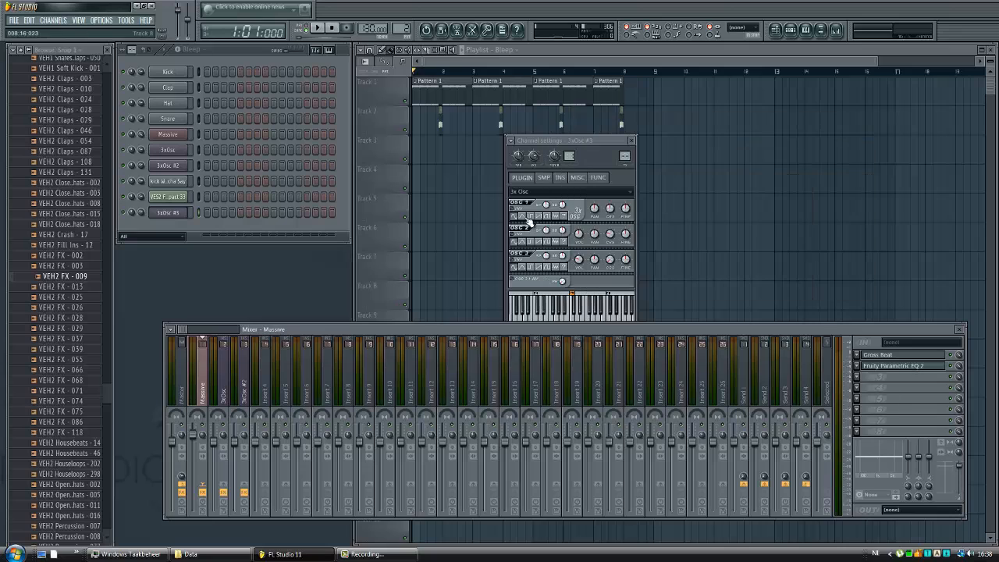
Load the Sirene preset into the new 3x Osc channel and move its settings window clear of the mixer
{"action": "left_click", "coordinate": [531, 192]}
{"action": "mouse_move", "coordinate": [534, 219]}
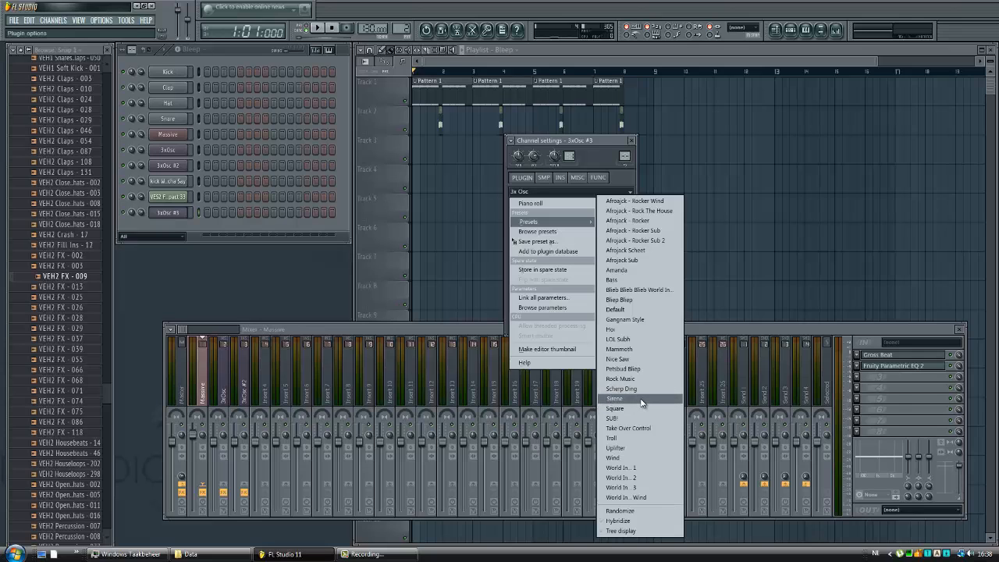
{"action": "left_click", "coordinate": [614, 399]}
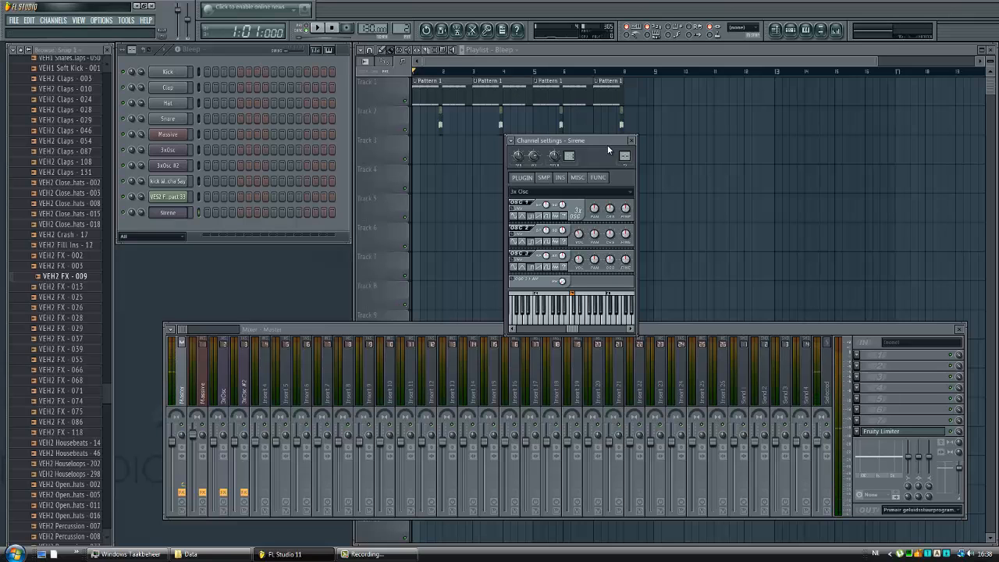
{"action": "left_click_drag", "start_coordinate": [623, 144], "coordinate": [755, 101]}
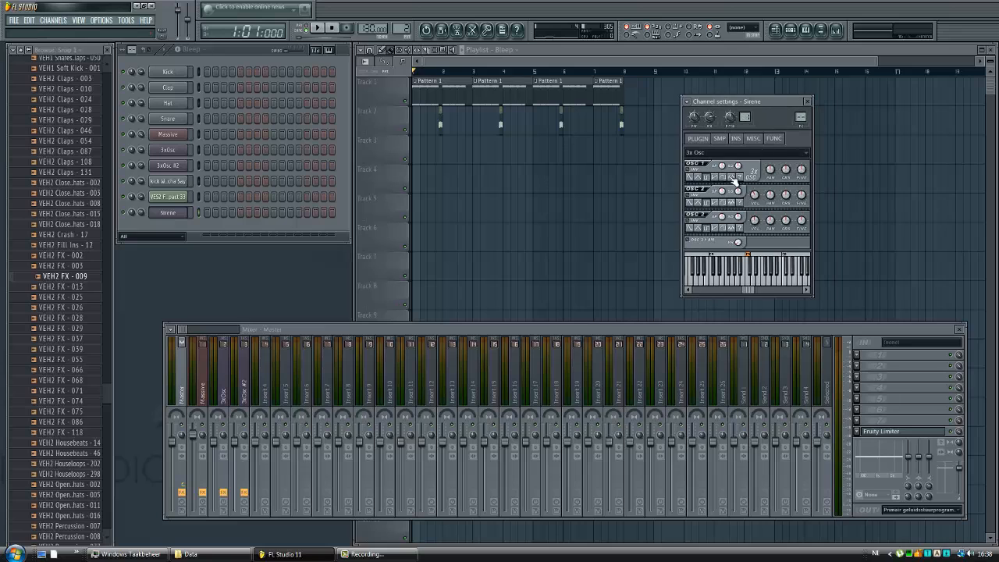
In the Sirene piano roll, enter four consecutive C6 notes from bar 1: one beat, two half beats and one beat long
{"action": "right_click", "coordinate": [179, 214]}
{"action": "left_click", "coordinate": [207, 214]}
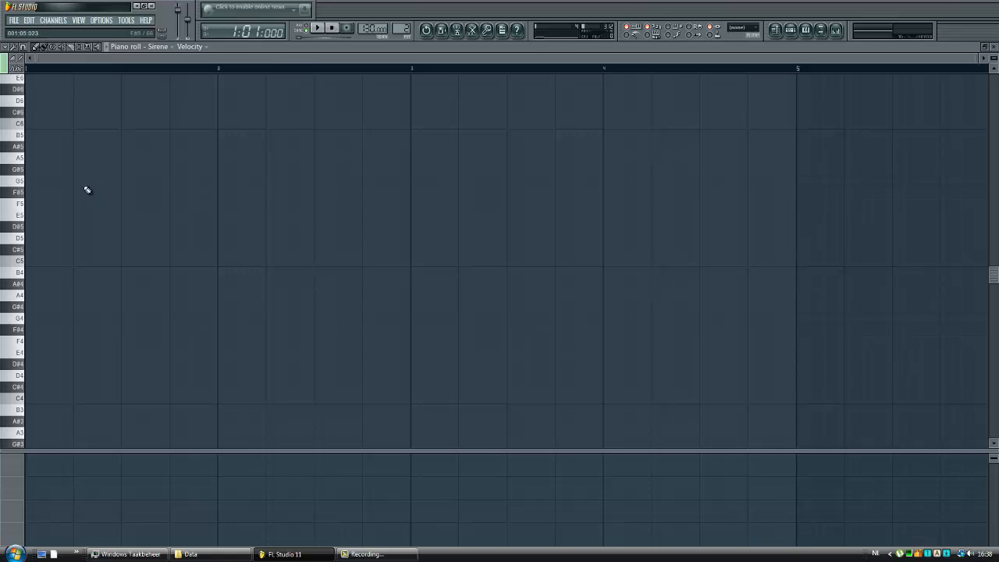
{"action": "scroll", "coordinate": [57, 224], "scroll_direction": "up", "scroll_amount": 3}
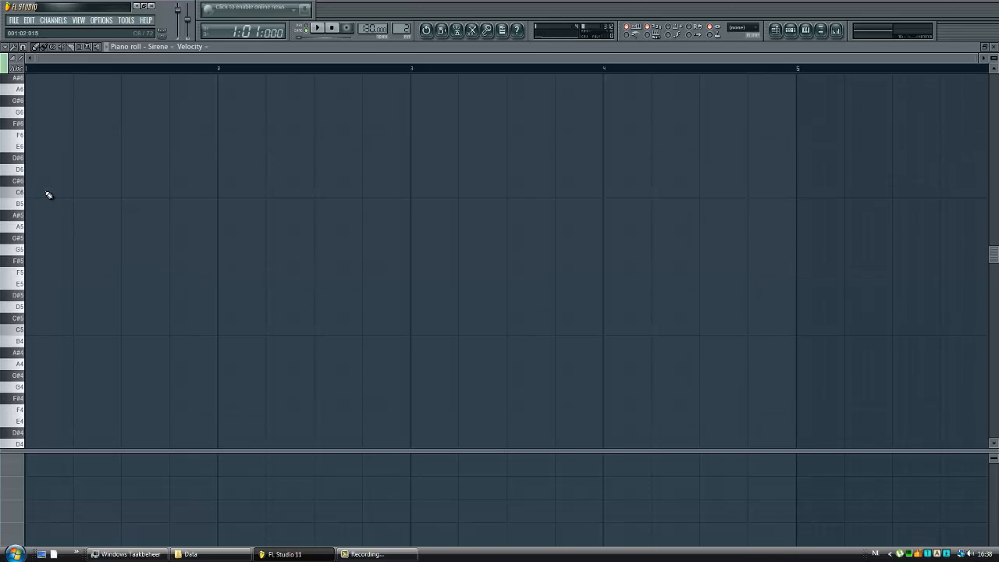
{"action": "left_click", "coordinate": [48, 194]}
{"action": "left_click_drag", "start_coordinate": [45, 193], "coordinate": [73, 197]}
{"action": "left_click", "coordinate": [77, 194]}
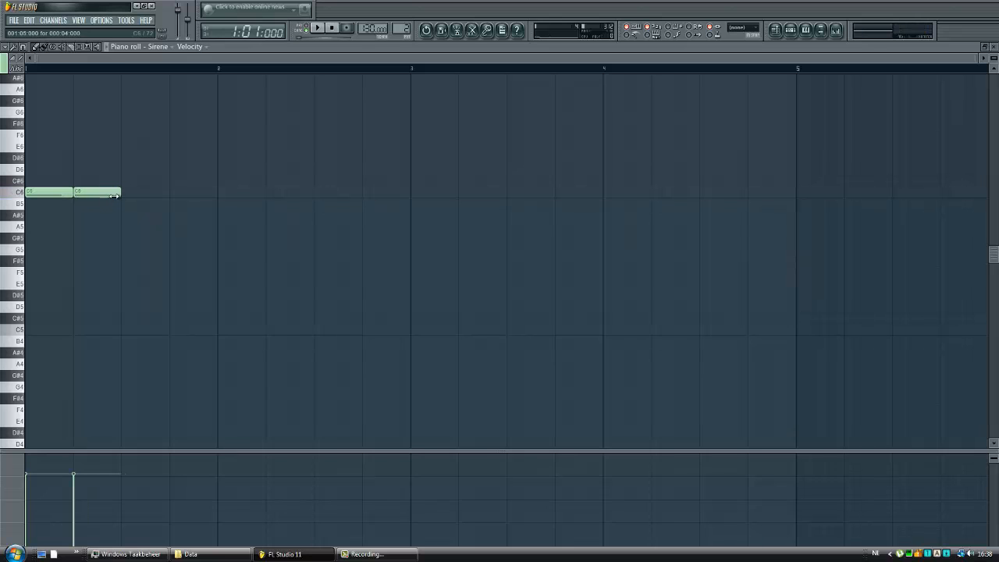
{"action": "left_click_drag", "start_coordinate": [114, 195], "coordinate": [98, 197]}
{"action": "left_click", "coordinate": [105, 194]}
{"action": "left_click", "coordinate": [139, 195]}
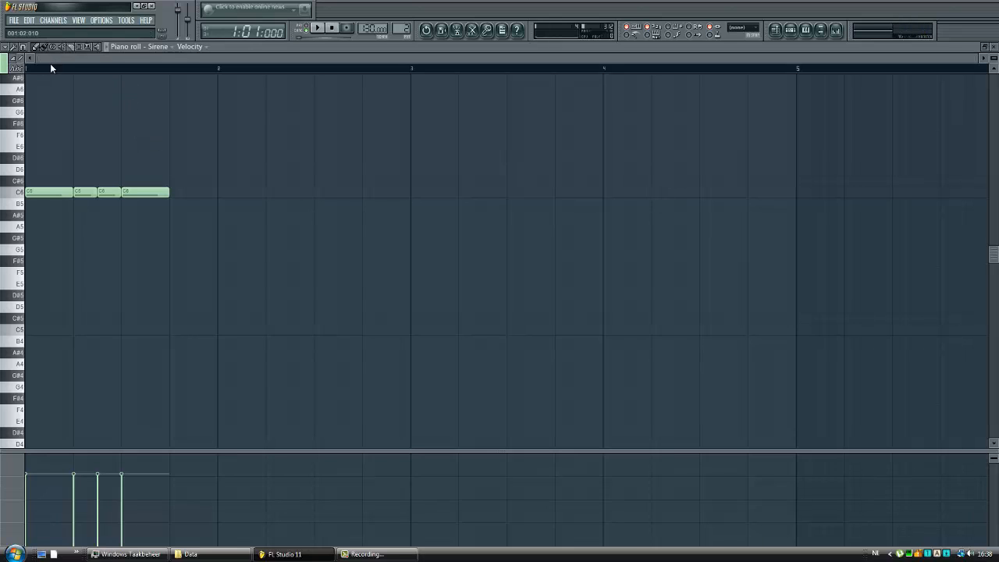
{"action": "scroll", "coordinate": [100, 223], "scroll_direction": "down", "scroll_amount": 3}
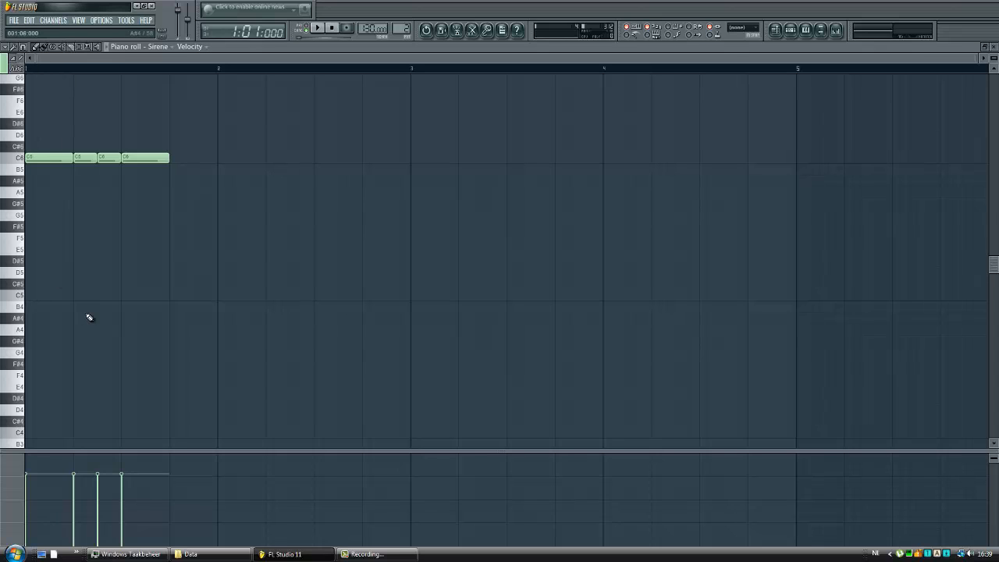
Repeat the four-note C6 rhythm on C5 in the Sirene piano roll with matching lengths, and close the piano roll
{"action": "left_click", "coordinate": [47, 297]}
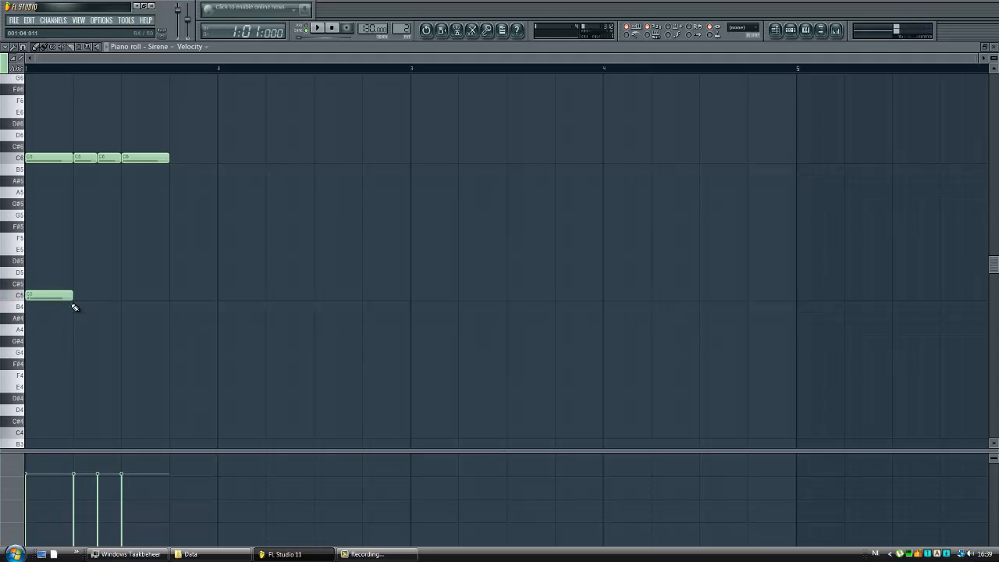
{"action": "left_click", "coordinate": [78, 295]}
{"action": "left_click", "coordinate": [100, 296]}
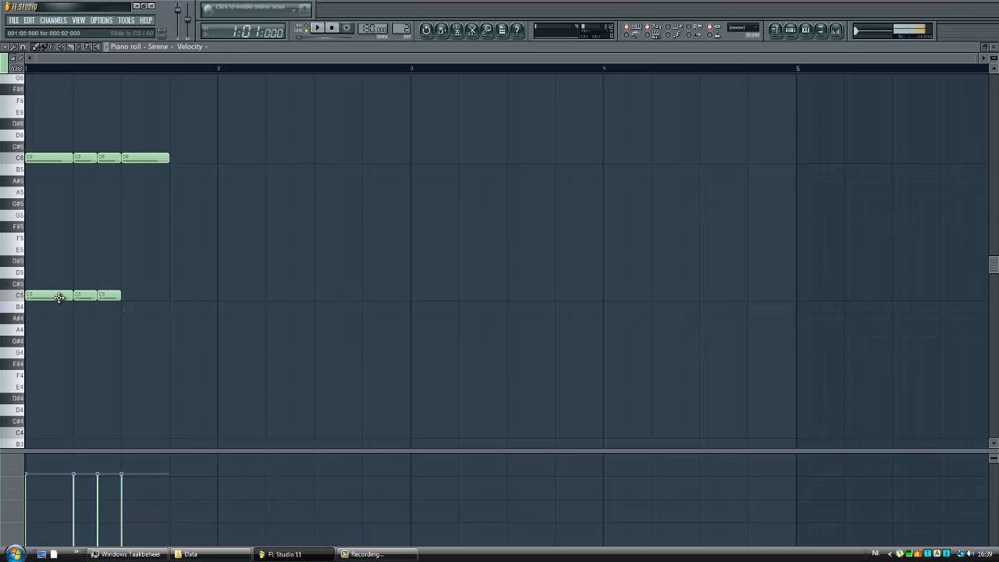
{"action": "left_click", "coordinate": [120, 298]}
{"action": "left_click_drag", "start_coordinate": [120, 303], "coordinate": [124, 301]}
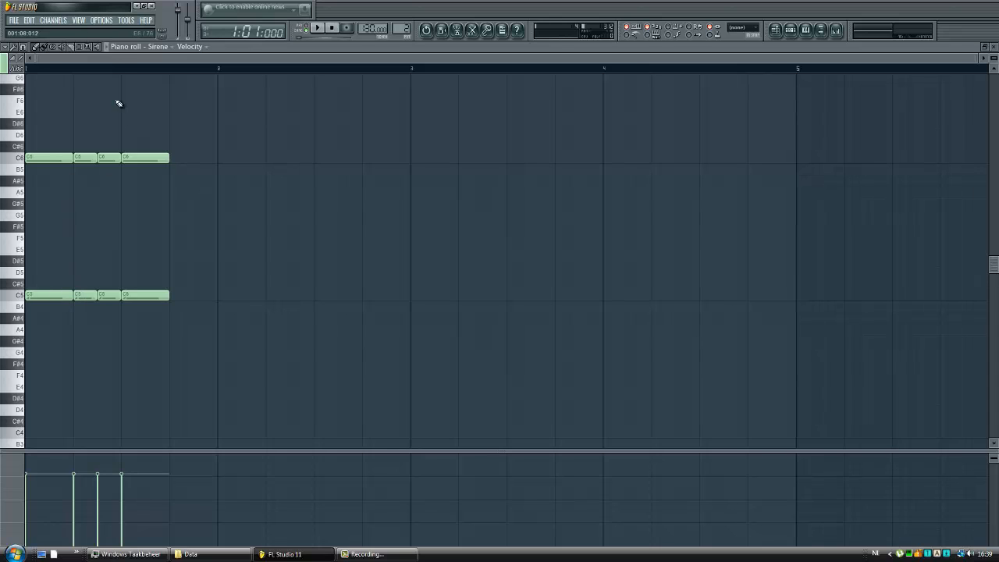
{"action": "key", "text": "space"}
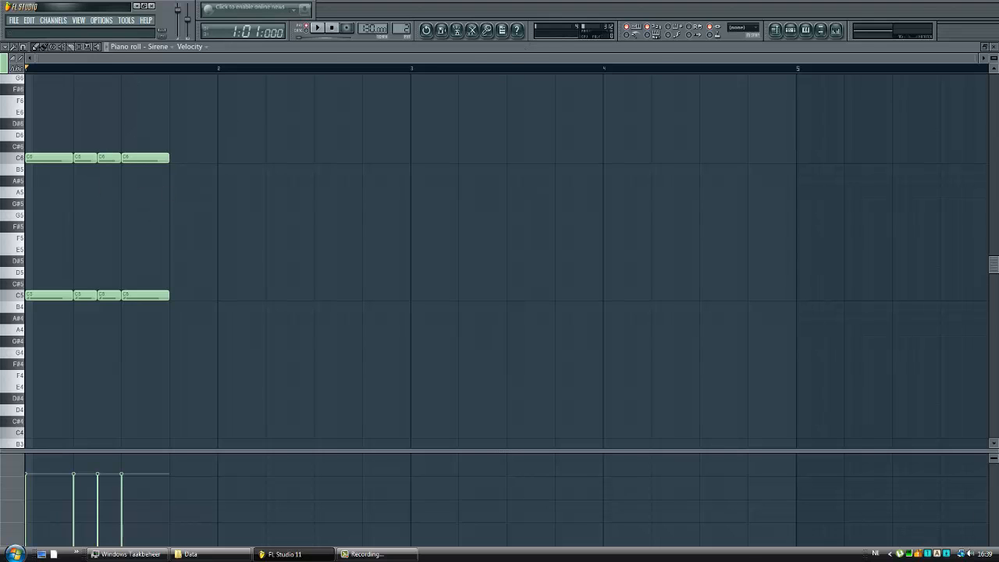
{"action": "left_click", "coordinate": [994, 48]}
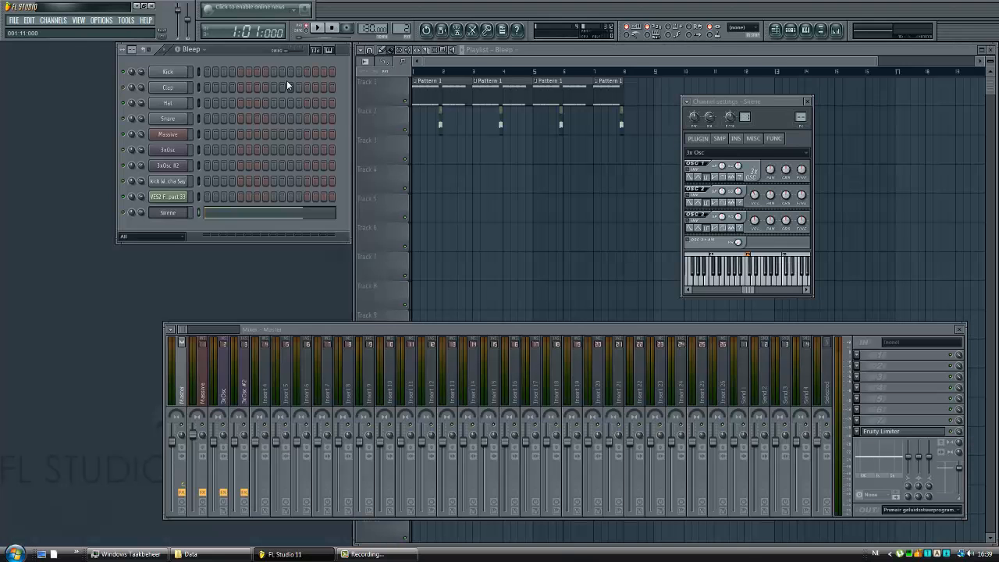
Audition VEH2 snare samples in the browser and add VEH2 Snares - 132 as a new channel below Sirene
{"action": "left_click", "coordinate": [820, 29]}
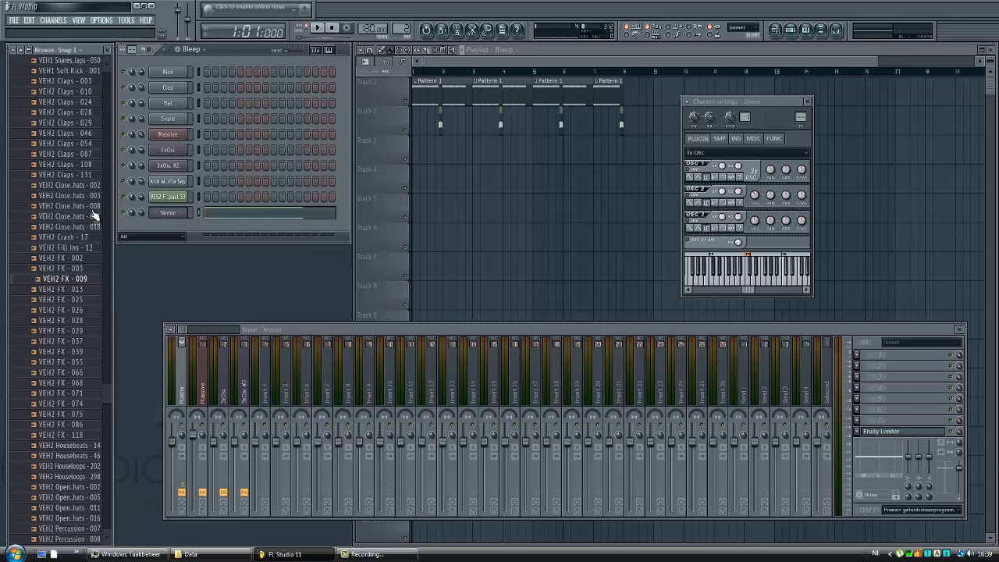
{"action": "scroll", "coordinate": [110, 406], "scroll_direction": "down", "scroll_amount": 15}
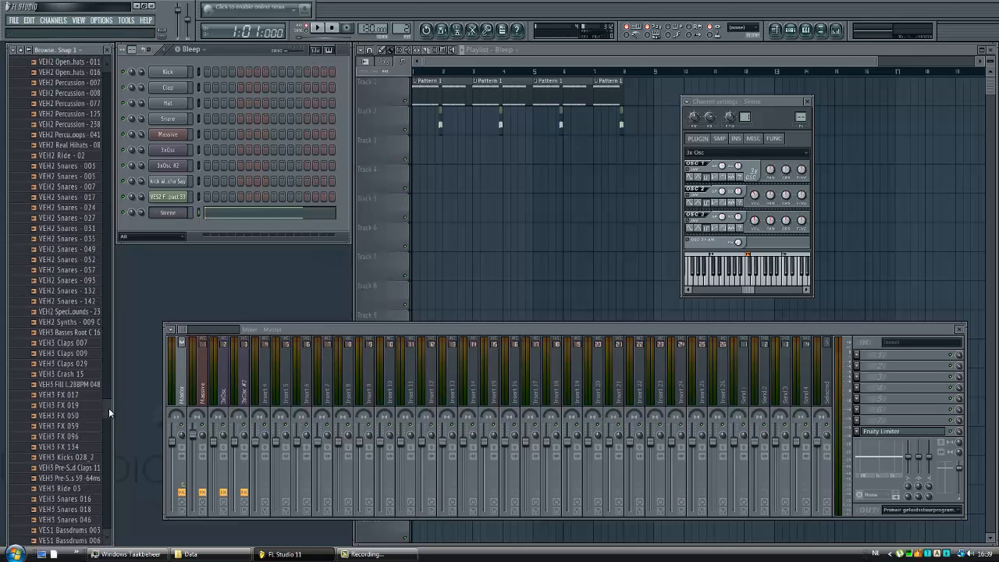
{"action": "left_click", "coordinate": [76, 265]}
{"action": "left_click", "coordinate": [78, 285]}
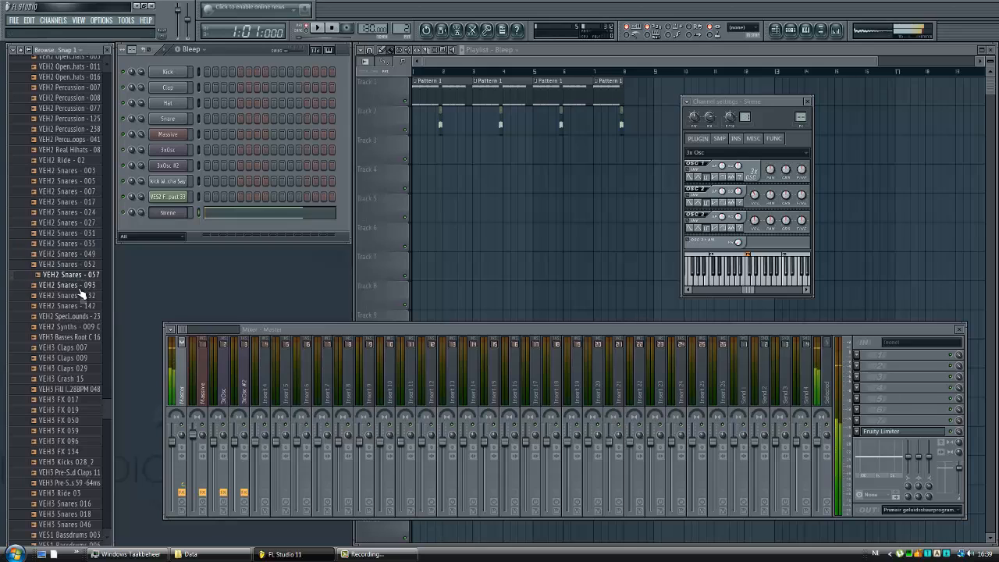
{"action": "left_click", "coordinate": [85, 296]}
{"action": "left_click", "coordinate": [93, 285]}
{"action": "left_click", "coordinate": [90, 295]}
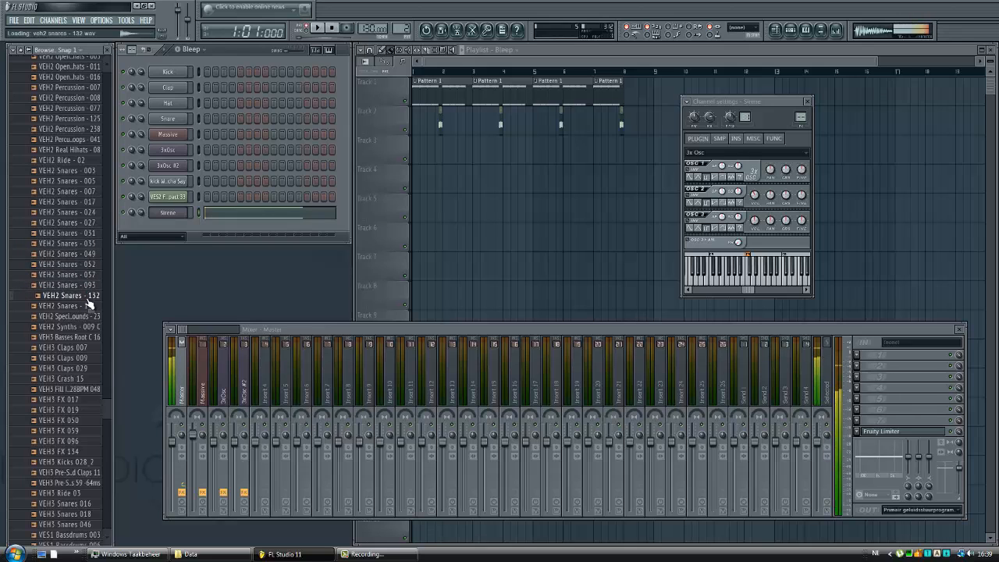
{"action": "left_click_drag", "start_coordinate": [89, 301], "coordinate": [172, 226]}
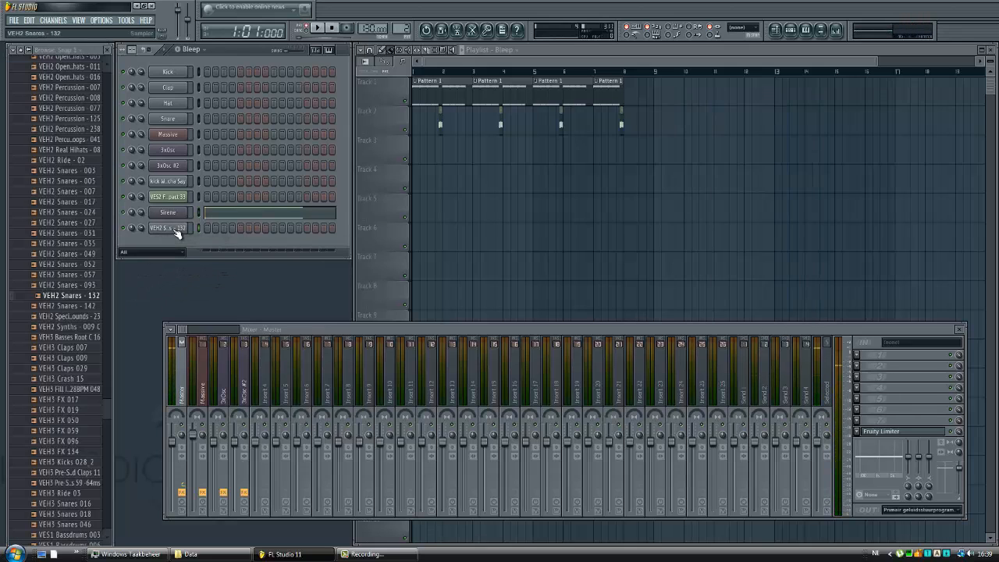
Fill the first 12 steps of the VEH2 Snares - 132 channel and audition the Bleep pattern
{"action": "left_click", "coordinate": [206, 228]}
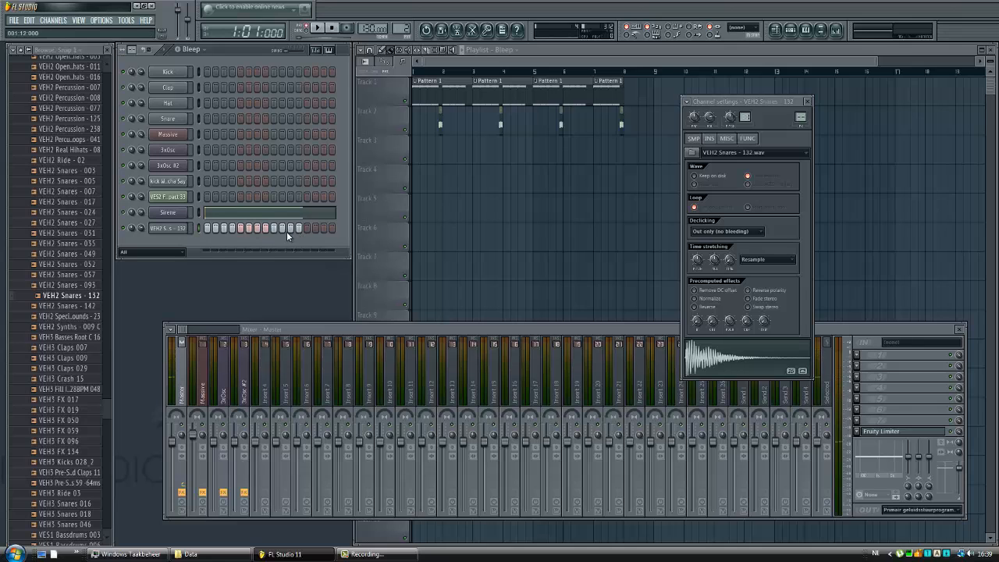
{"action": "key", "text": "space"}
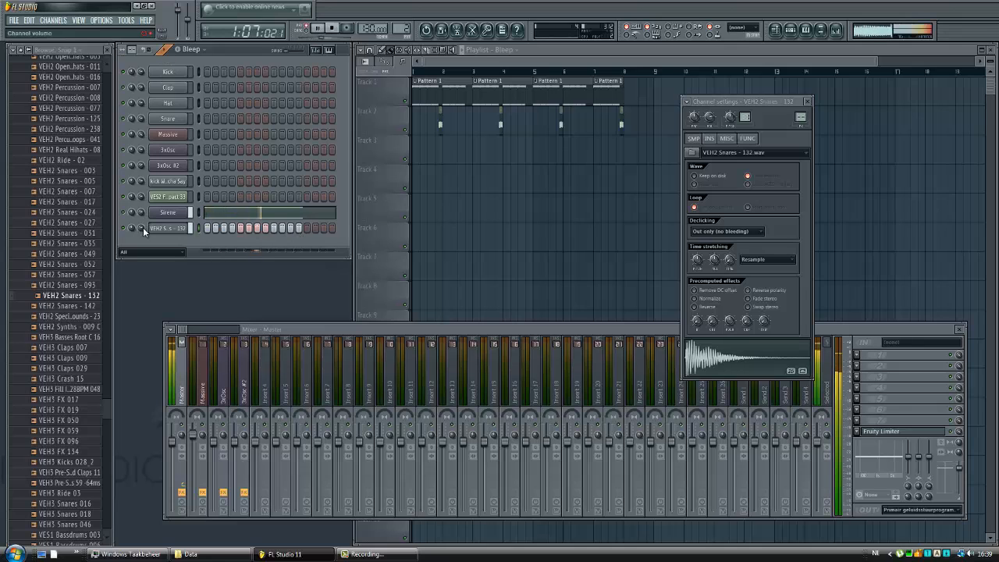
{"action": "left_click", "coordinate": [327, 34]}
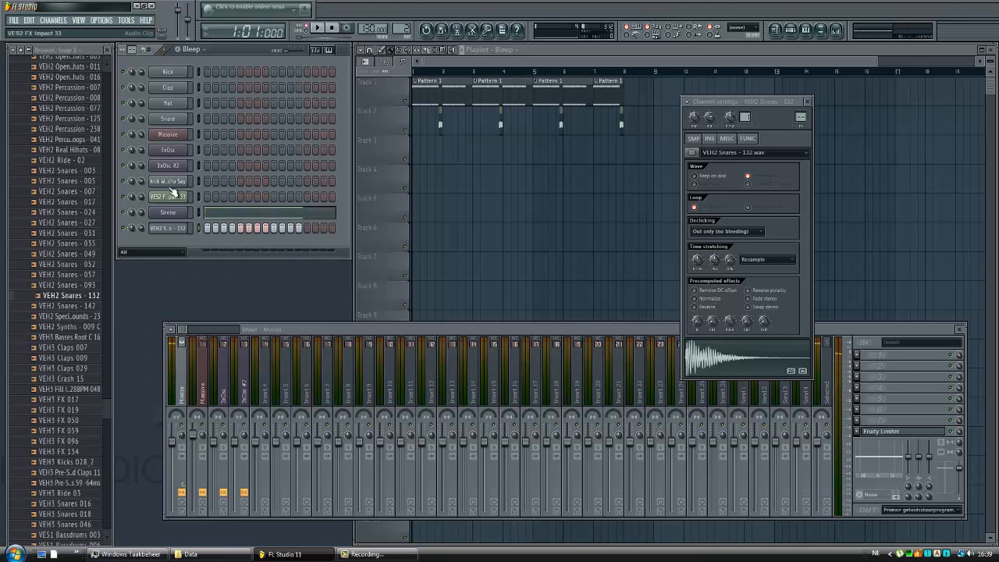
Add the VEH2 Snares - 057 sample as a new channel below VEH2 Snares - 132
{"action": "left_click_drag", "start_coordinate": [67, 273], "coordinate": [169, 244]}
{"action": "right_click", "coordinate": [188, 242]}
{"action": "mouse_move", "coordinate": [218, 362]}
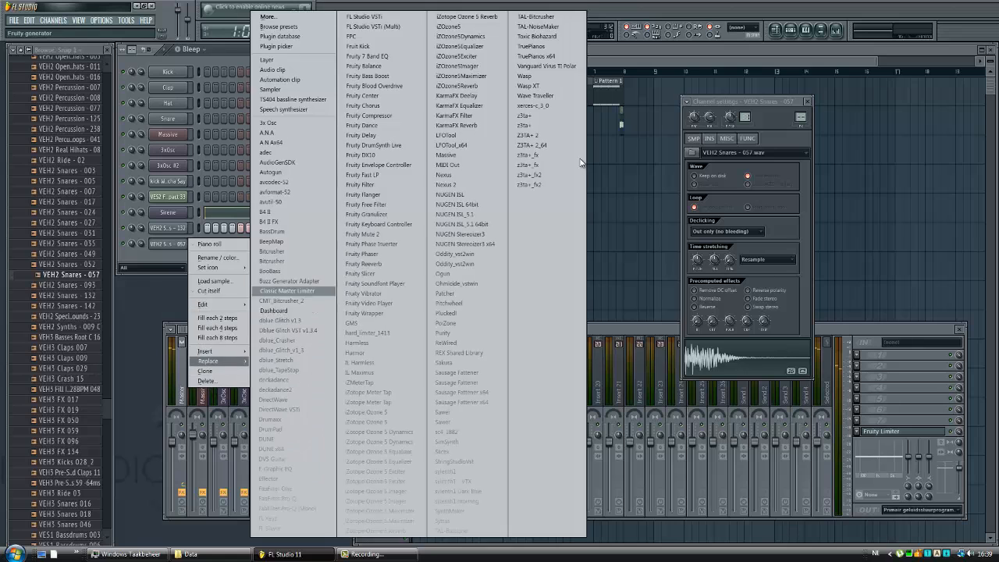
{"action": "left_click", "coordinate": [682, 58]}
Place the Bleep pattern on Track 1 of the playlist at bar 8, directly after the last Pattern 1 clip
{"action": "scroll", "coordinate": [628, 99], "scroll_direction": "up", "scroll_amount": 4}
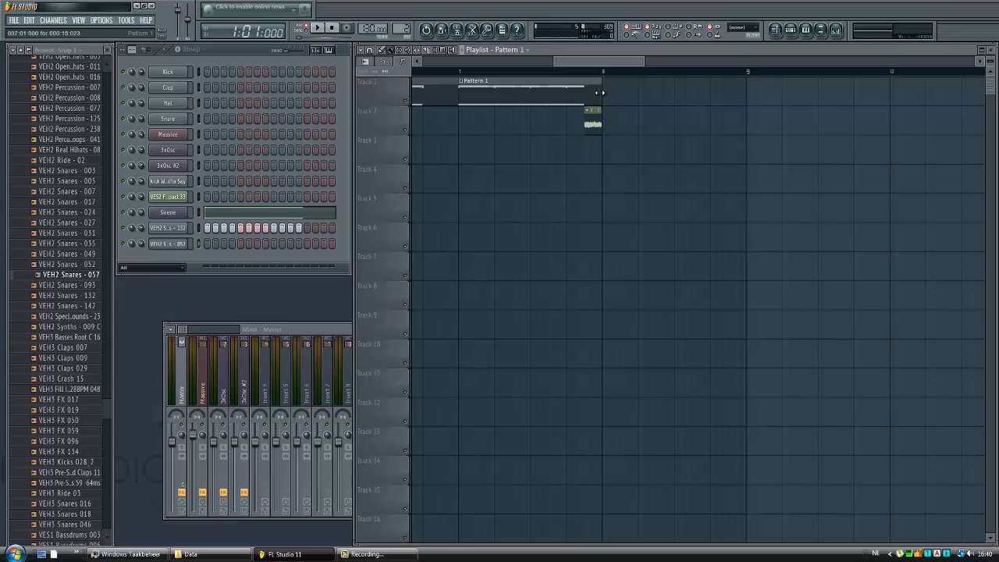
{"action": "left_click", "coordinate": [526, 49]}
{"action": "left_click", "coordinate": [519, 97]}
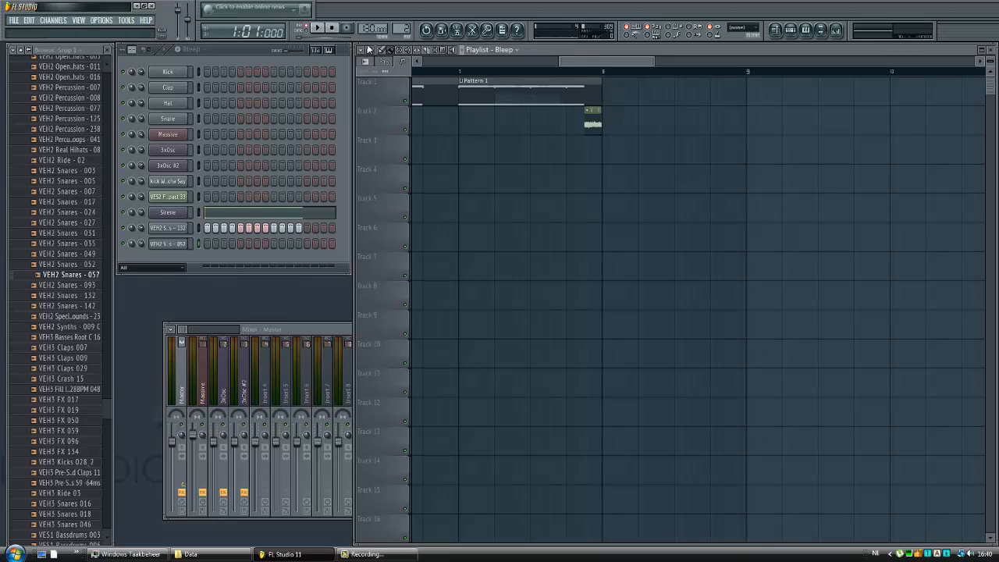
{"action": "left_click", "coordinate": [369, 49]}
{"action": "left_click", "coordinate": [399, 145]}
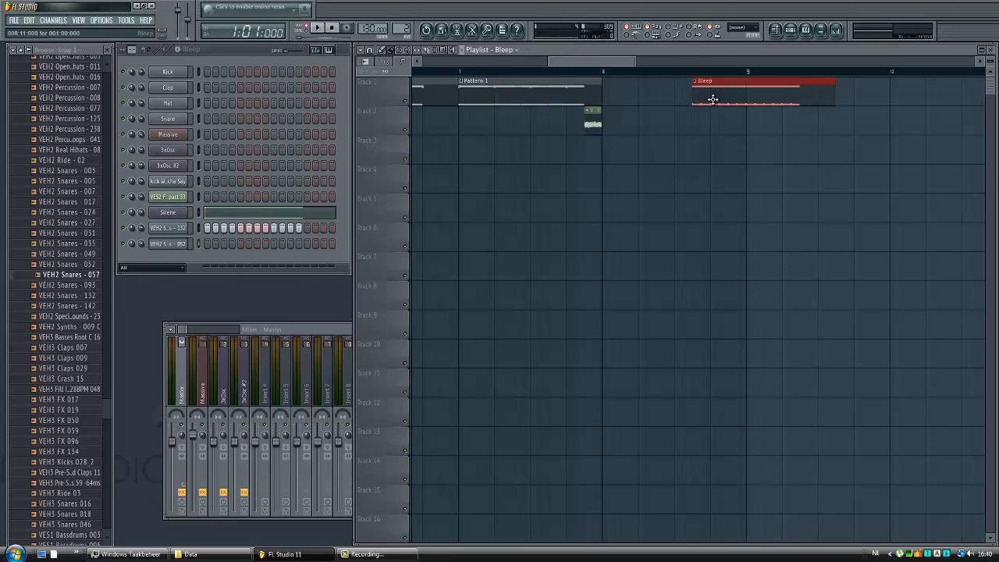
{"action": "left_click_drag", "start_coordinate": [709, 99], "coordinate": [603, 80]}
{"action": "left_click", "coordinate": [601, 72]}
{"action": "scroll", "coordinate": [602, 75], "scroll_direction": "down", "scroll_amount": 4}
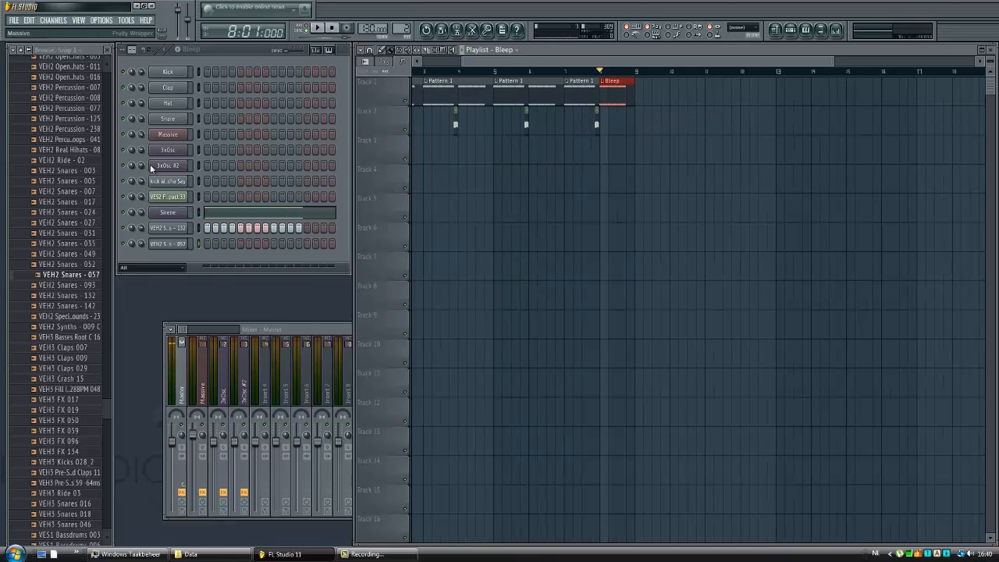
Replace the VEH2 Snares - 057 channel with a 3x Osc and open its channel settings
{"action": "right_click", "coordinate": [166, 243]}
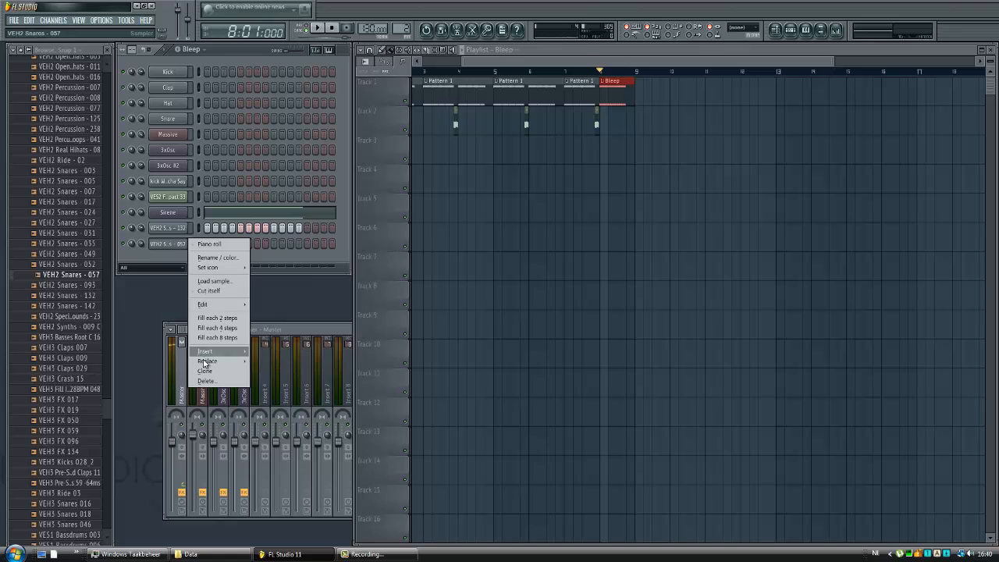
{"action": "mouse_move", "coordinate": [223, 360]}
{"action": "left_click", "coordinate": [308, 122]}
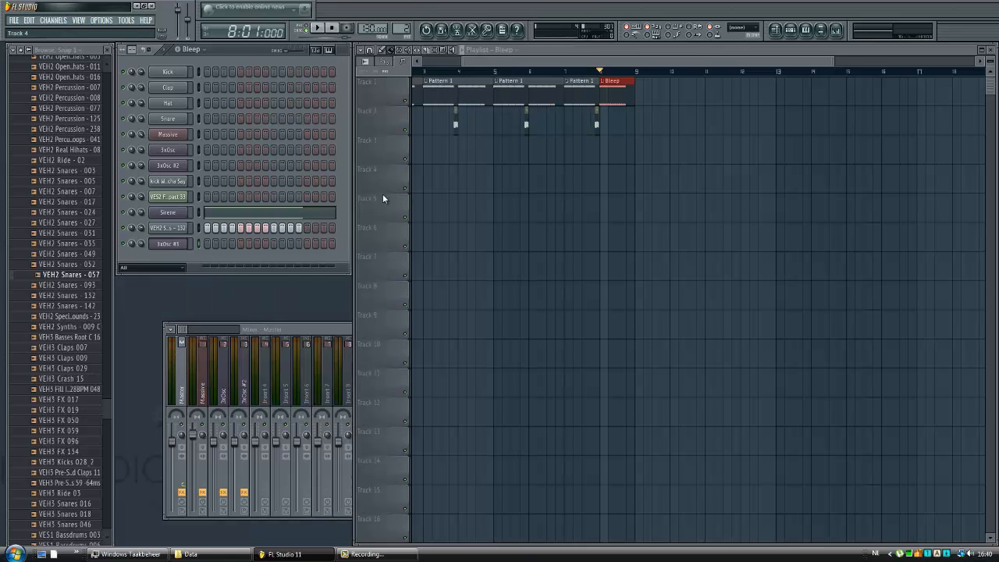
{"action": "left_click", "coordinate": [177, 244]}
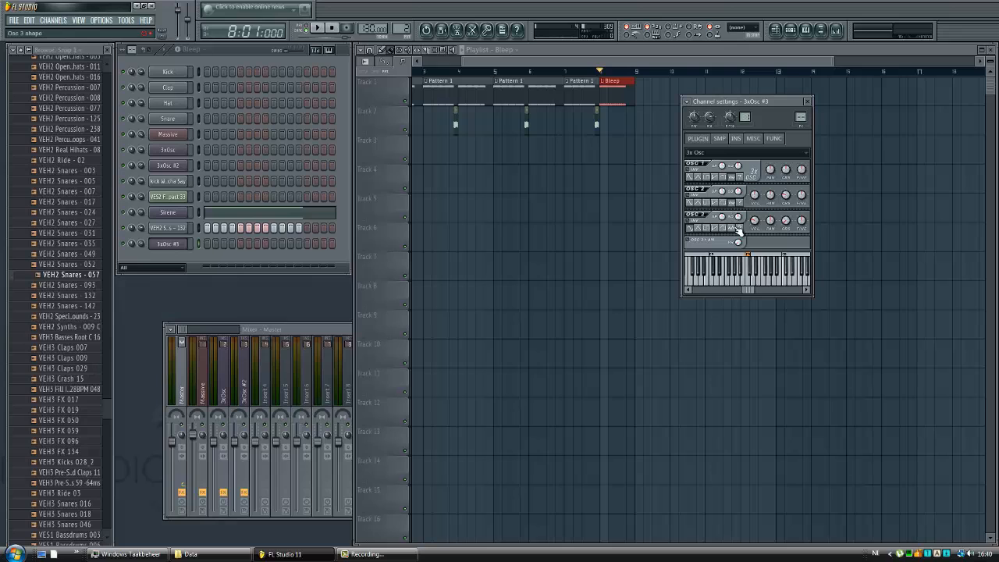
Fill every fourth step of 3xOsc #3, send the notes to the piano roll and delete the fourth C5 note
{"action": "right_click", "coordinate": [178, 245]}
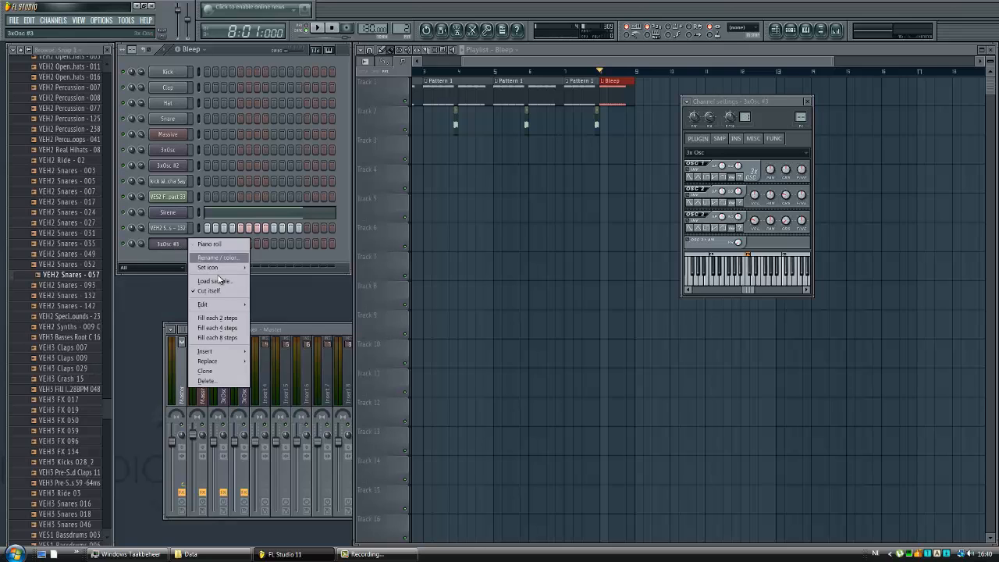
{"action": "left_click", "coordinate": [224, 322]}
{"action": "right_click", "coordinate": [166, 243]}
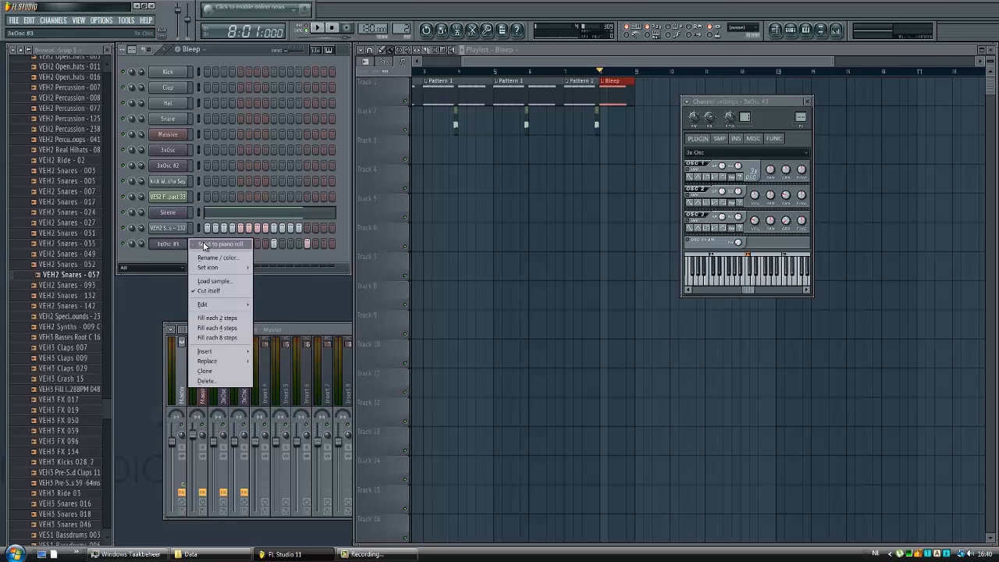
{"action": "left_click", "coordinate": [207, 246]}
{"action": "scroll", "coordinate": [183, 82], "scroll_direction": "down", "scroll_amount": 4}
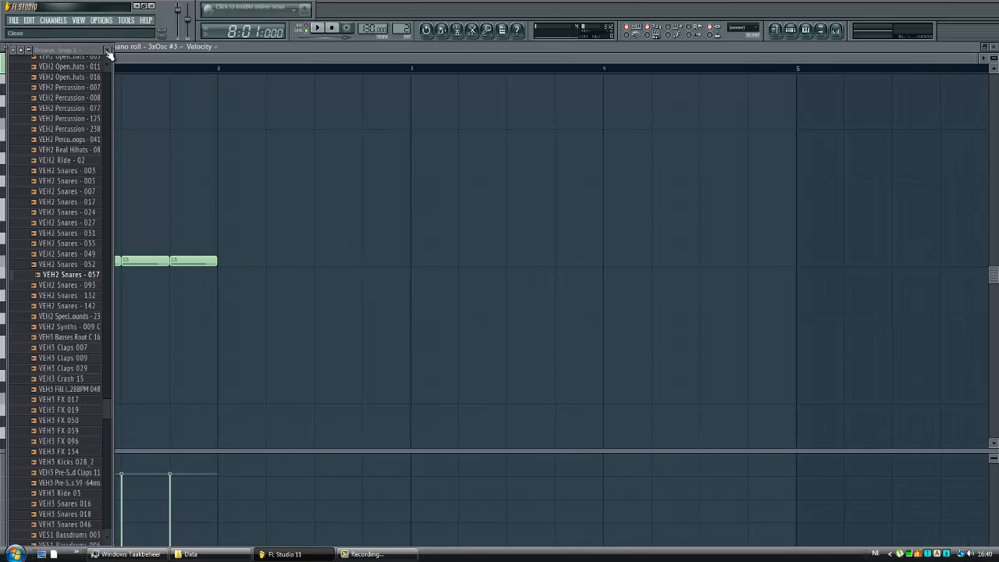
{"action": "left_click", "coordinate": [131, 47]}
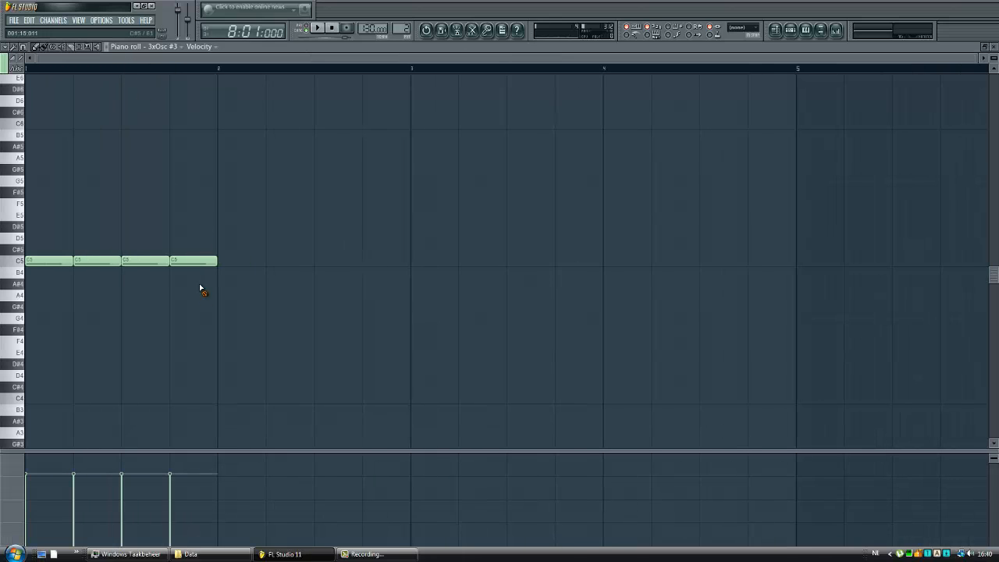
{"action": "right_click", "coordinate": [195, 261]}
{"action": "key", "text": "space"}
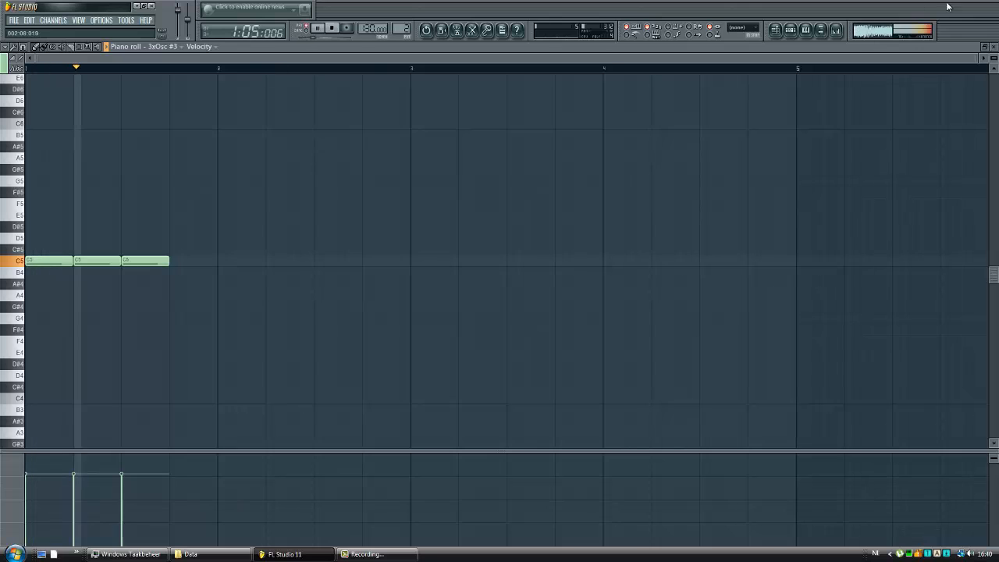
{"action": "key", "text": "F7"}
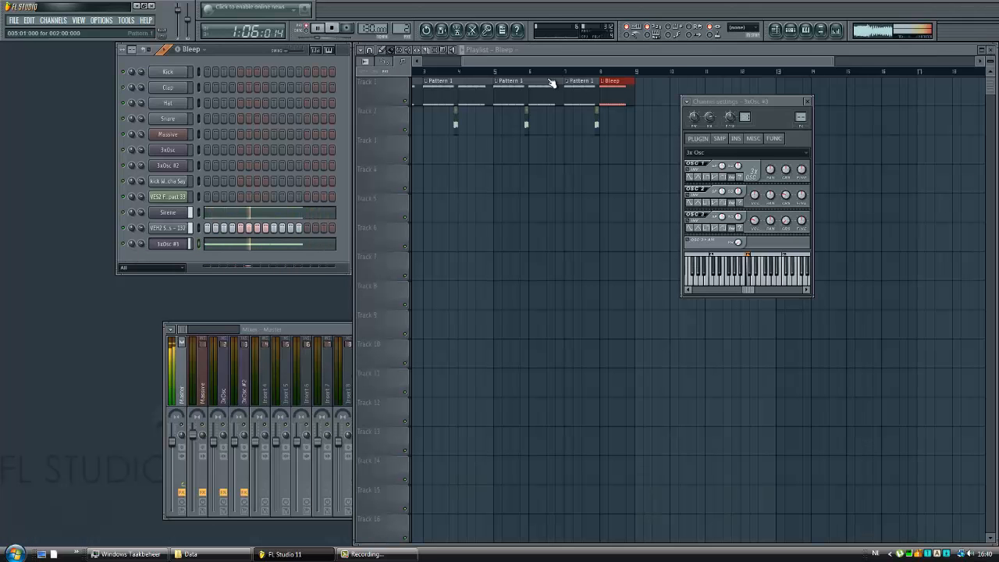
{"action": "left_click", "coordinate": [380, 58]}
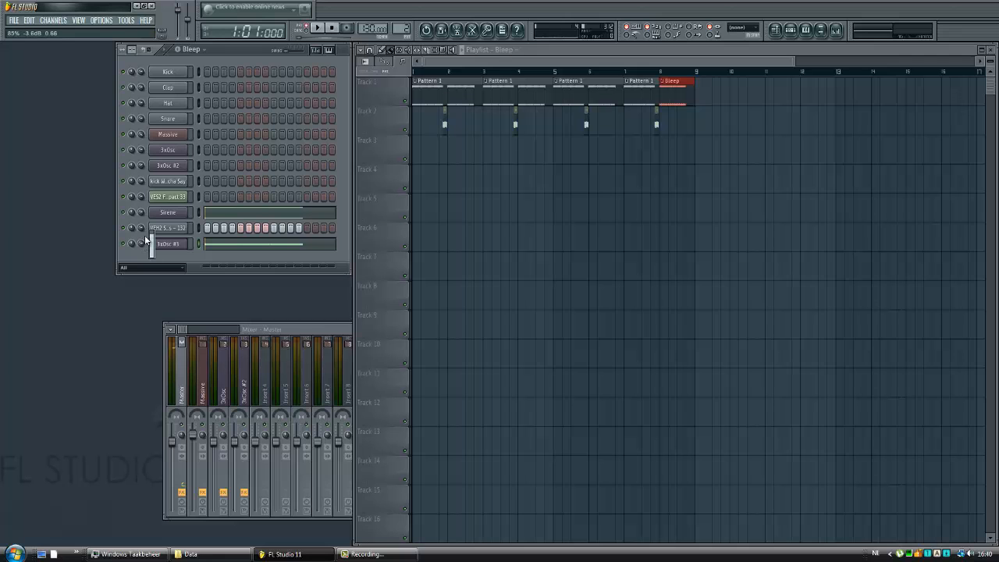
Play the playlist arrangement through the Bleep clip in song mode, reopen the sample browser and return the playhead to bar 1
{"action": "scroll", "coordinate": [606, 73], "scroll_direction": "down", "scroll_amount": 2}
{"action": "scroll", "coordinate": [606, 73], "scroll_direction": "up", "scroll_amount": 5}
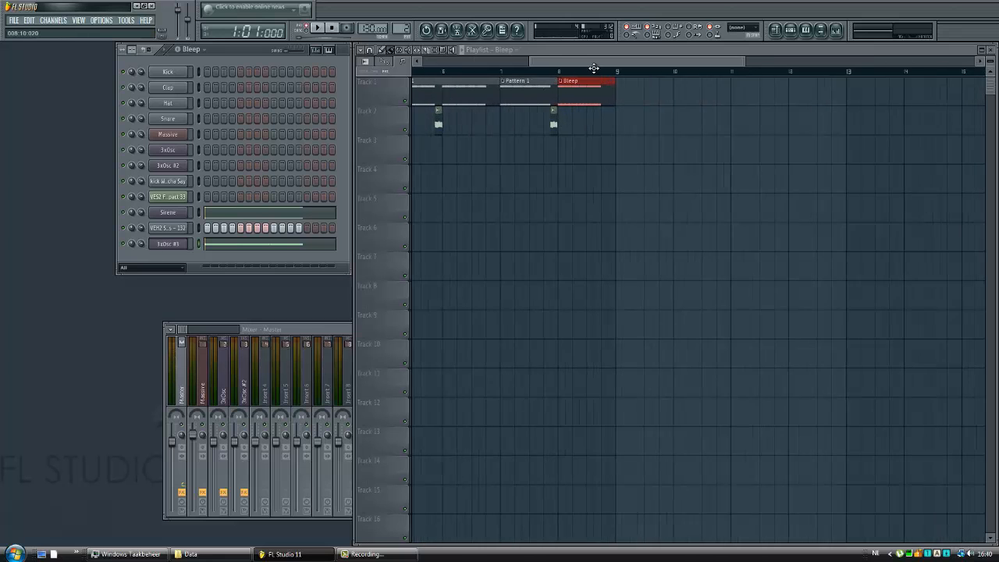
{"action": "scroll", "coordinate": [617, 84], "scroll_direction": "down", "scroll_amount": 2}
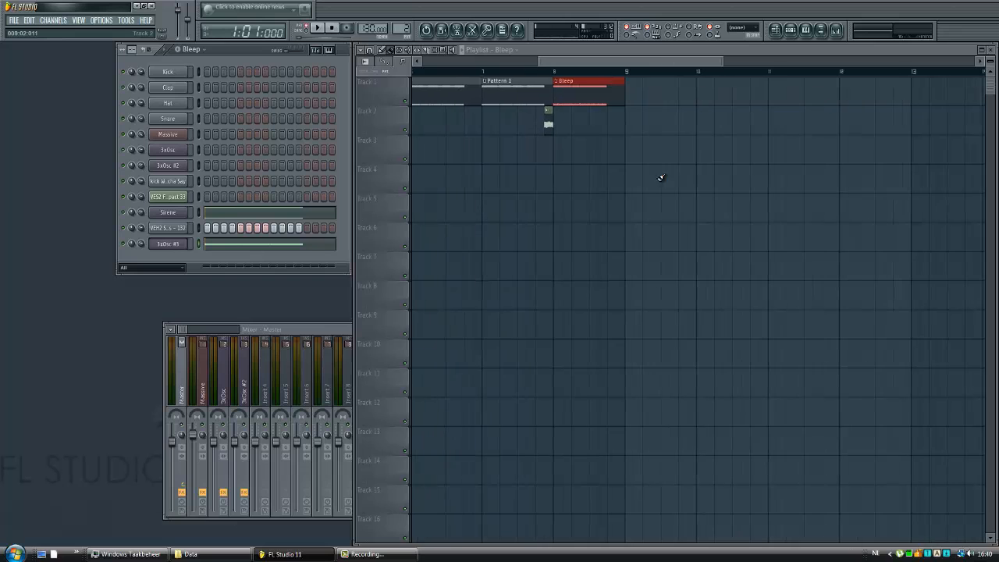
{"action": "left_click", "coordinate": [617, 82]}
{"action": "scroll", "coordinate": [616, 80], "scroll_direction": "down", "scroll_amount": 3}
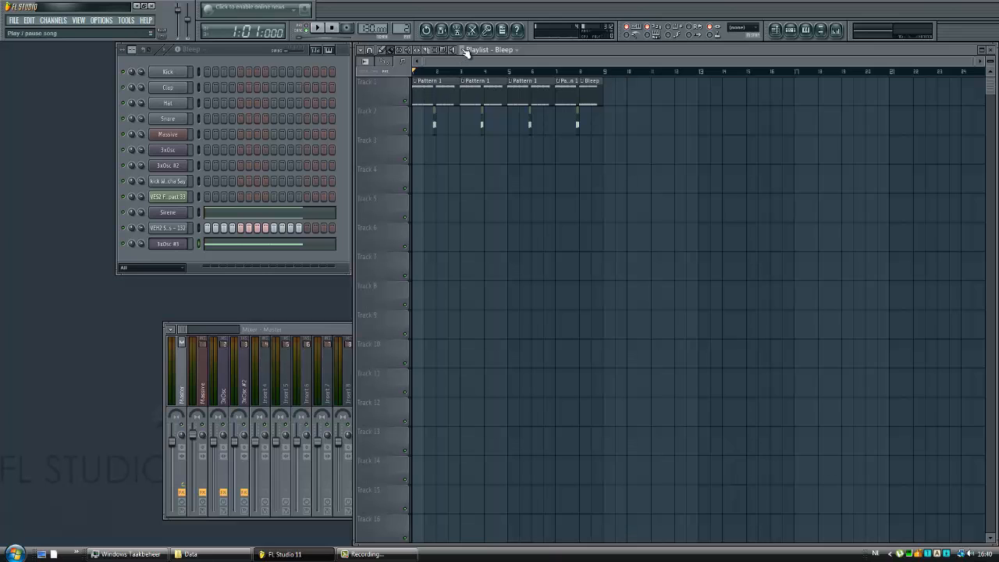
{"action": "key", "text": "space"}
{"action": "scroll", "coordinate": [443, 74], "scroll_direction": "up", "scroll_amount": 2}
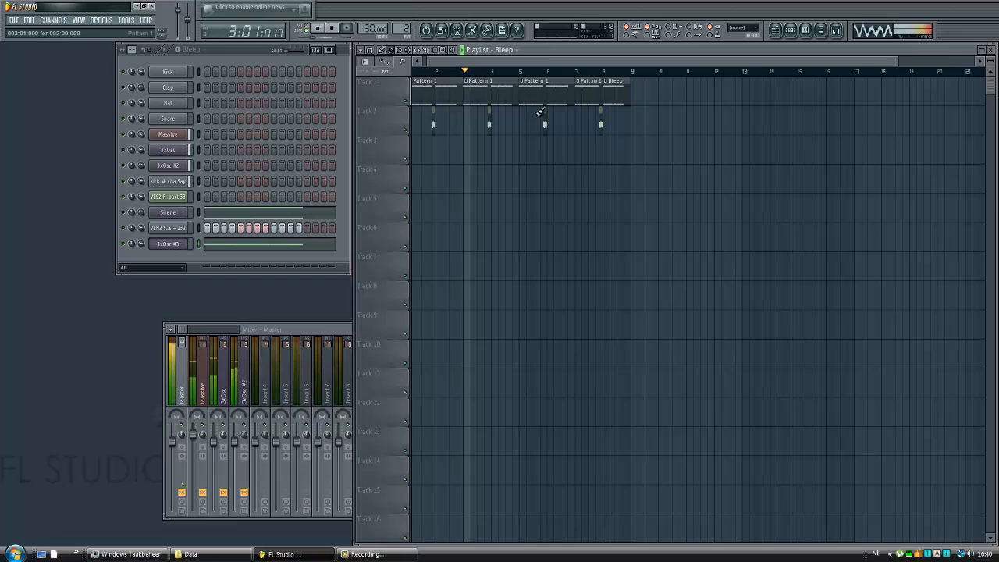
{"action": "left_click", "coordinate": [807, 33]}
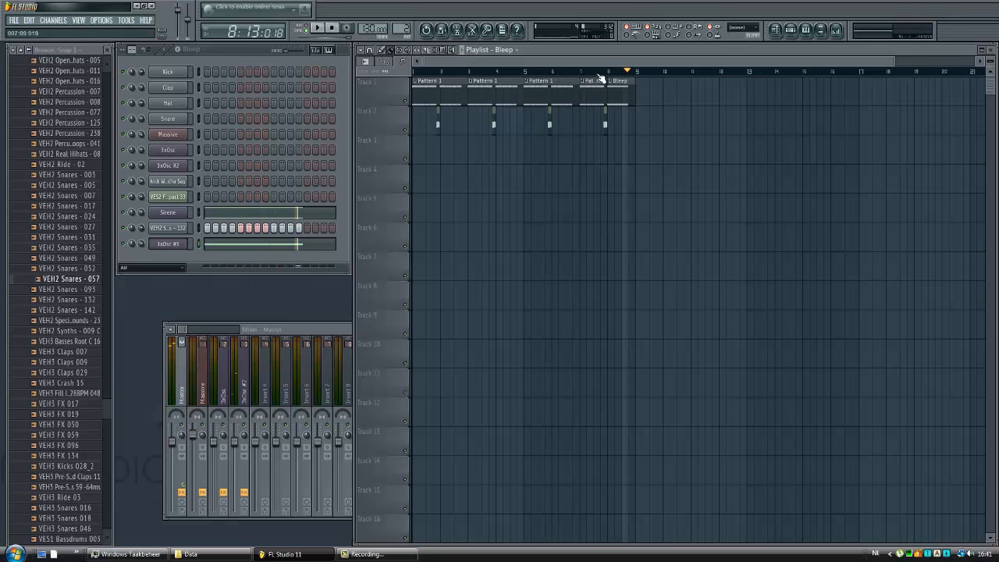
{"action": "left_click_drag", "start_coordinate": [601, 72], "coordinate": [413, 72]}
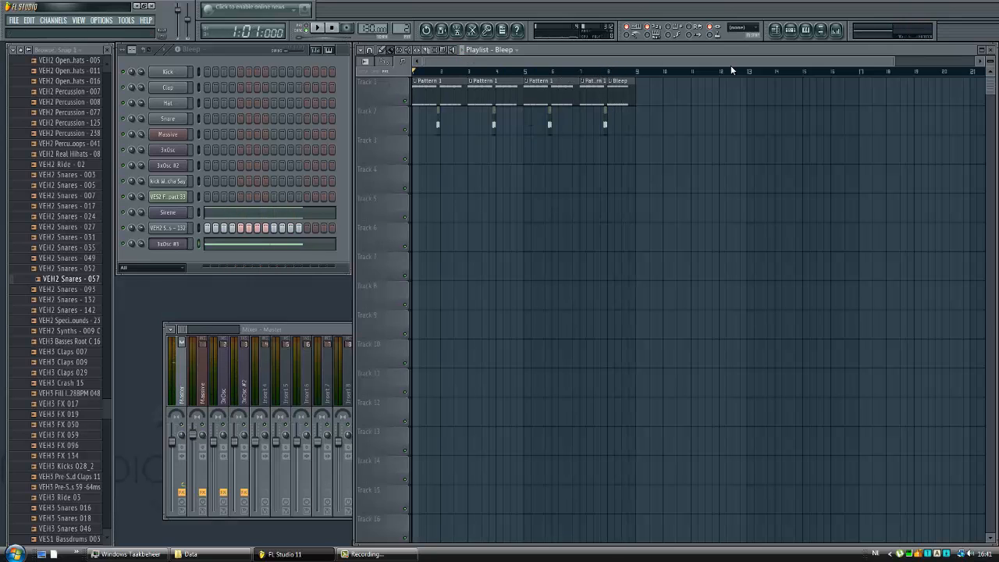